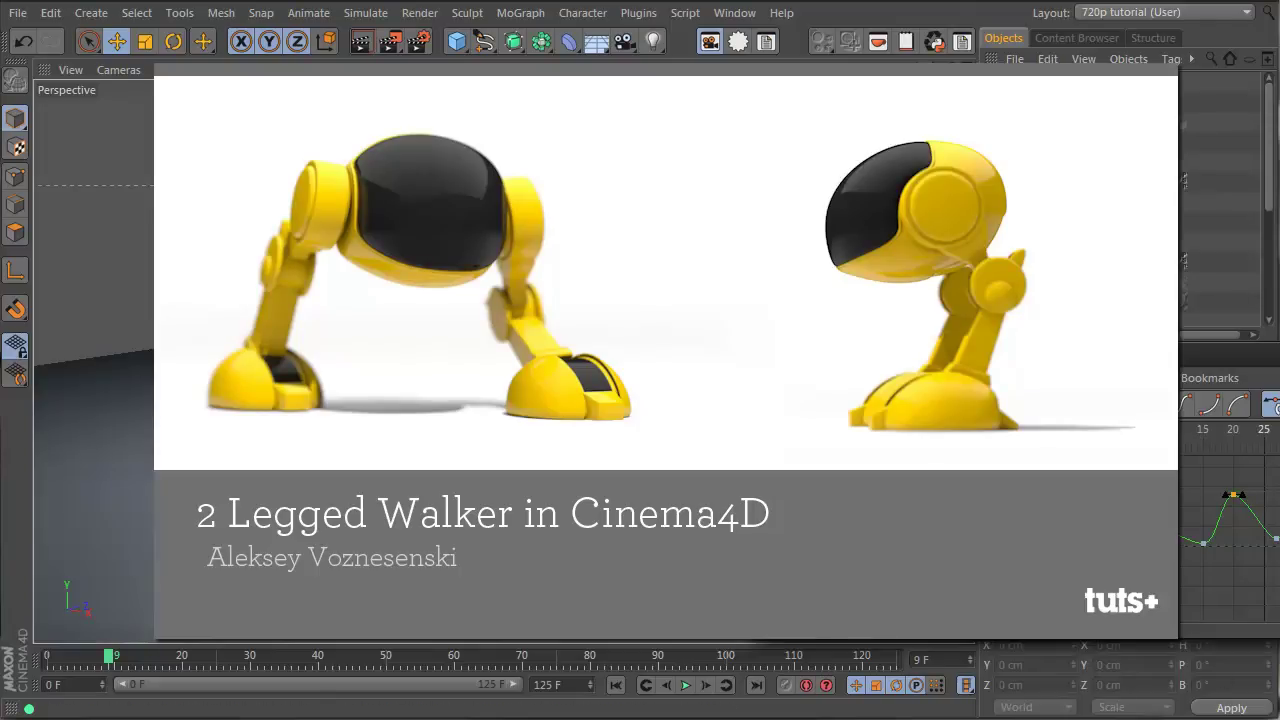
# - Close the Timeline window and create a new material
pyautogui.moveTo(1205, 350); pyautogui.dragTo(783, 343)
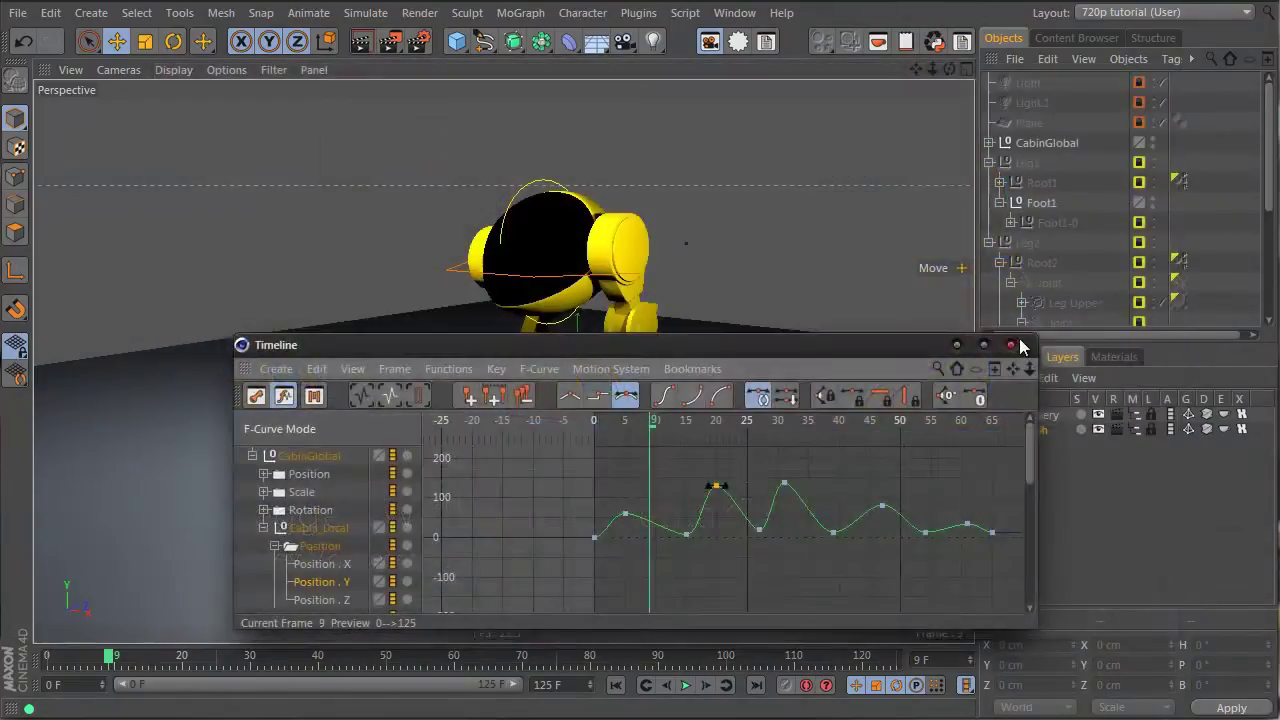
pyautogui.click(1015, 343)
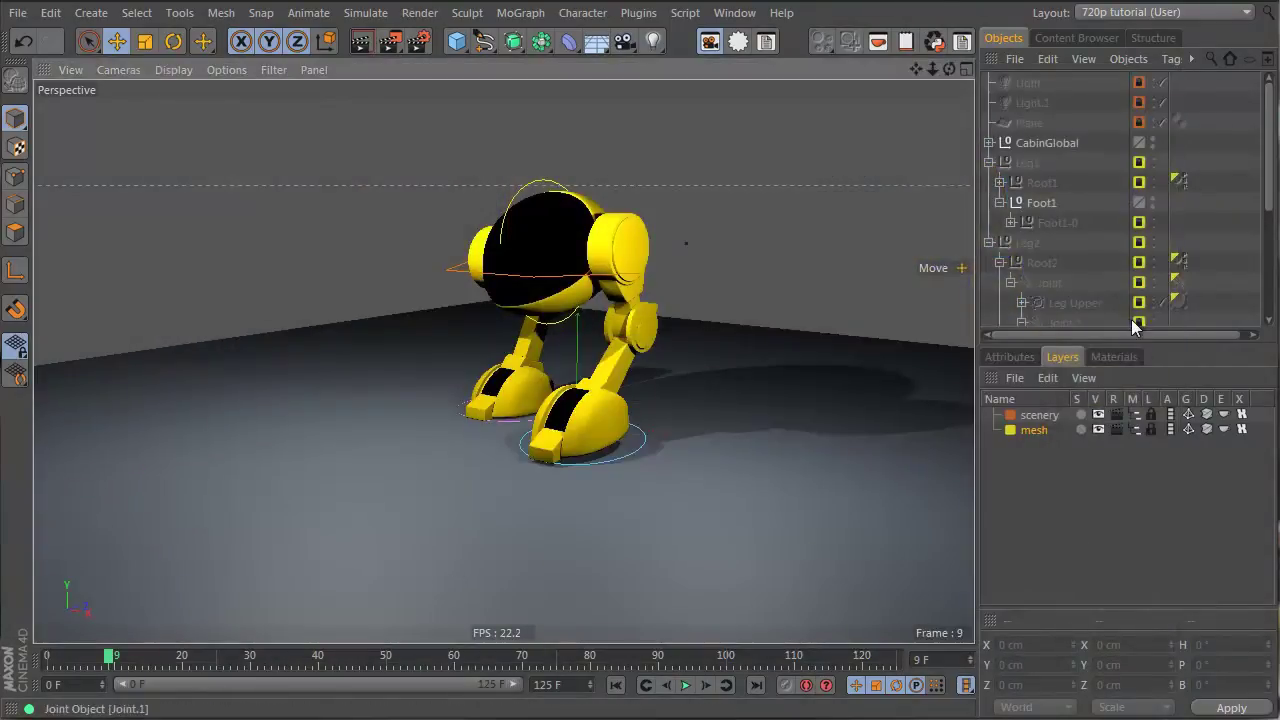
pyautogui.click(1115, 357)
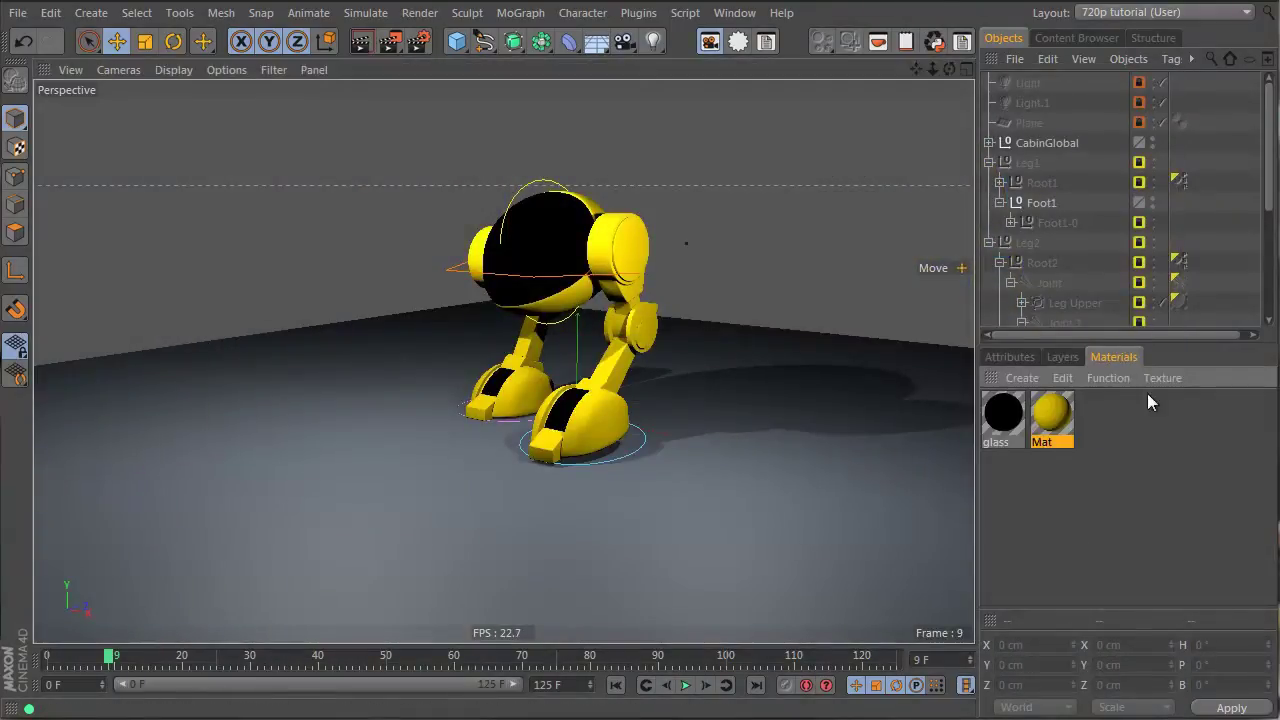
pyautogui.doubleClick(1082, 499)
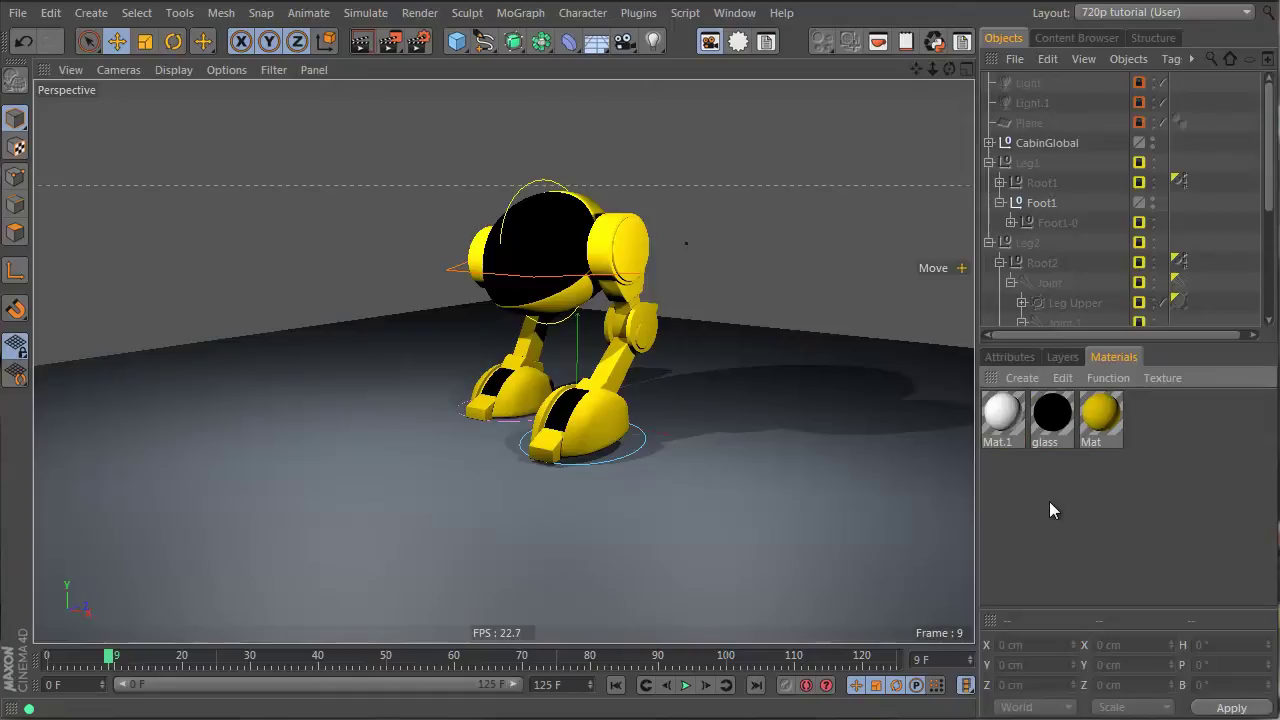
# - Review the new material's color settings and enlarge the area for attributes and materials
pyautogui.doubleClick(1003, 412)
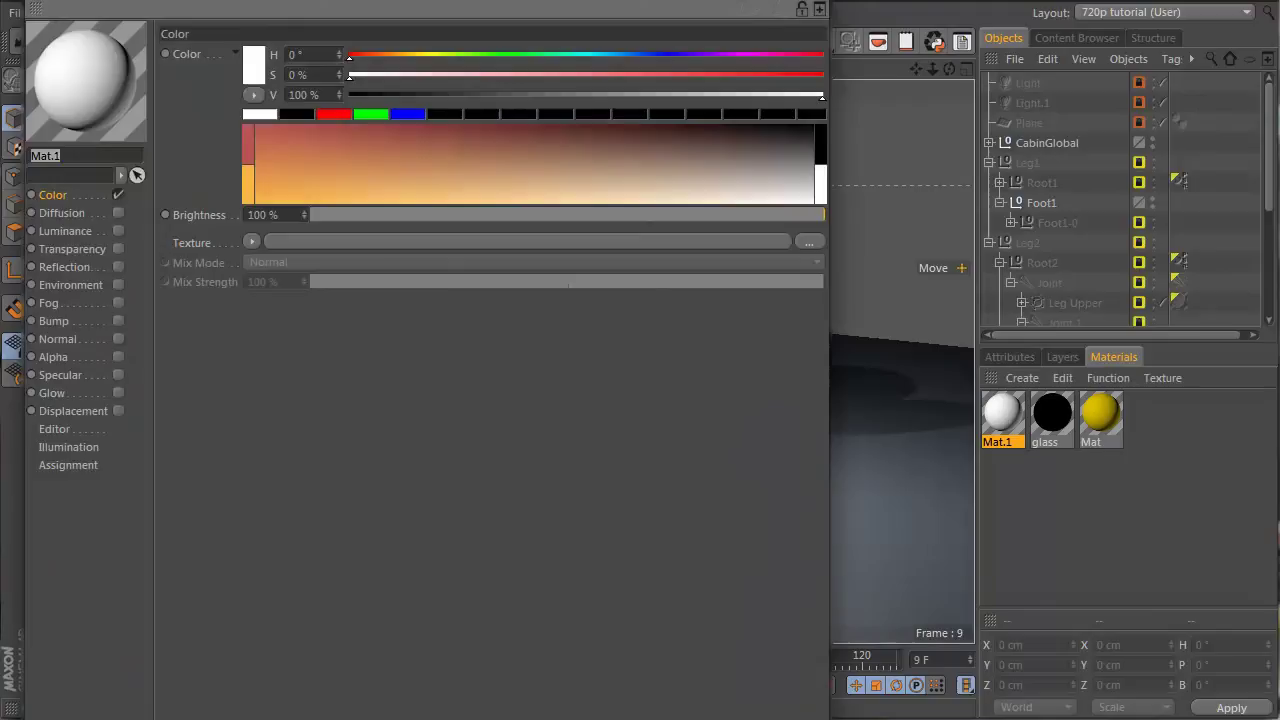
pyautogui.moveTo(215, 5); pyautogui.dragTo(291, 140)
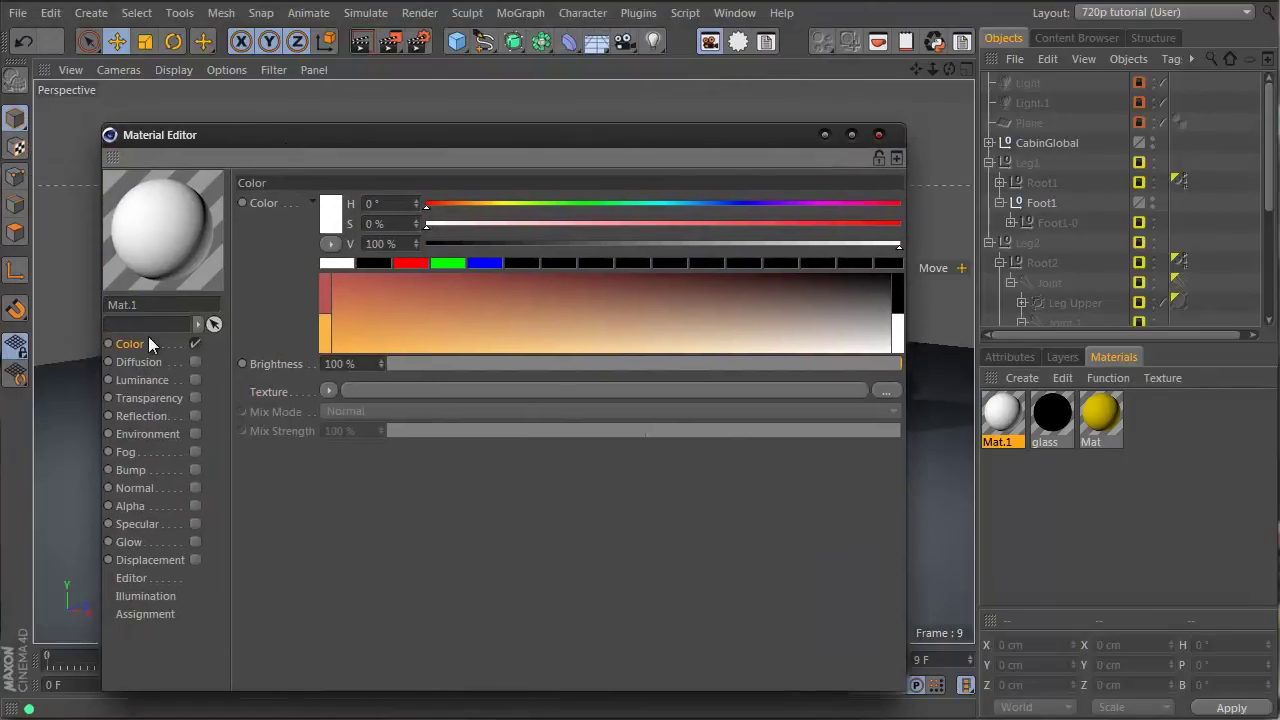
pyautogui.click(879, 134)
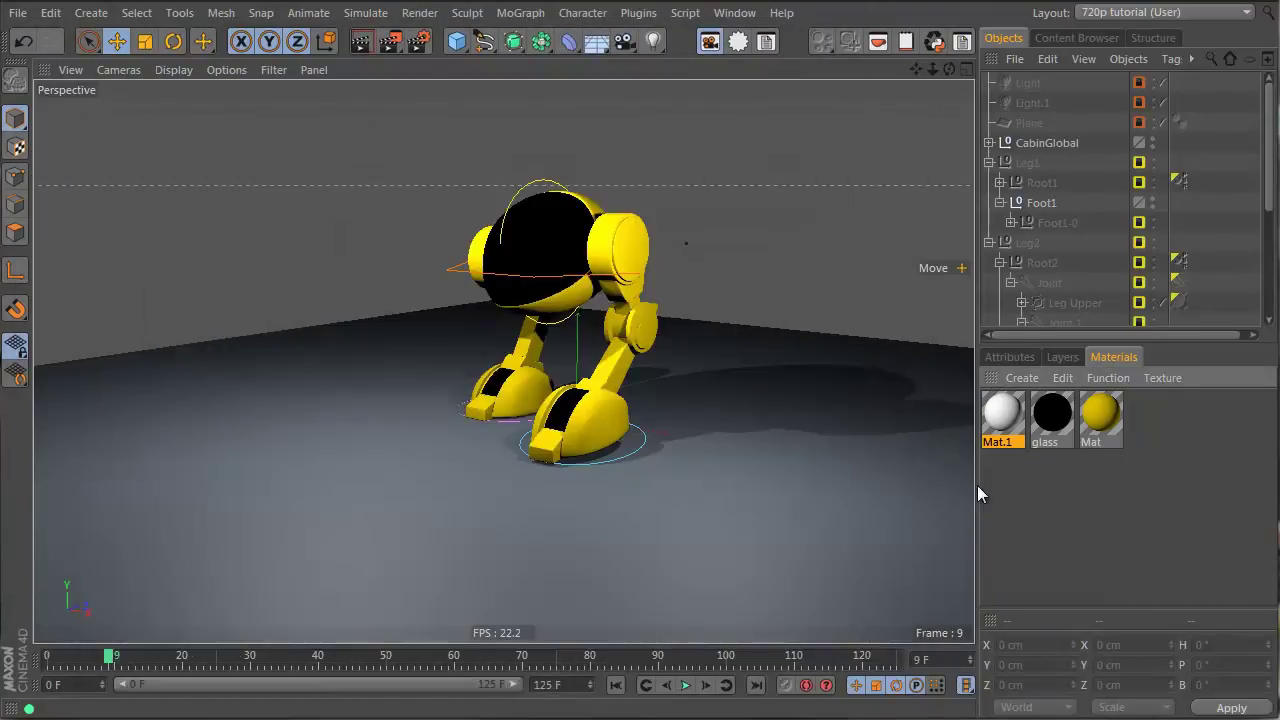
pyautogui.click(1009, 356)
pyautogui.click(1055, 377)
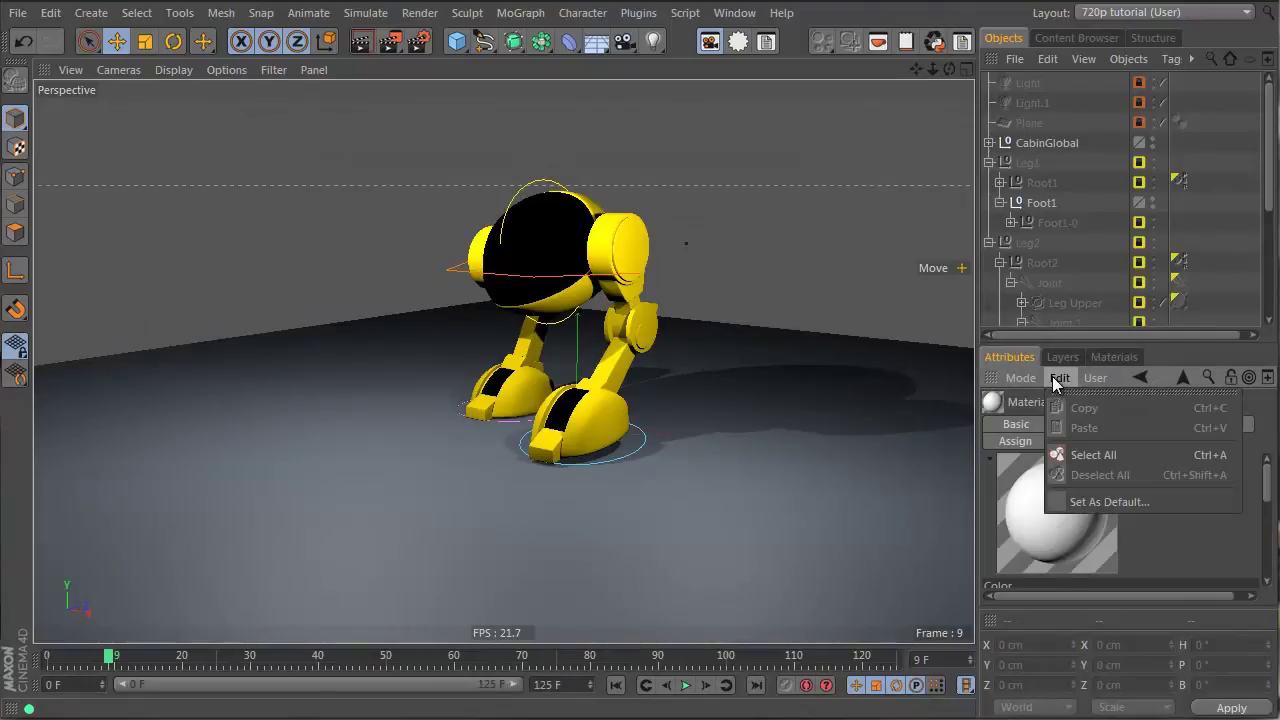
pyautogui.click(1196, 537)
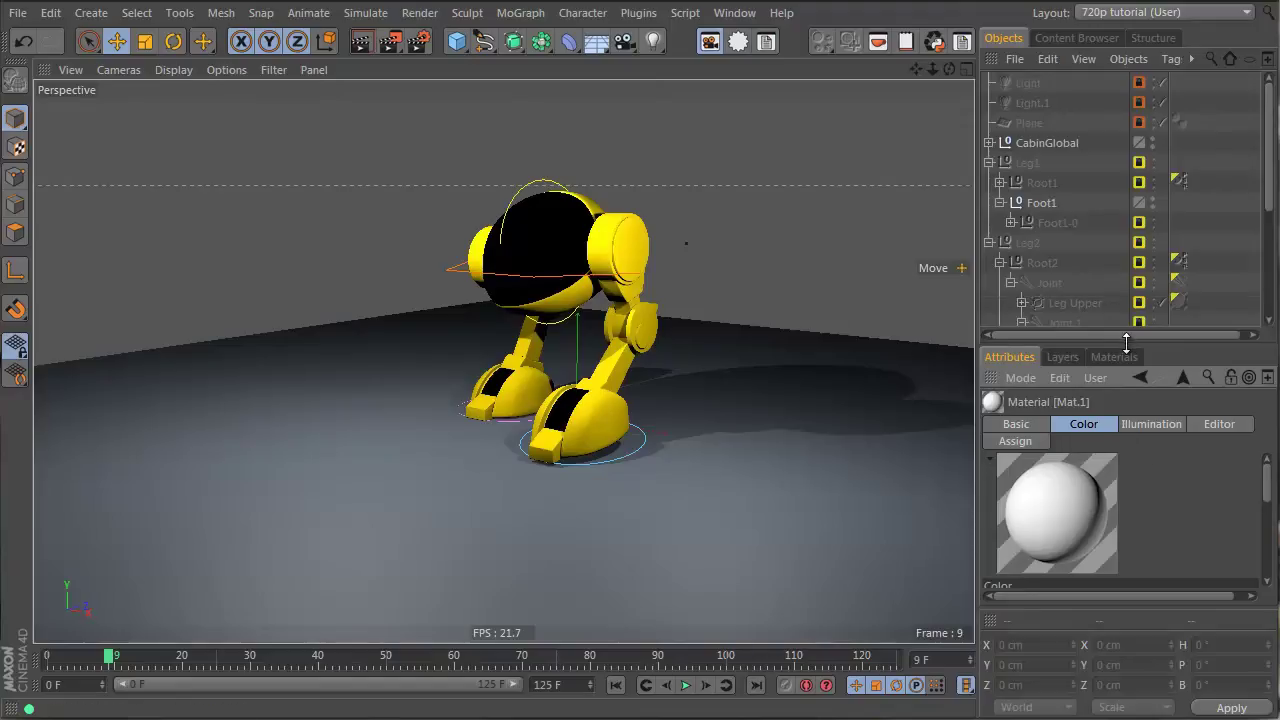
pyautogui.moveTo(1124, 341); pyautogui.dragTo(1150, 178)
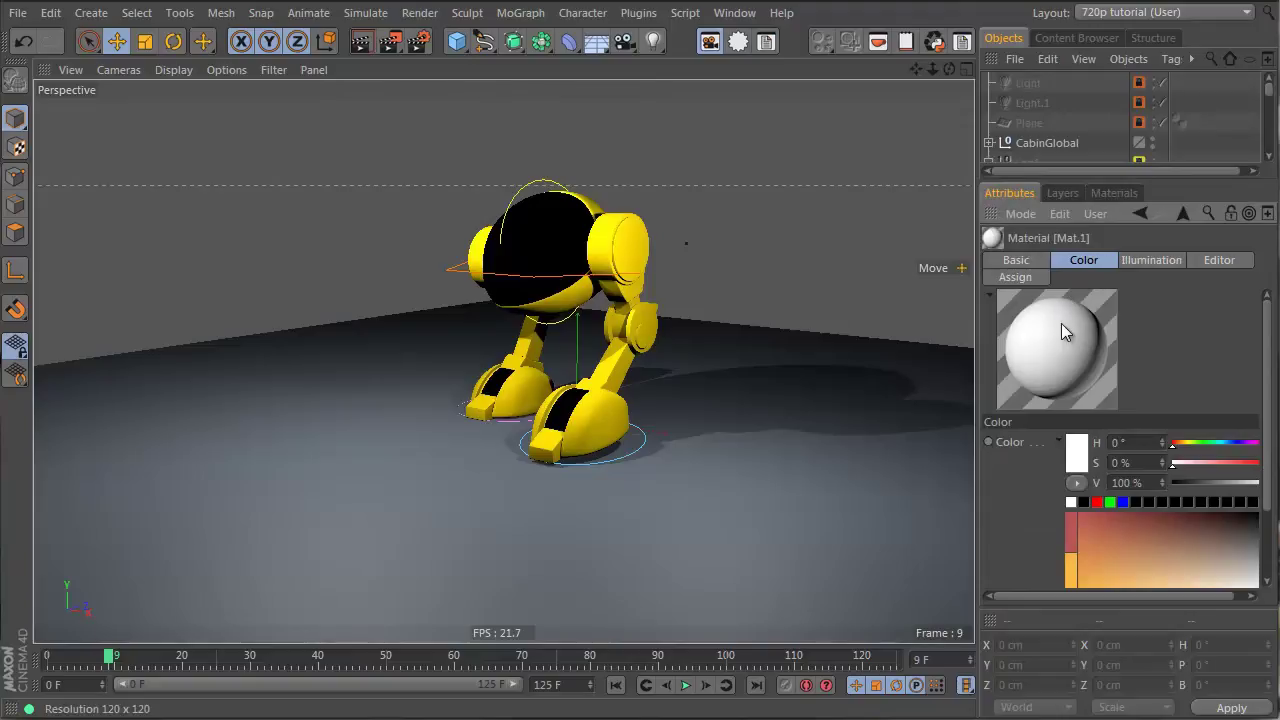
# - Rename the new white material as floor
pyautogui.click(1110, 193)
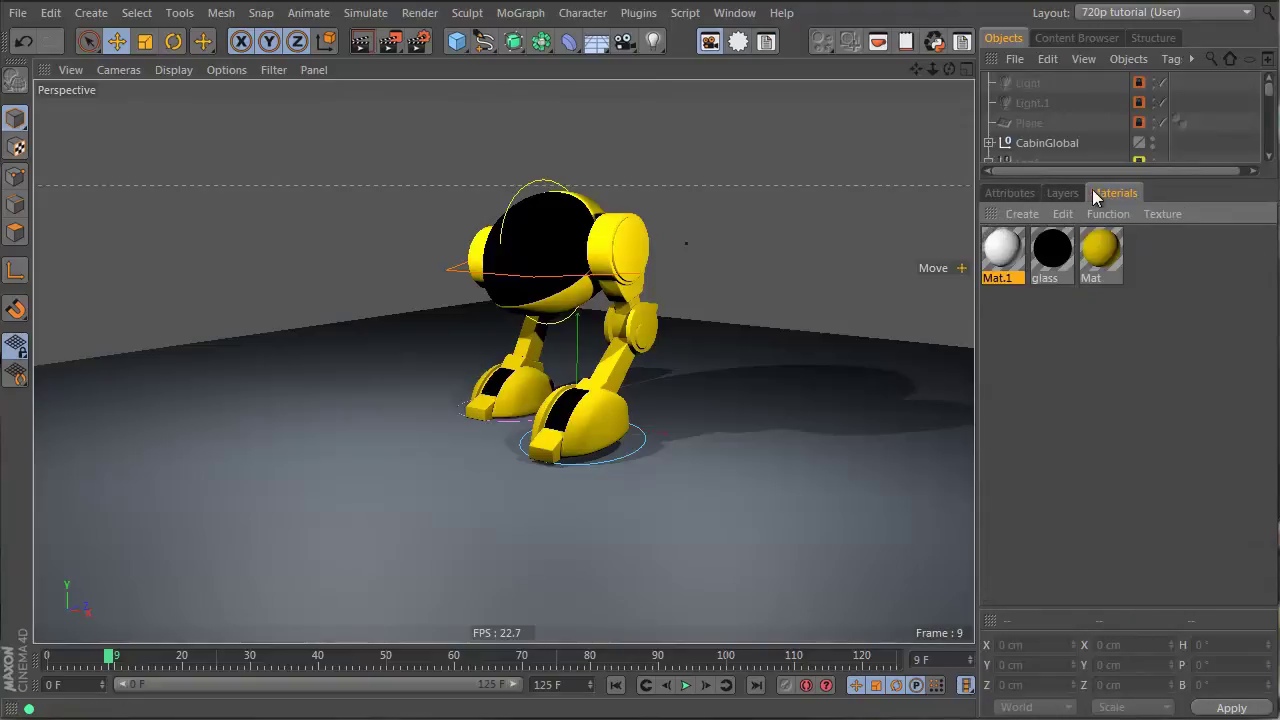
pyautogui.doubleClick(1008, 252)
pyautogui.write('frloor')
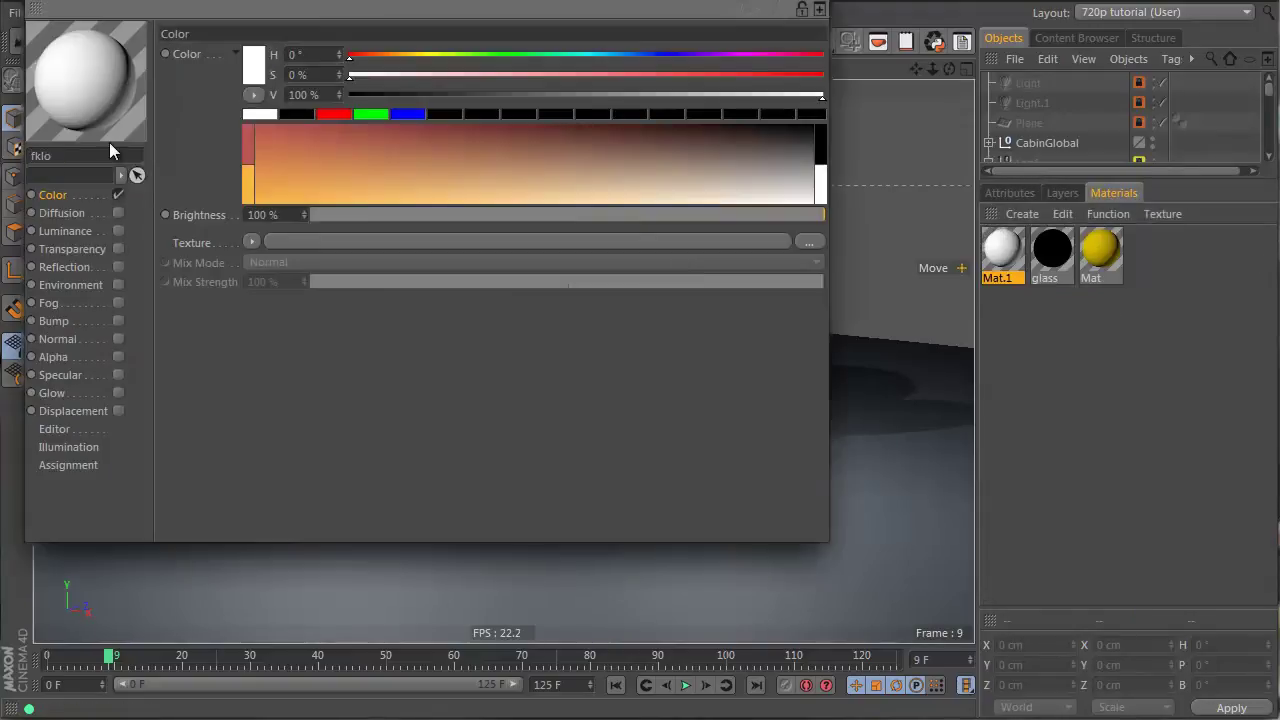
pyautogui.press('BackSpace')
pyautogui.press('BackSpace')
pyautogui.press('BackSpace')
pyautogui.press('BackSpace')
pyautogui.press('BackSpace')
pyautogui.write('lloor')
pyautogui.press('Return')
pyautogui.click(806, 2)
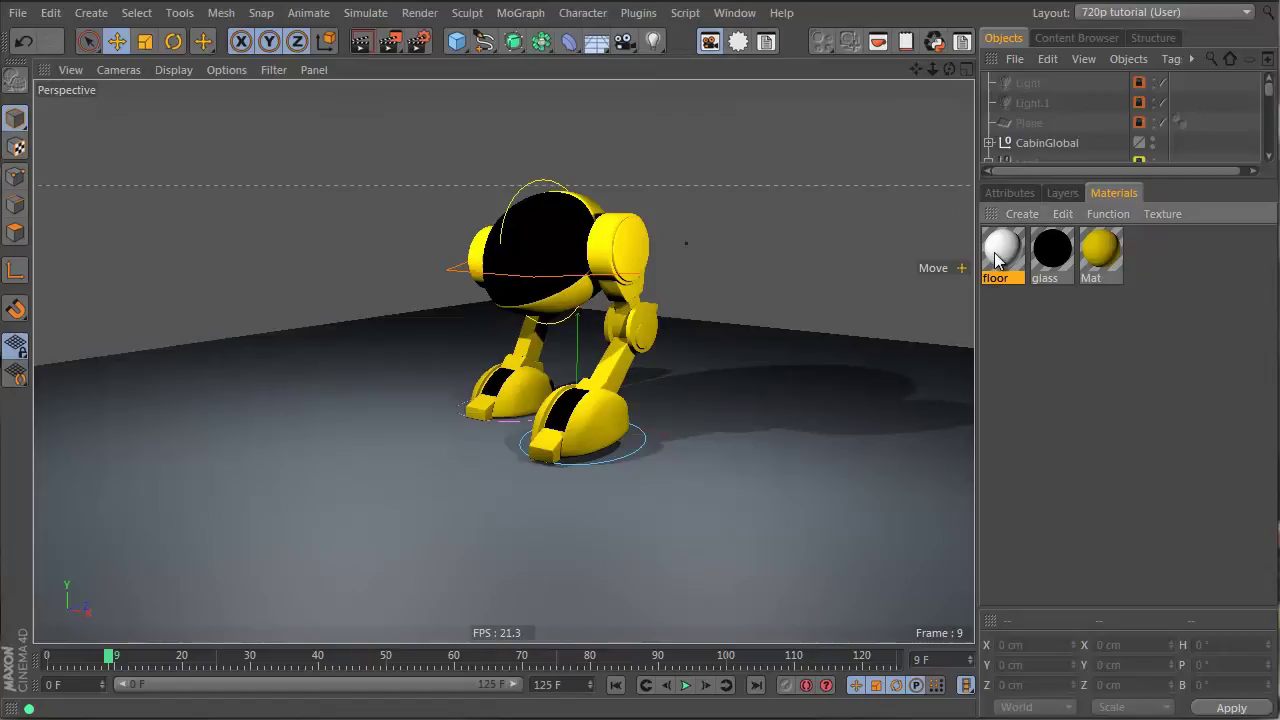
# - Unlock the scenery layer and apply the floor material to the ground plane
pyautogui.moveTo(1001, 255); pyautogui.dragTo(610, 500)
pyautogui.click(1062, 193)
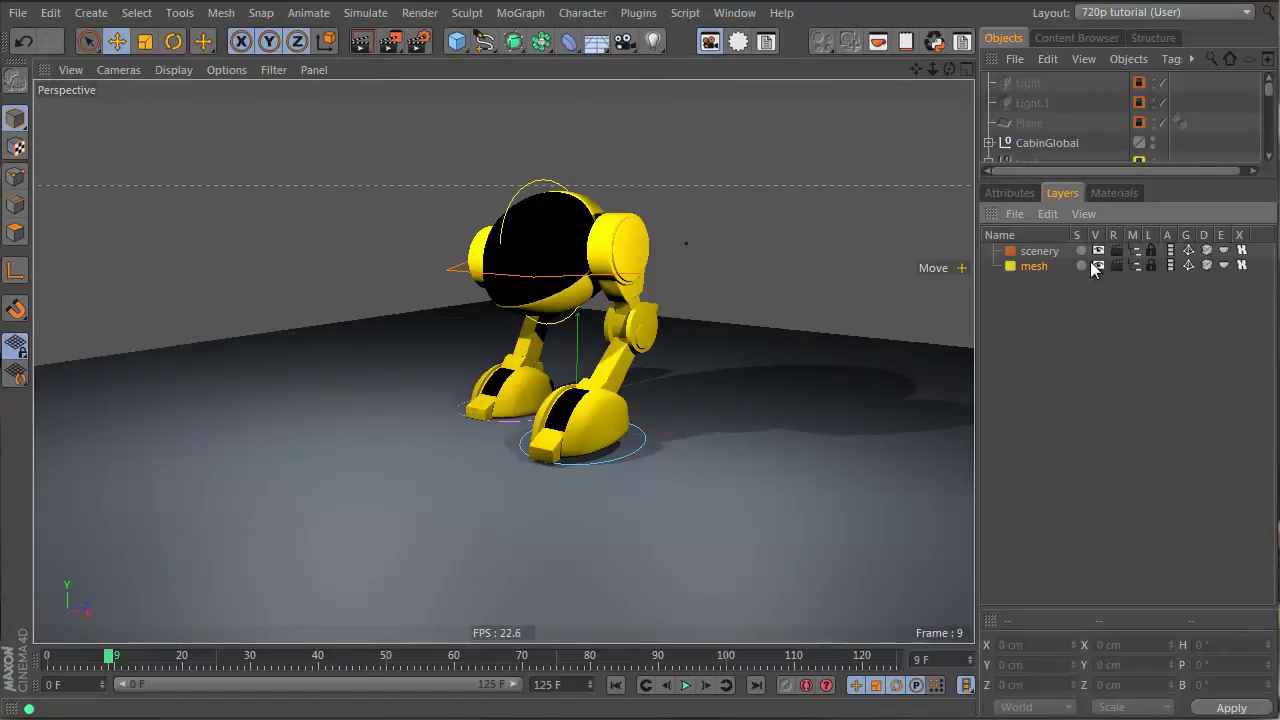
pyautogui.click(1151, 250)
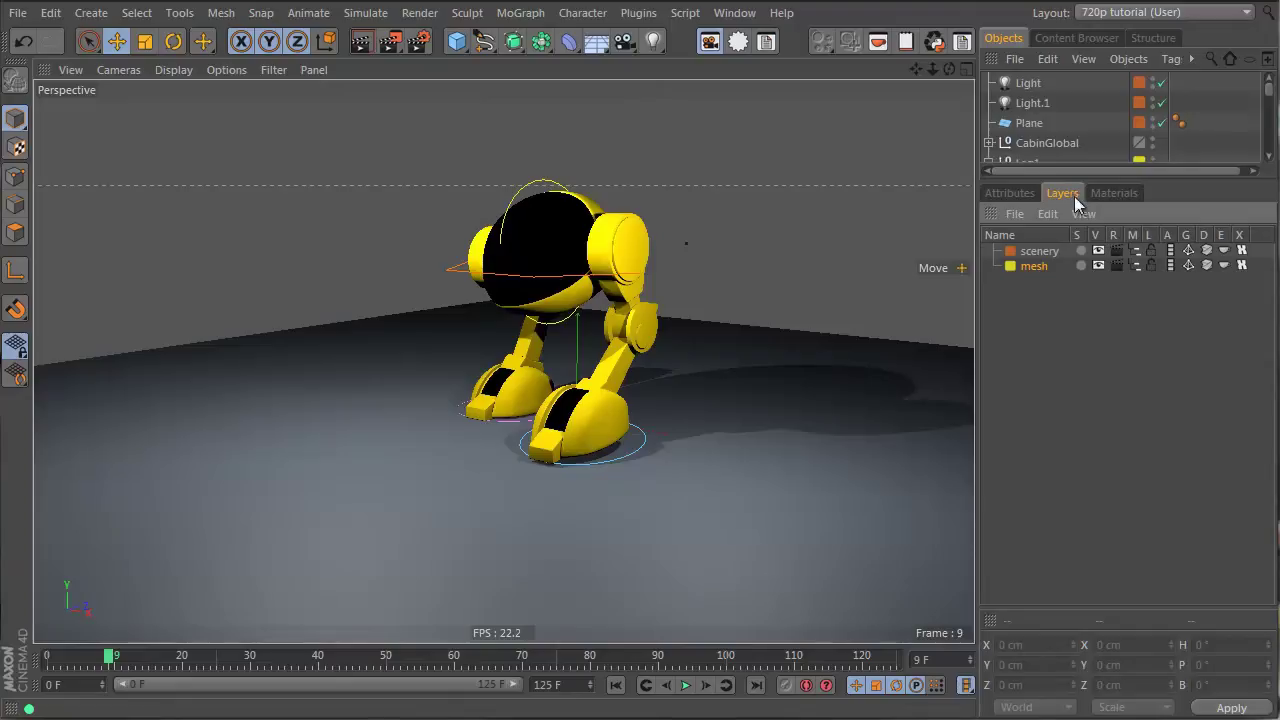
pyautogui.click(1113, 193)
pyautogui.moveTo(1003, 252); pyautogui.dragTo(724, 527)
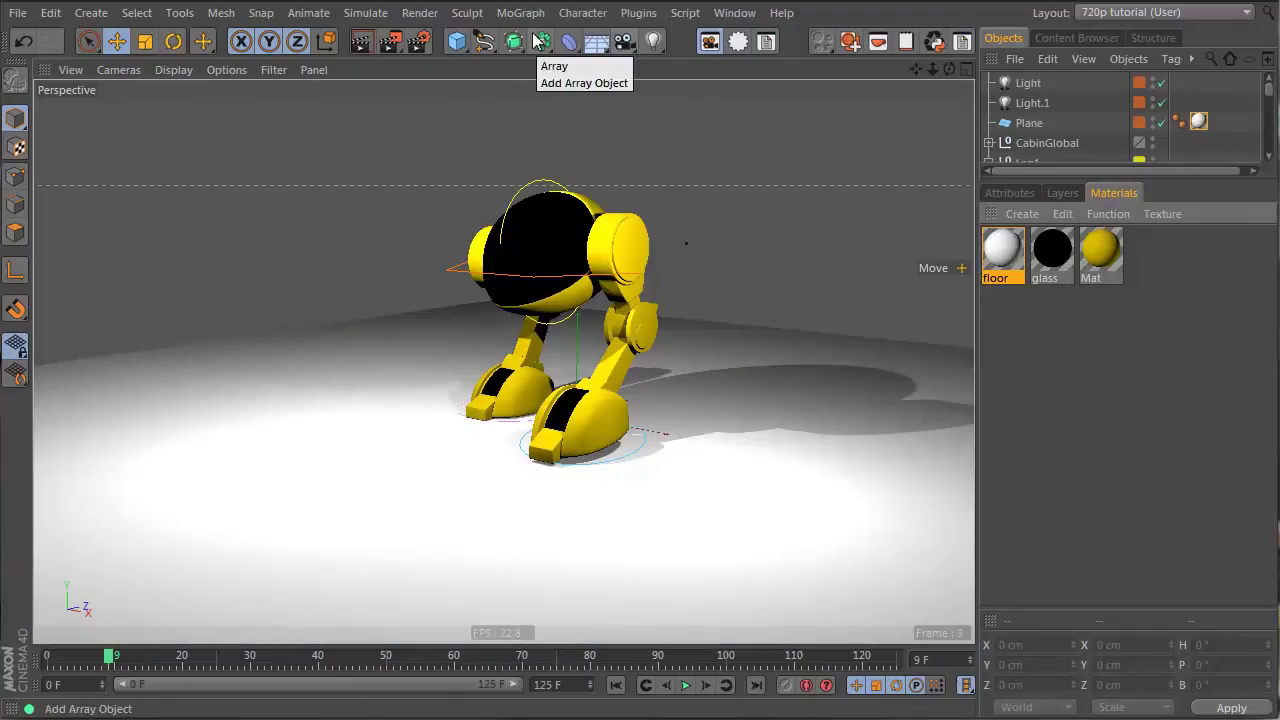
# - Duplicate the ground plane and raise the copy above the robot to about 1335 cm on Y
pyautogui.click(389, 483)
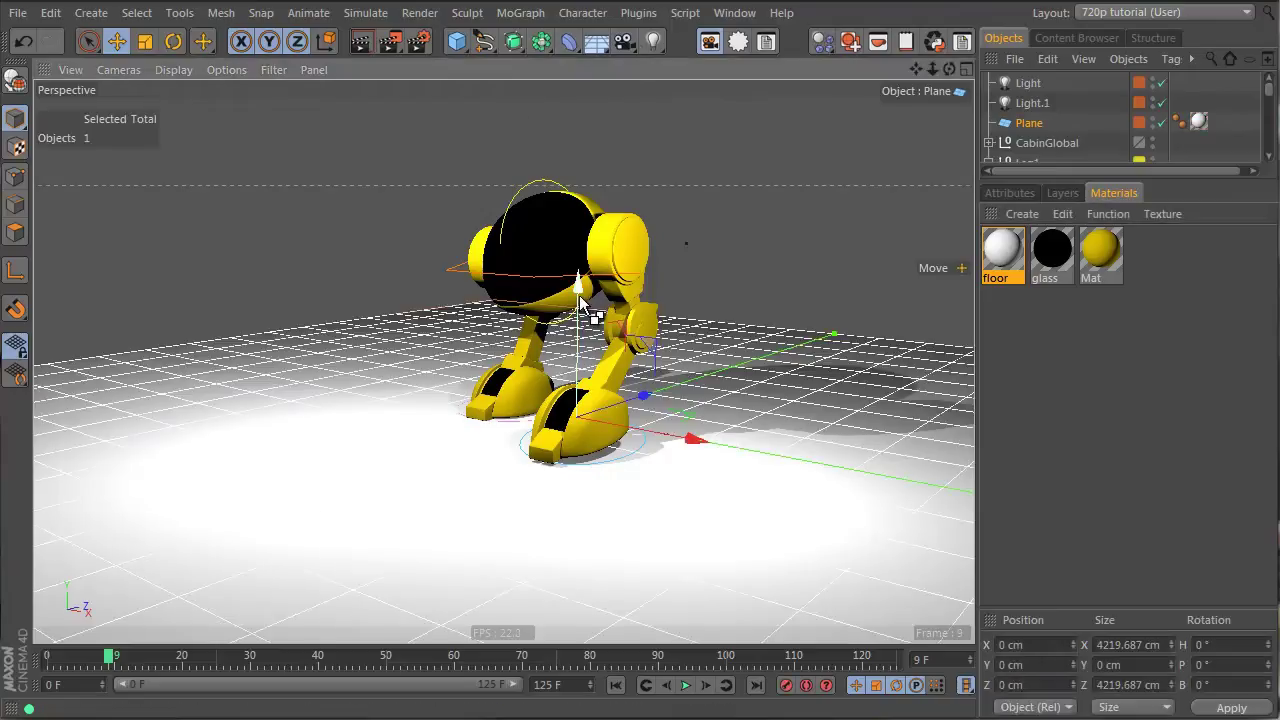
pyautogui.moveTo(579, 295); pyautogui.dragTo(685, 387)
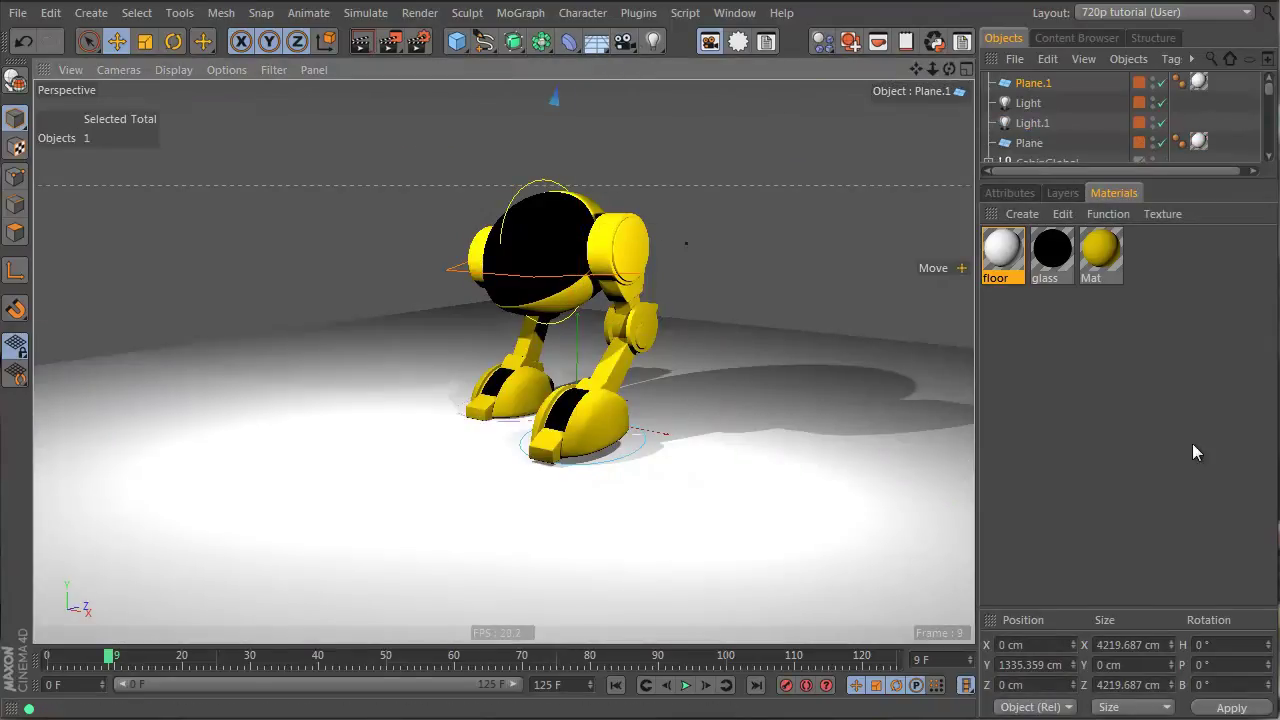
# - Create a new material named luma and enable its Luminance channel
pyautogui.doubleClick(1082, 313)
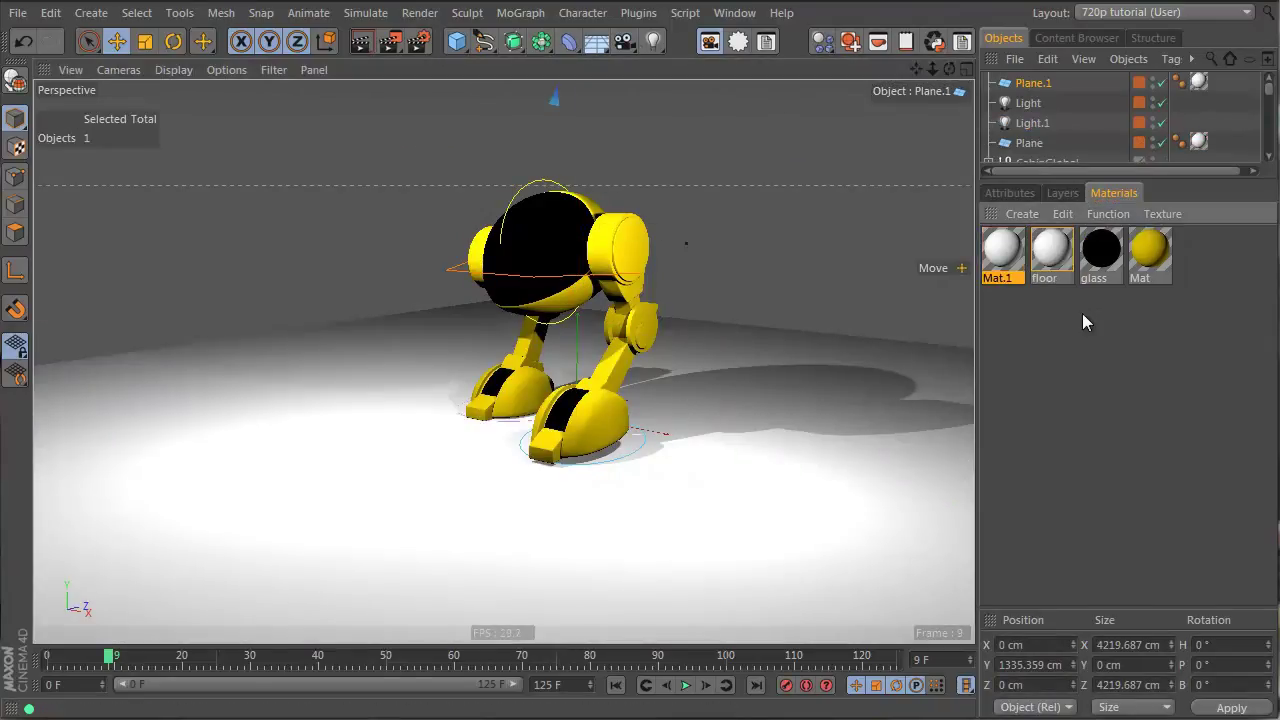
pyautogui.doubleClick(1000, 278)
pyautogui.write('luma')
pyautogui.press('Return')
pyautogui.doubleClick(1001, 250)
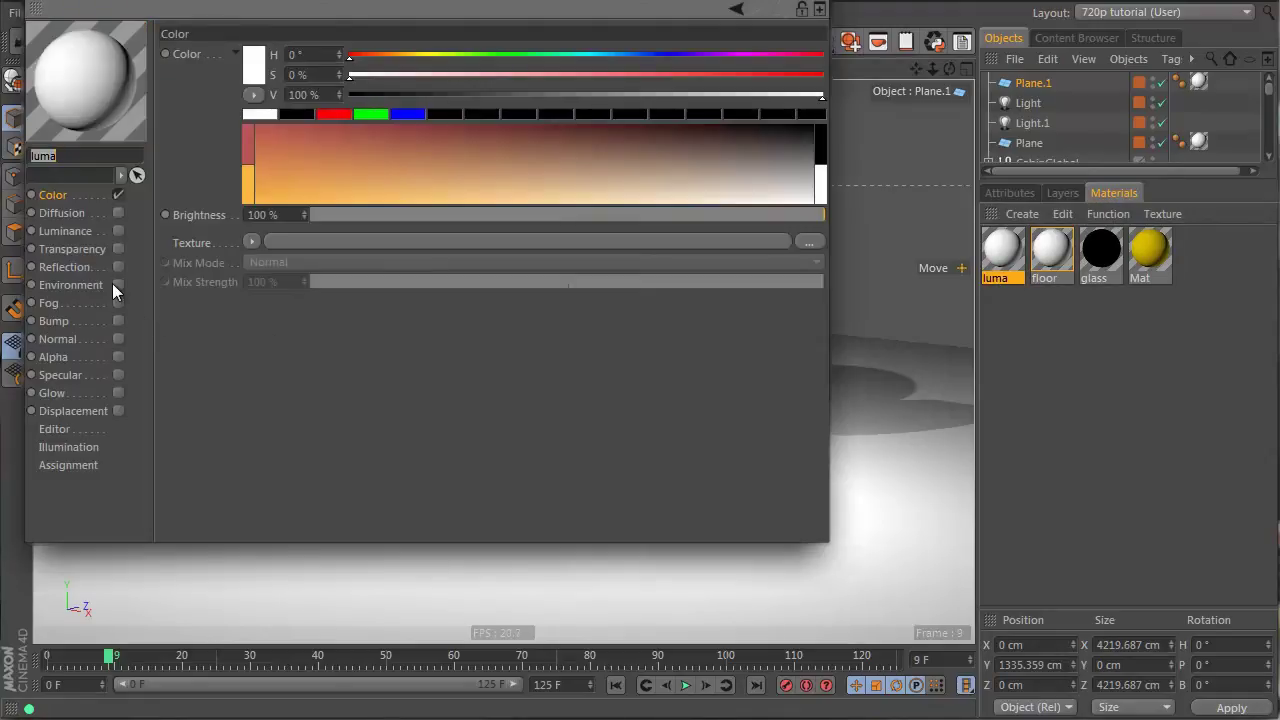
pyautogui.click(118, 231)
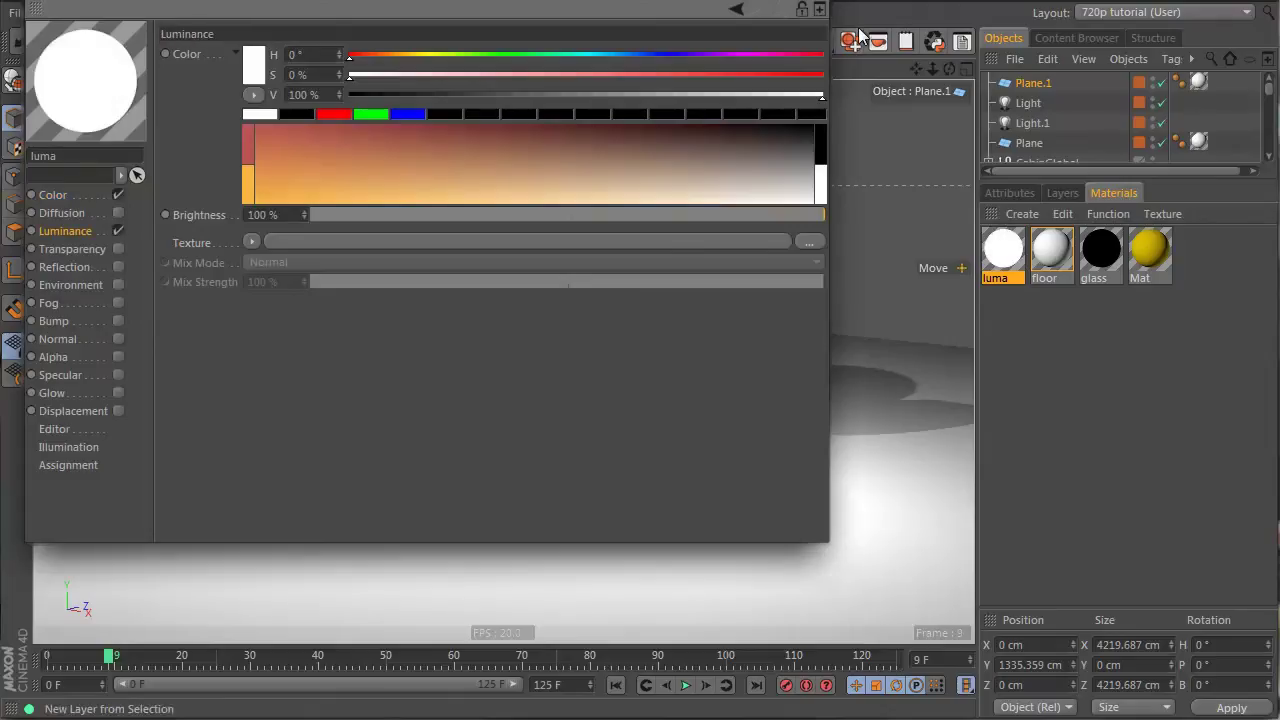
pyautogui.click(819, 8)
# - Apply the luma material to the raised Plane.1 and render the active view
pyautogui.moveTo(1003, 252); pyautogui.dragTo(1045, 85)
pyautogui.click(1140, 442)
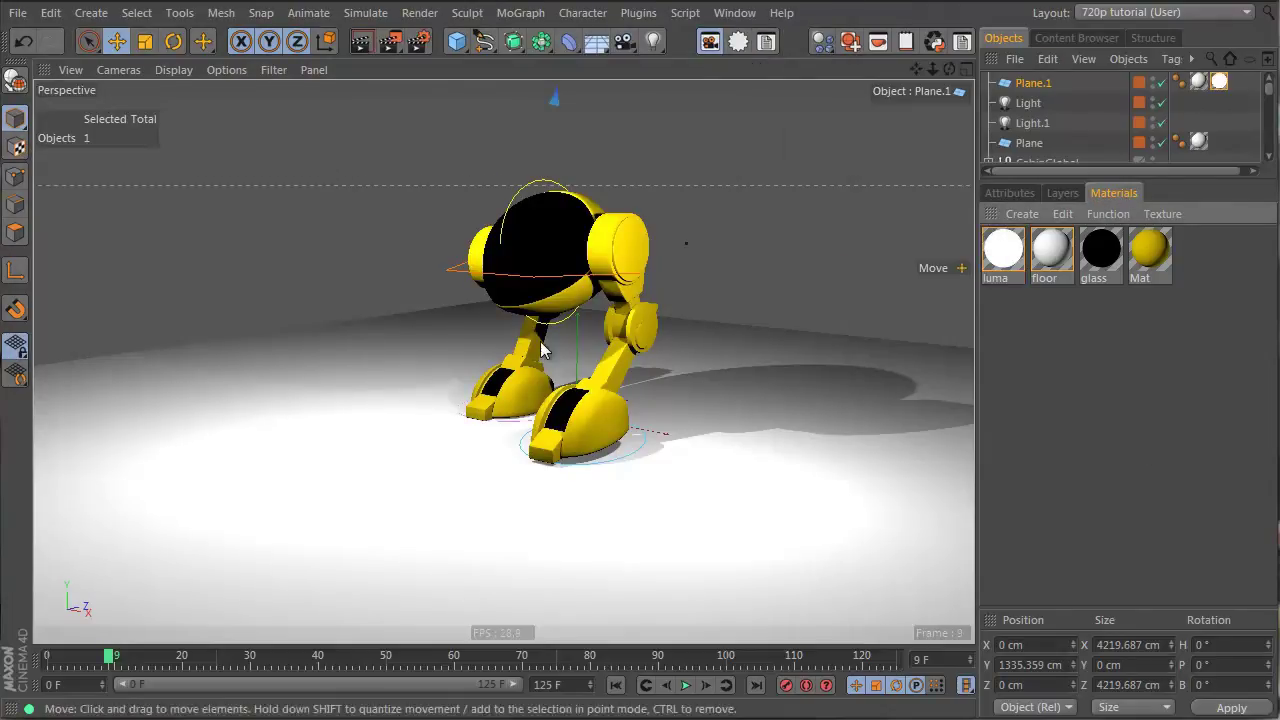
pyautogui.click(356, 42)
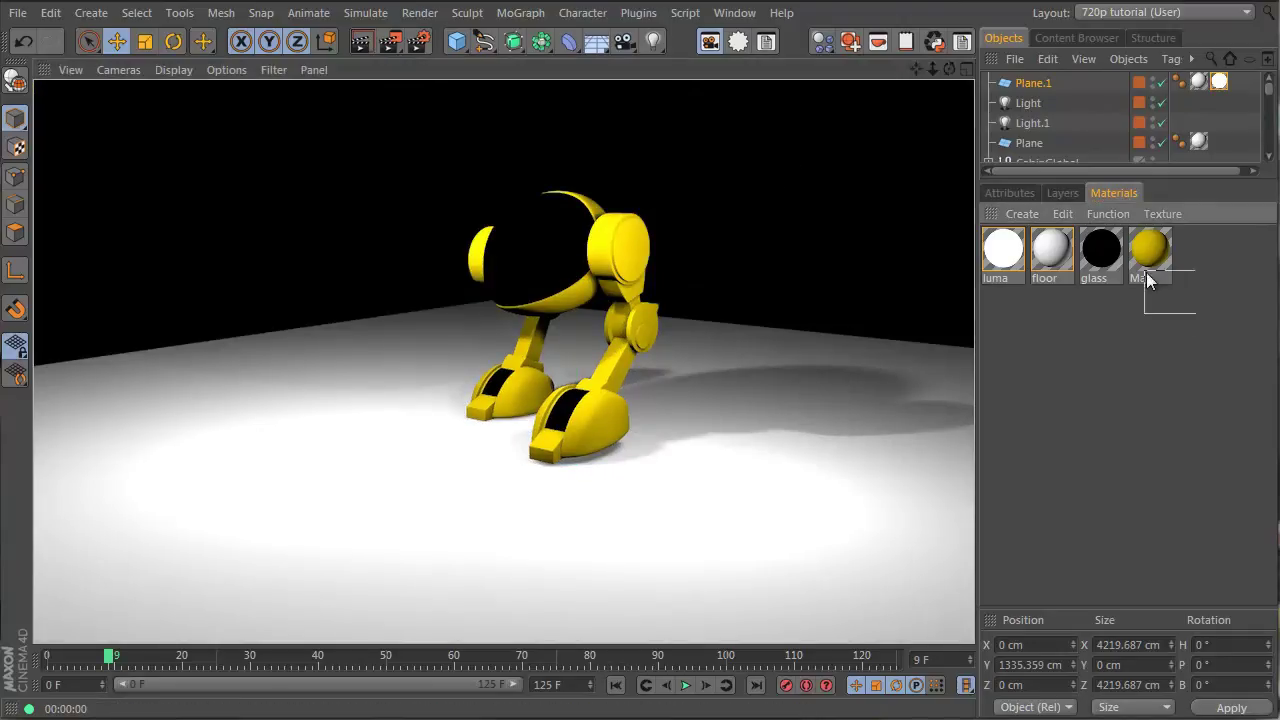
# - Enable Reflection with a Fresnel texture for the glass and Mat materials together
pyautogui.click(1101, 250)
pyautogui.doubleClick(1104, 250)
pyautogui.moveTo(1185, 345); pyautogui.dragTo(1100, 250)
pyautogui.moveTo(666, 0); pyautogui.dragTo(720, 47)
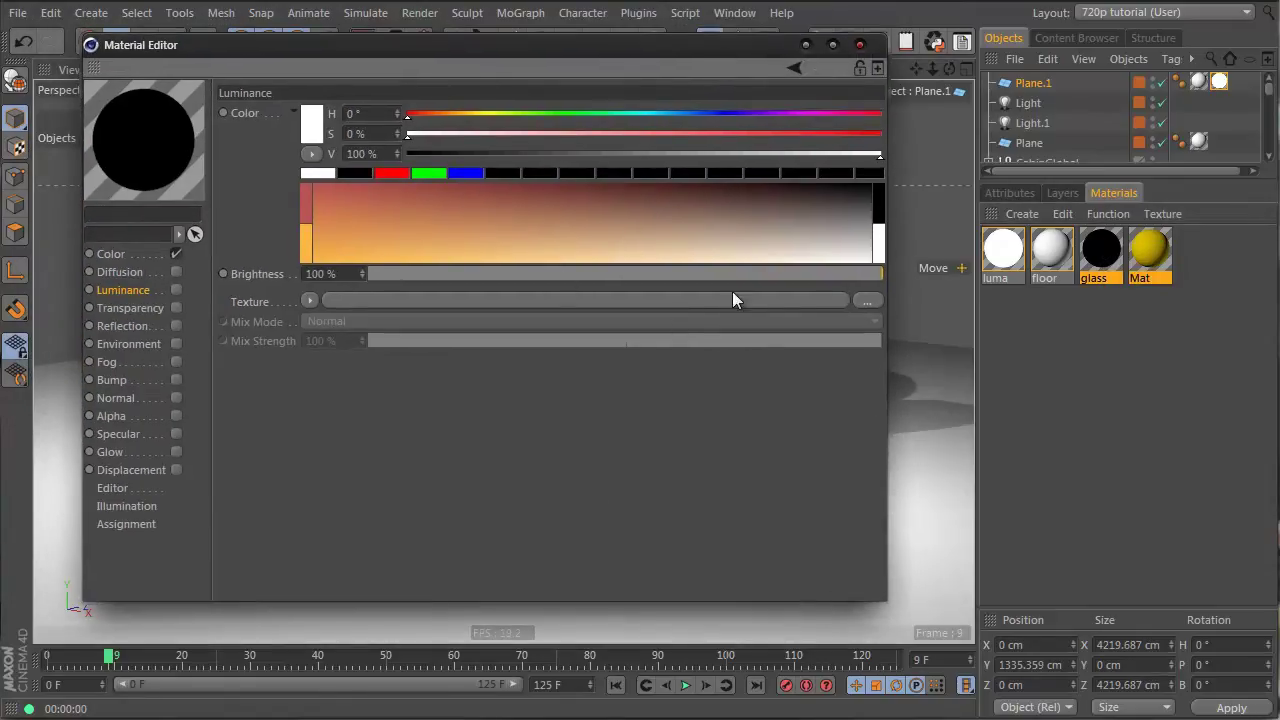
pyautogui.click(175, 326)
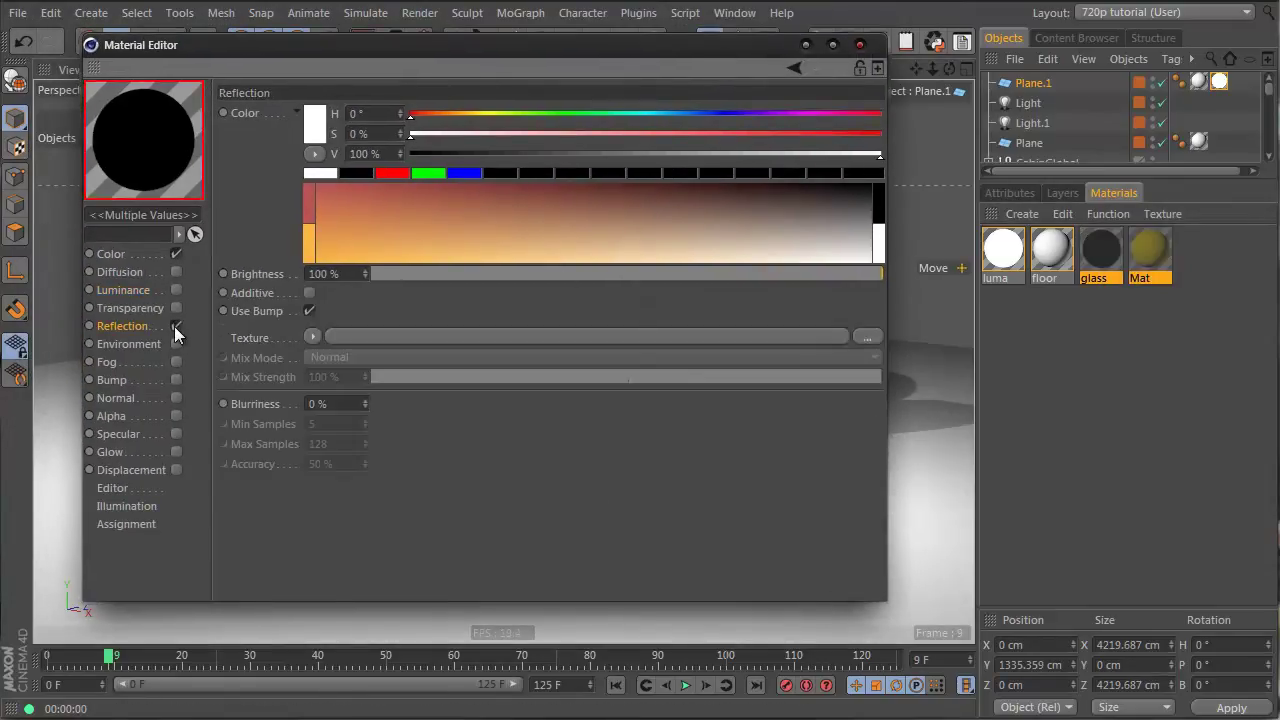
pyautogui.click(312, 336)
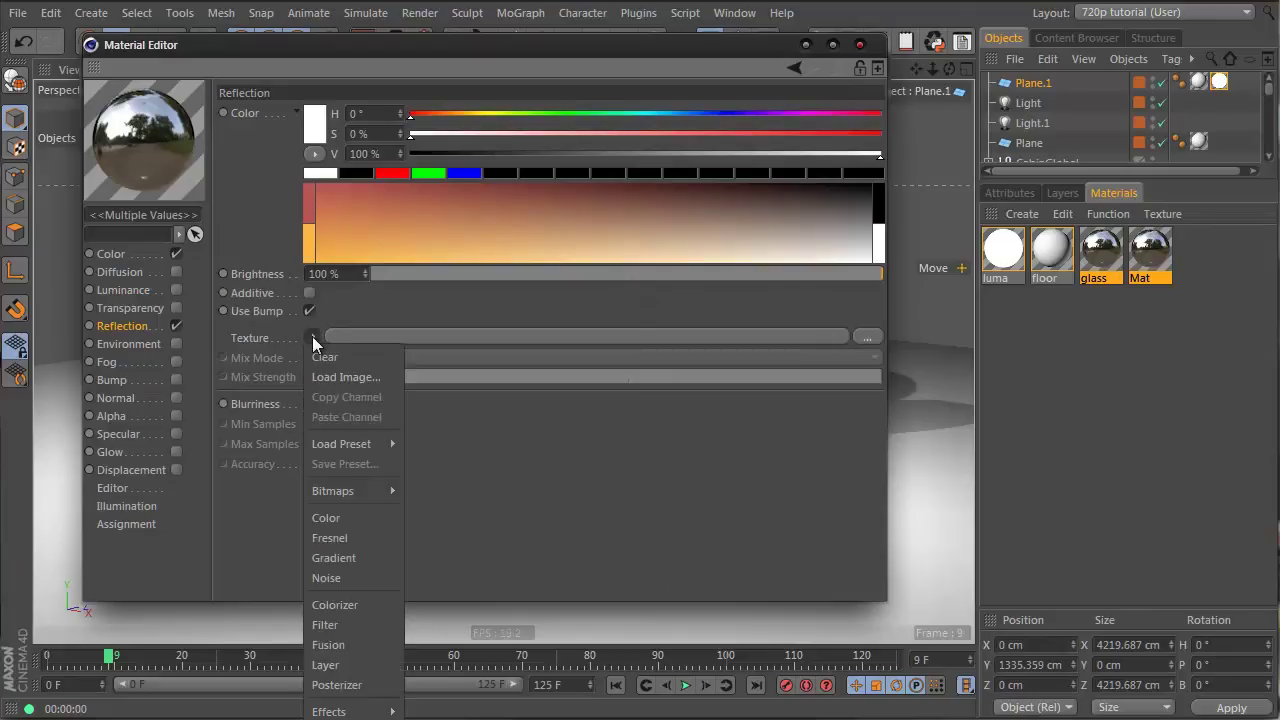
pyautogui.click(367, 540)
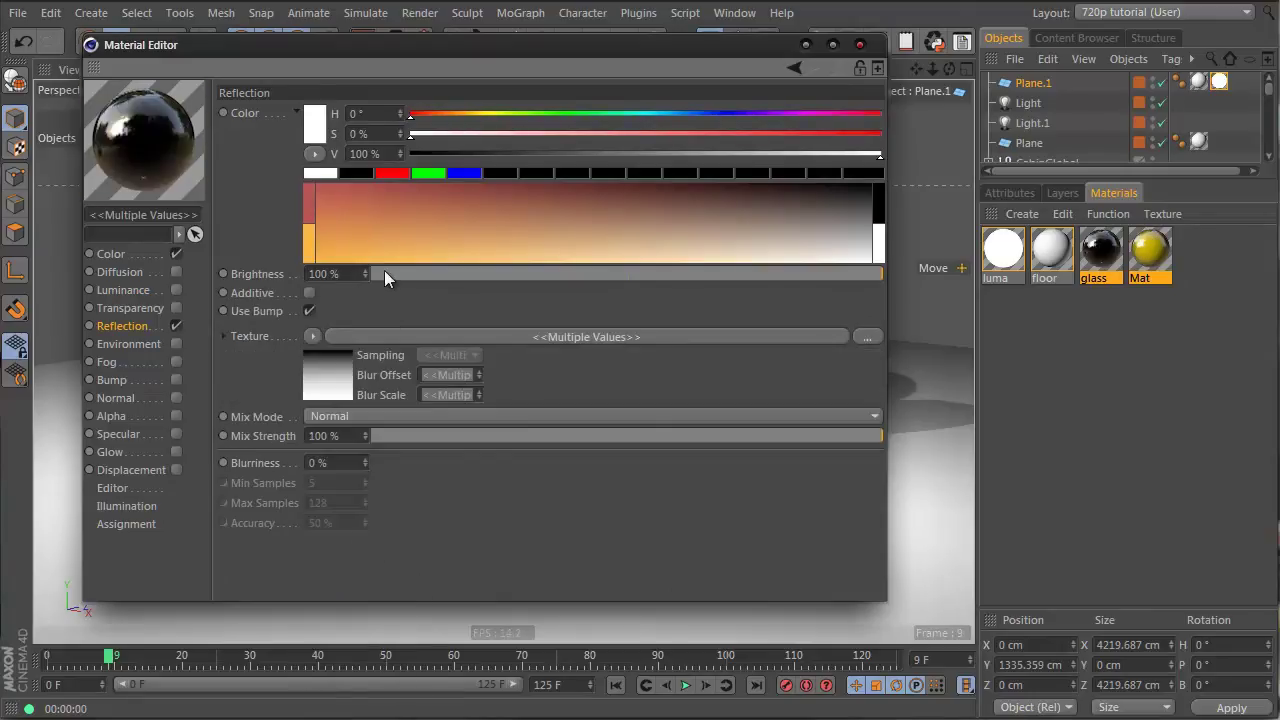
# - Set the shared reflection brightness to 3% and mix strength to 11%, and render the view
pyautogui.moveTo(384, 270); pyautogui.dragTo(385, 274)
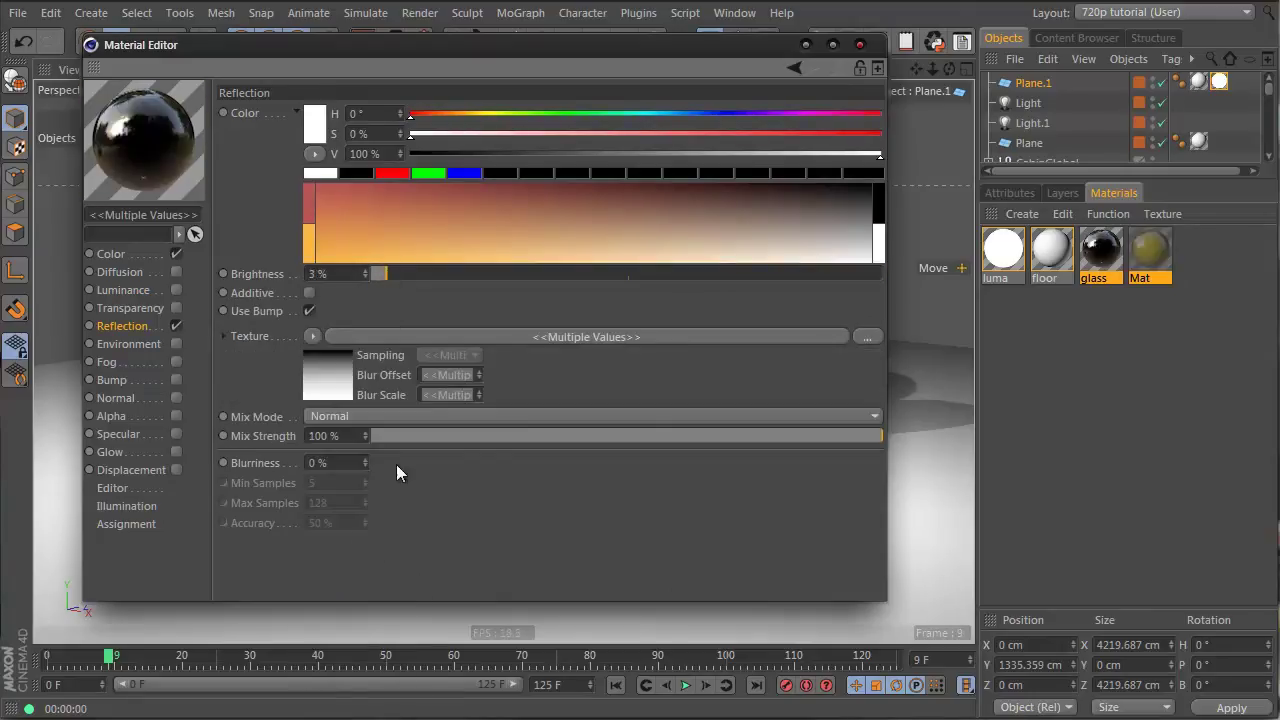
pyautogui.click(427, 437)
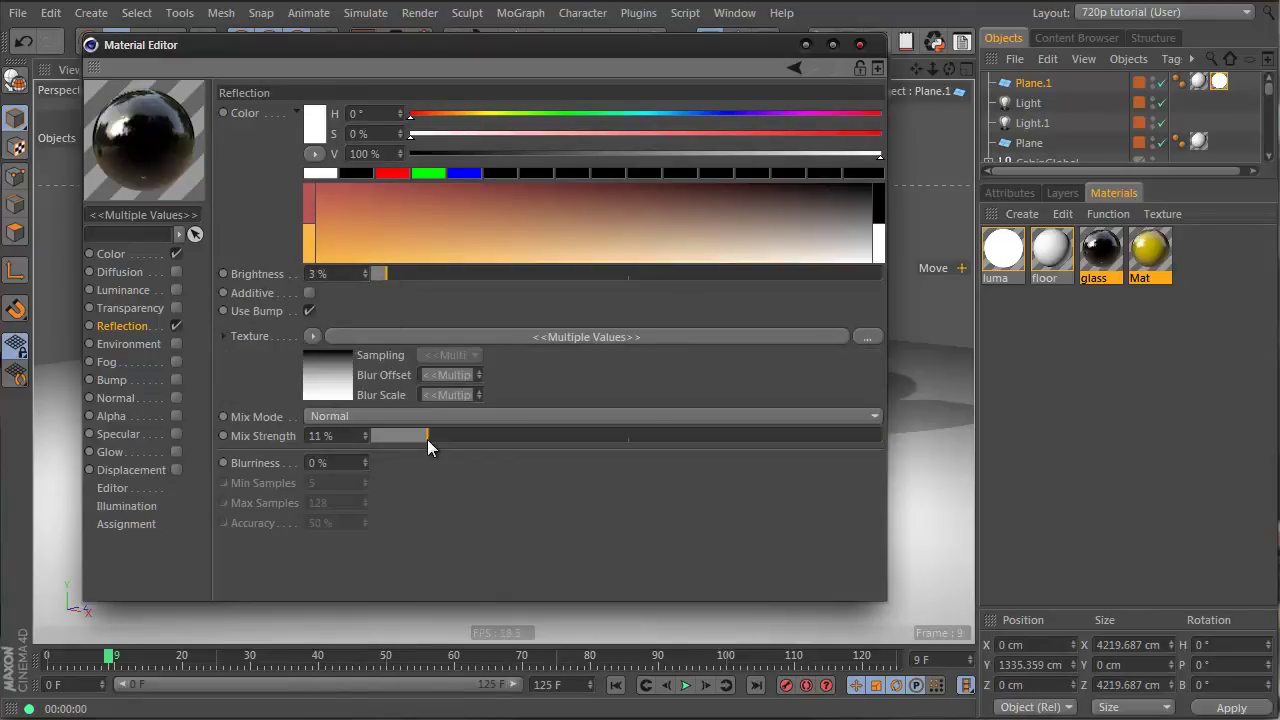
pyautogui.click(860, 44)
pyautogui.click(361, 41)
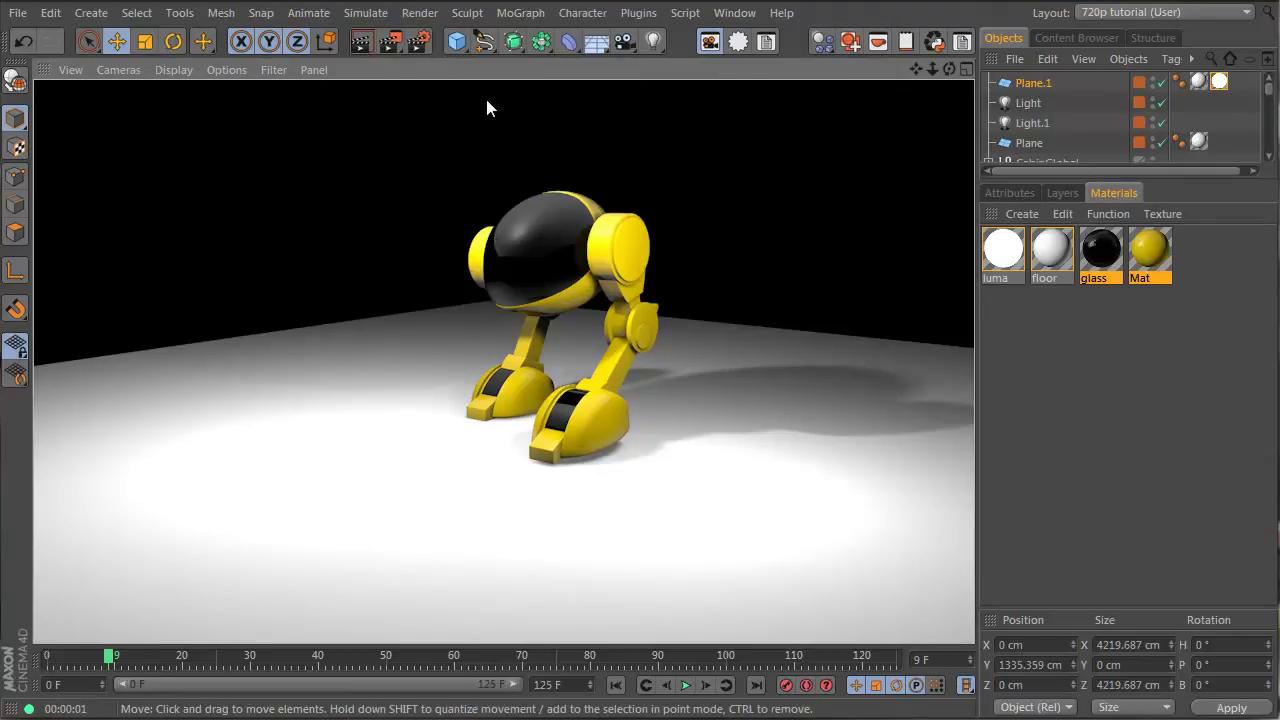
# - Disable Light and Light.1 and render the view without them
pyautogui.click(1162, 103)
pyautogui.click(1162, 123)
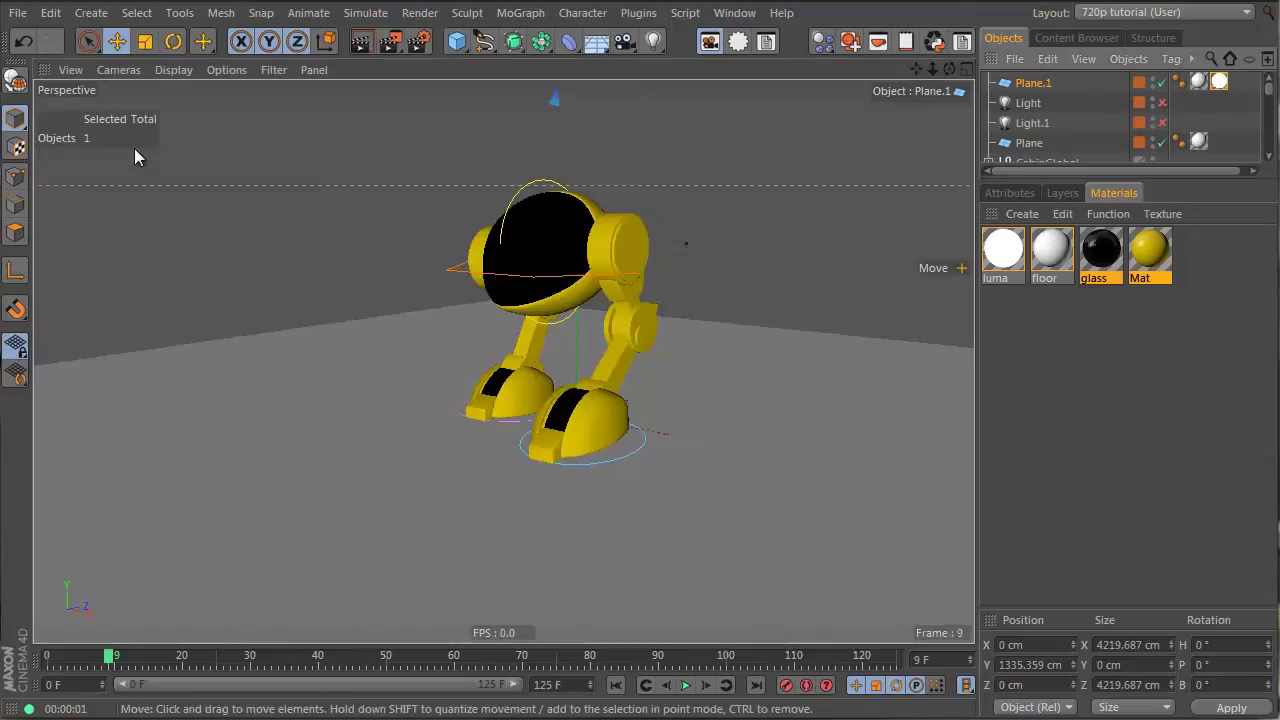
pyautogui.click(361, 41)
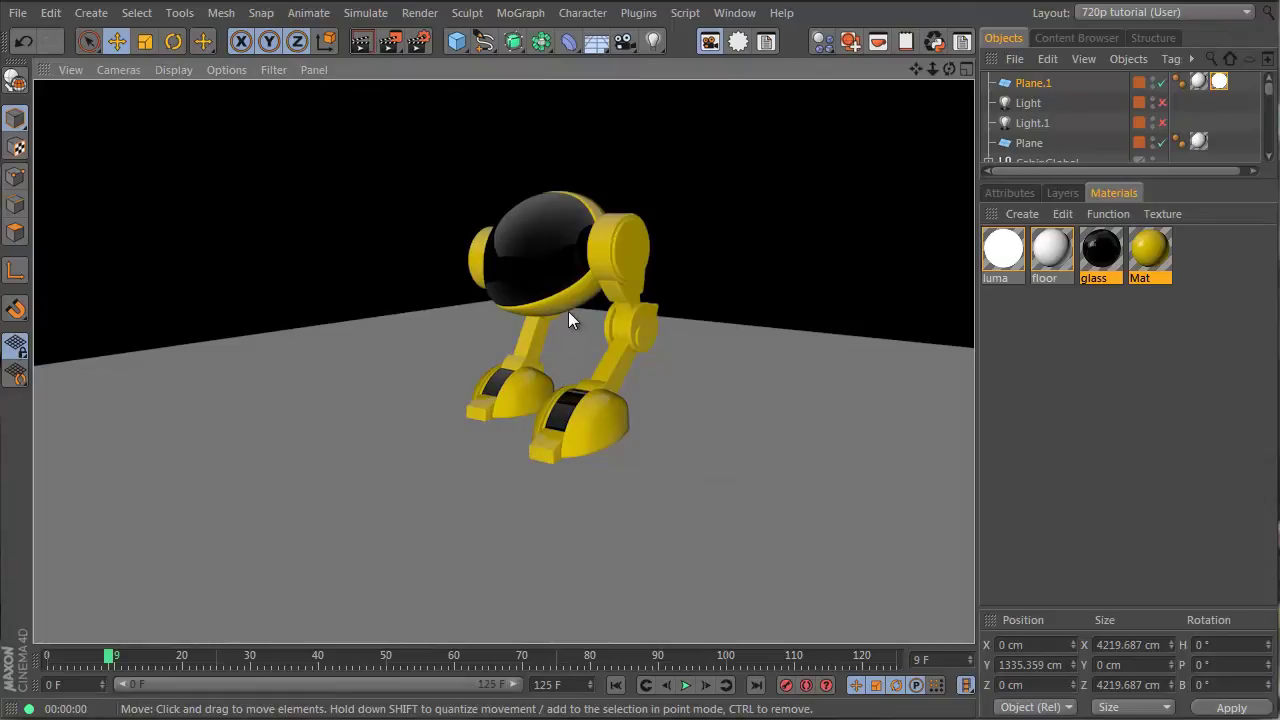
# - Add the Global Illumination effect to the render settings and set its Secondary Method to Light Mapping
pyautogui.hotkey('ctrl', 'b')
pyautogui.moveTo(574, 410); pyautogui.dragTo(474, 153)
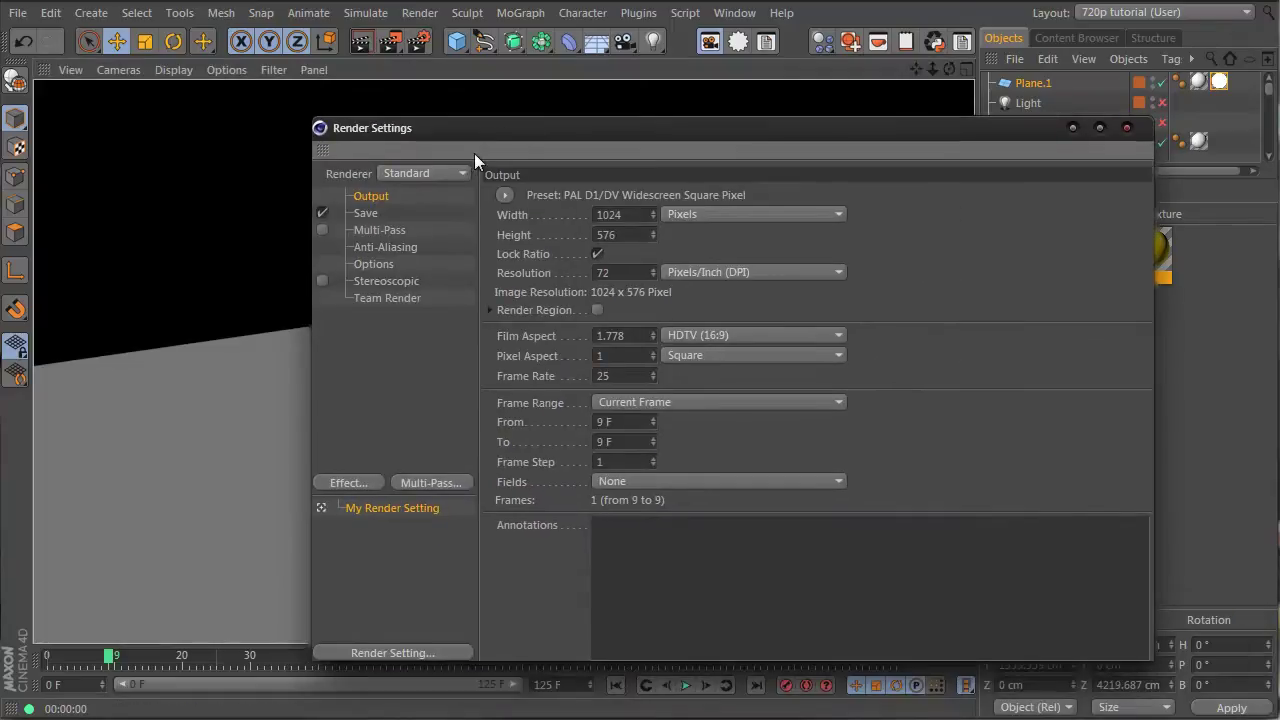
pyautogui.click(352, 482)
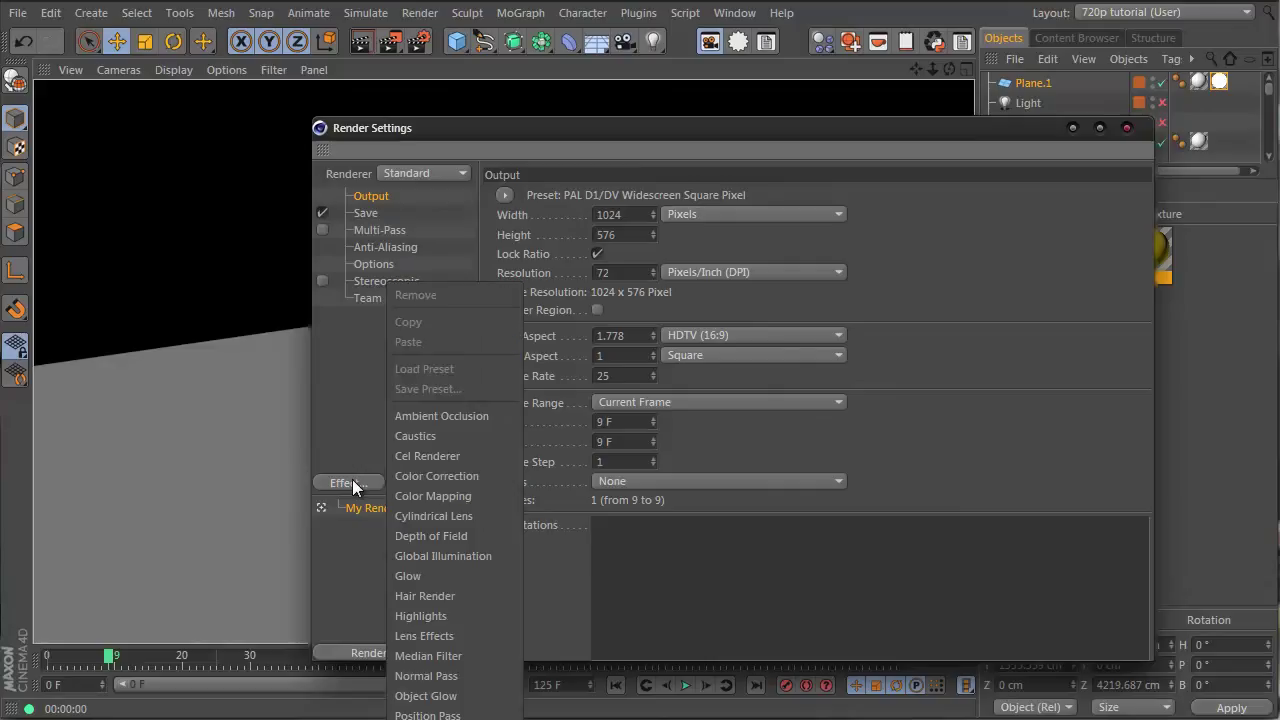
pyautogui.click(432, 555)
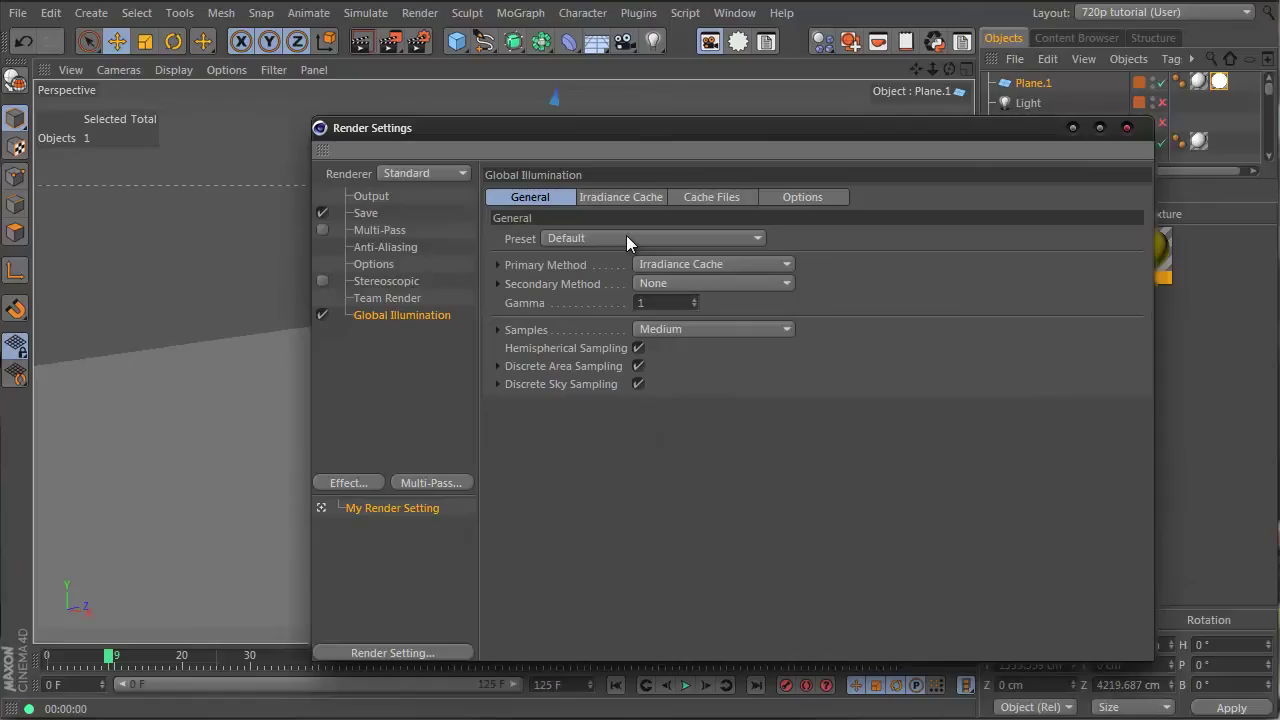
pyautogui.click(614, 198)
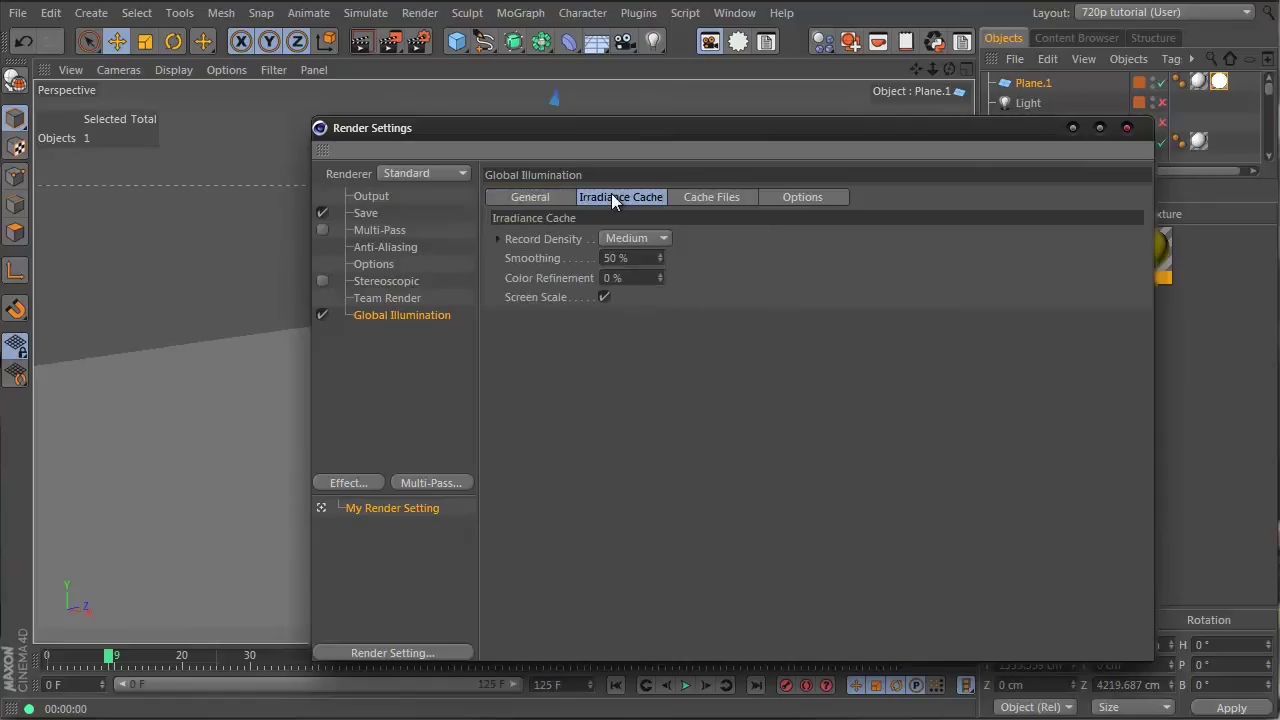
pyautogui.click(529, 196)
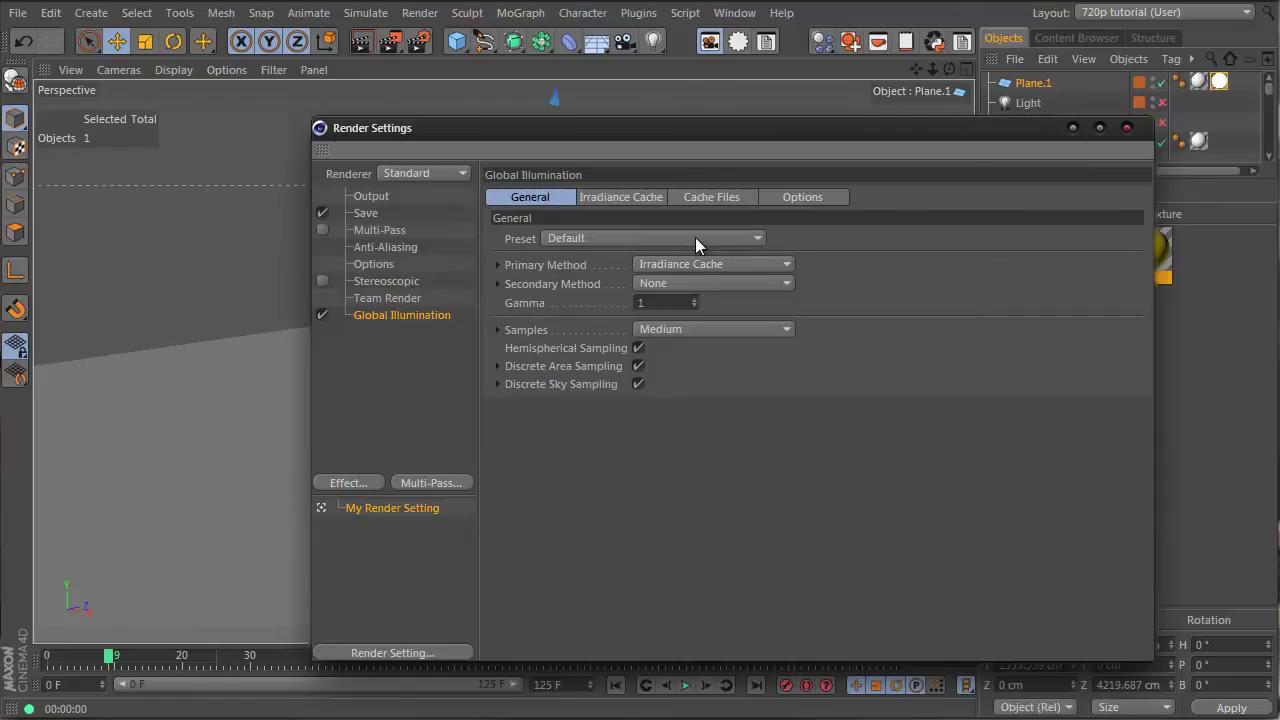
pyautogui.click(695, 283)
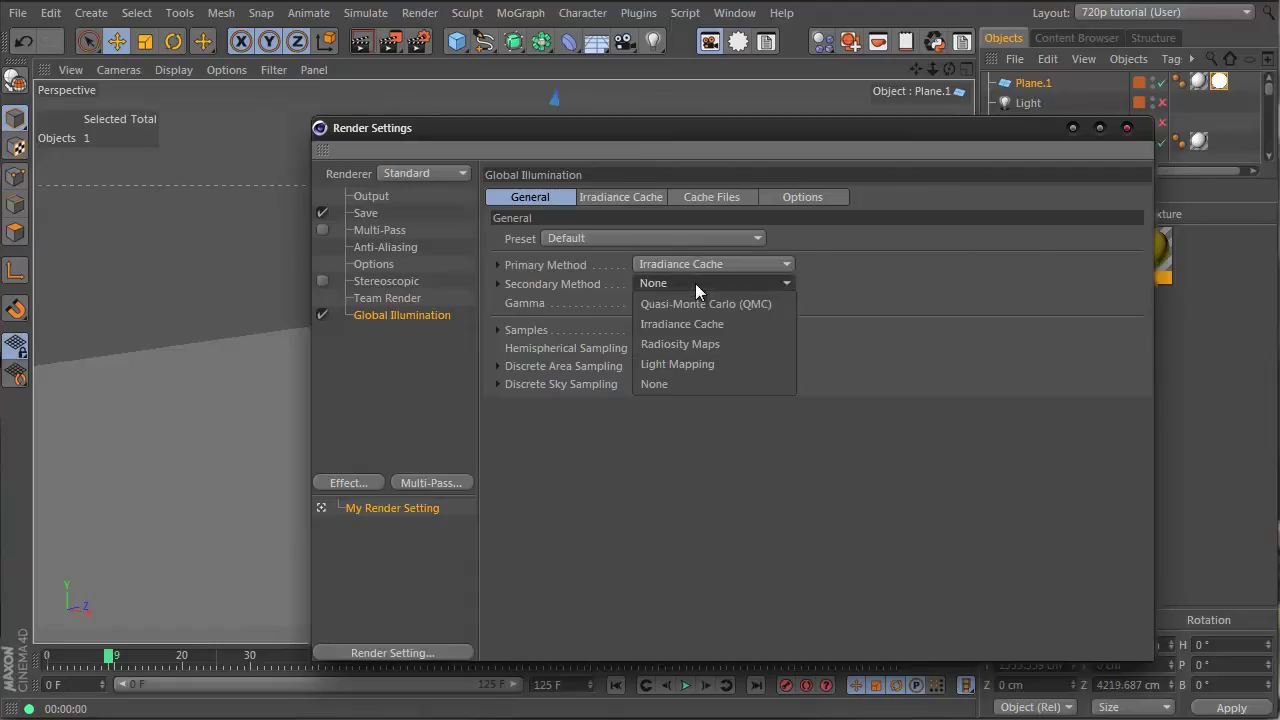
pyautogui.click(726, 365)
# - Switch to the four-view layout and render the perspective view with Global Illumination
pyautogui.moveTo(714, 135); pyautogui.dragTo(648, 656)
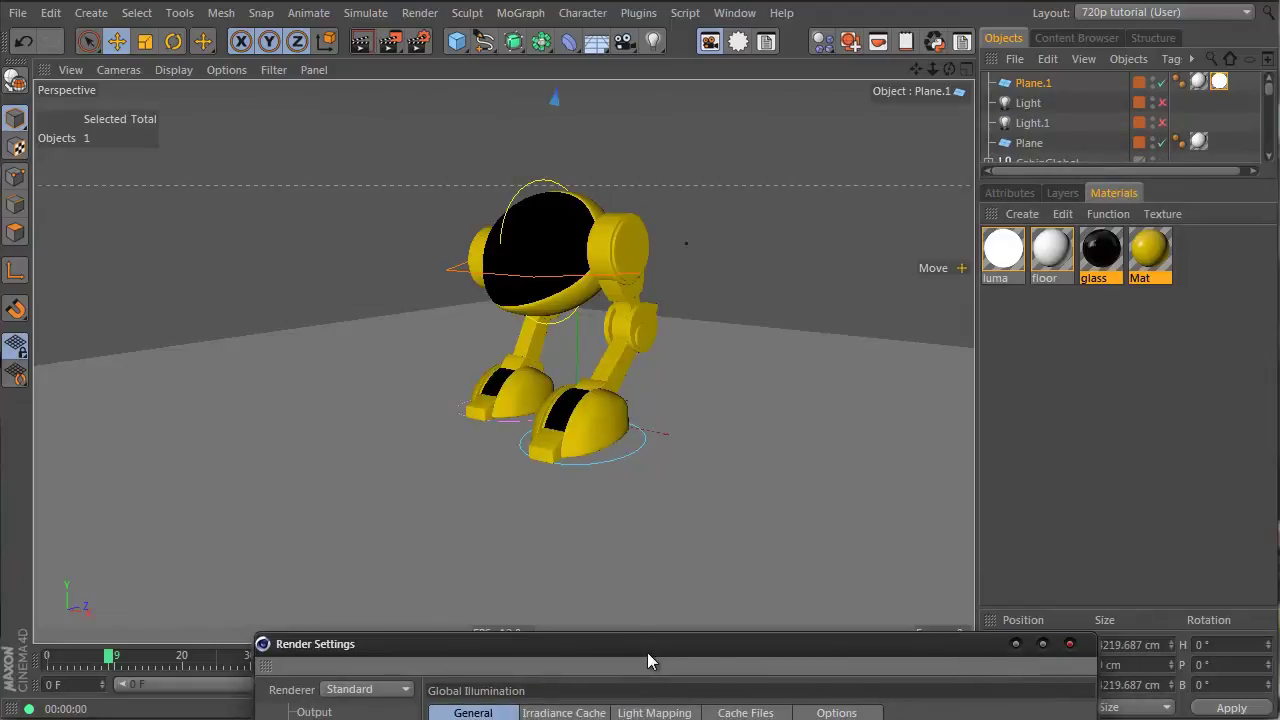
pyautogui.middleClick(396, 153)
pyautogui.moveTo(517, 644); pyautogui.dragTo(729, 192)
pyautogui.click(361, 41)
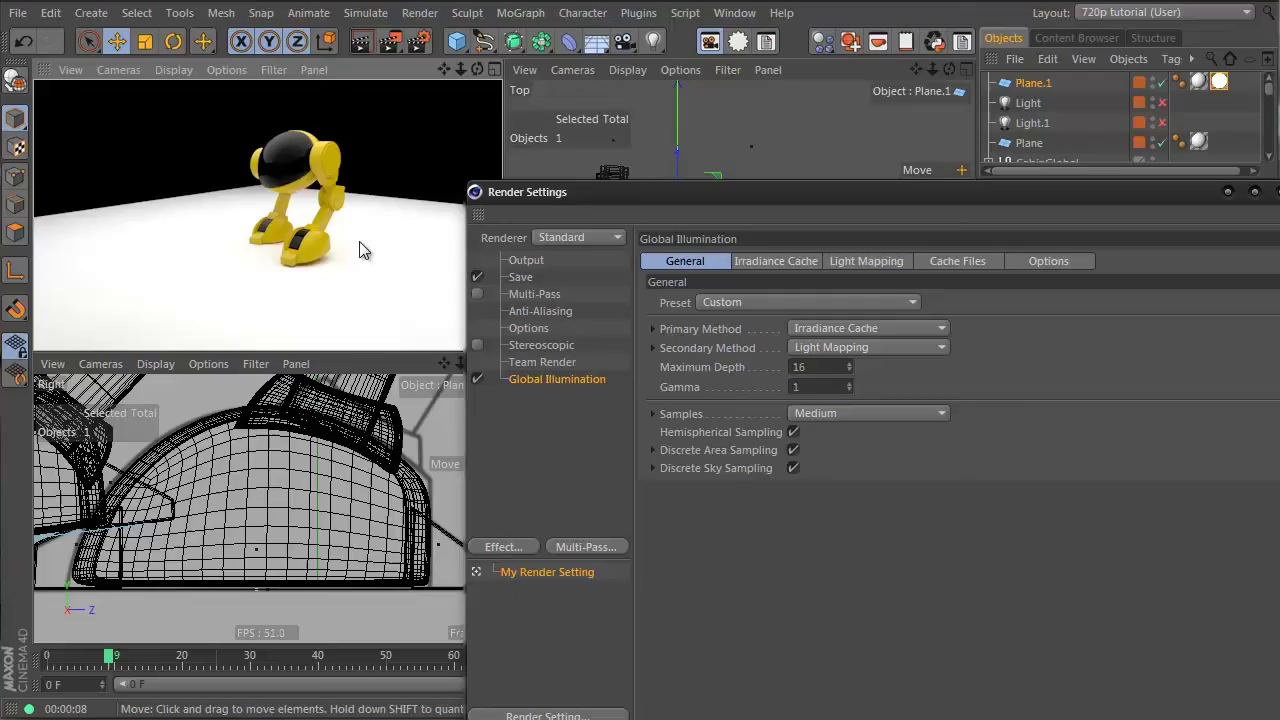
# - Add a Sky object, apply the floor material to it, and render the perspective view
pyautogui.click(596, 41)
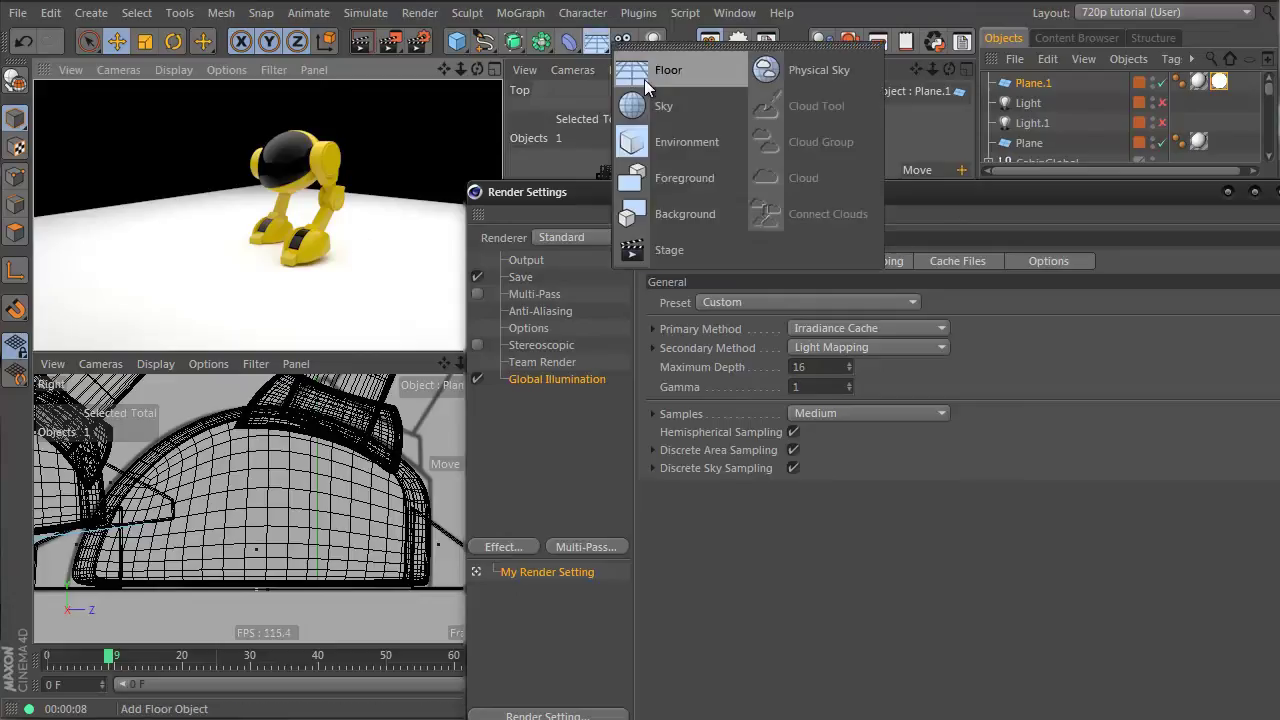
pyautogui.click(658, 112)
pyautogui.moveTo(873, 197); pyautogui.dragTo(505, 111)
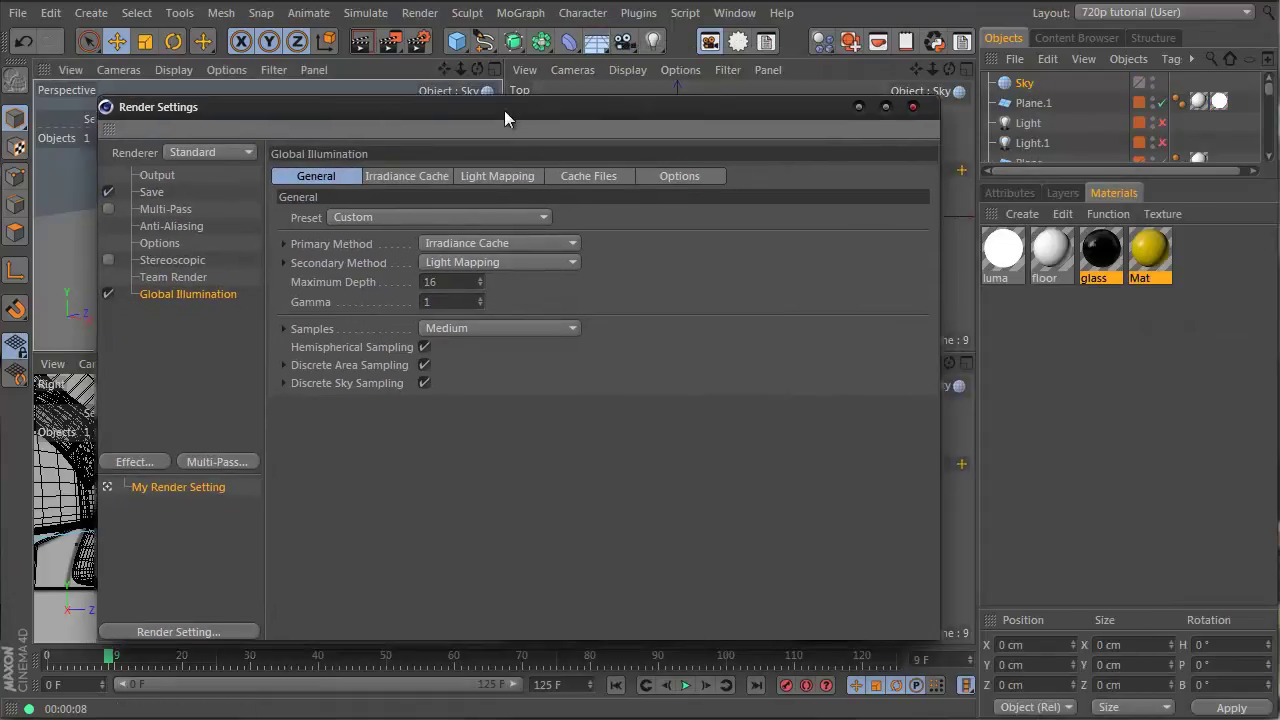
pyautogui.moveTo(1030, 276); pyautogui.dragTo(1030, 83)
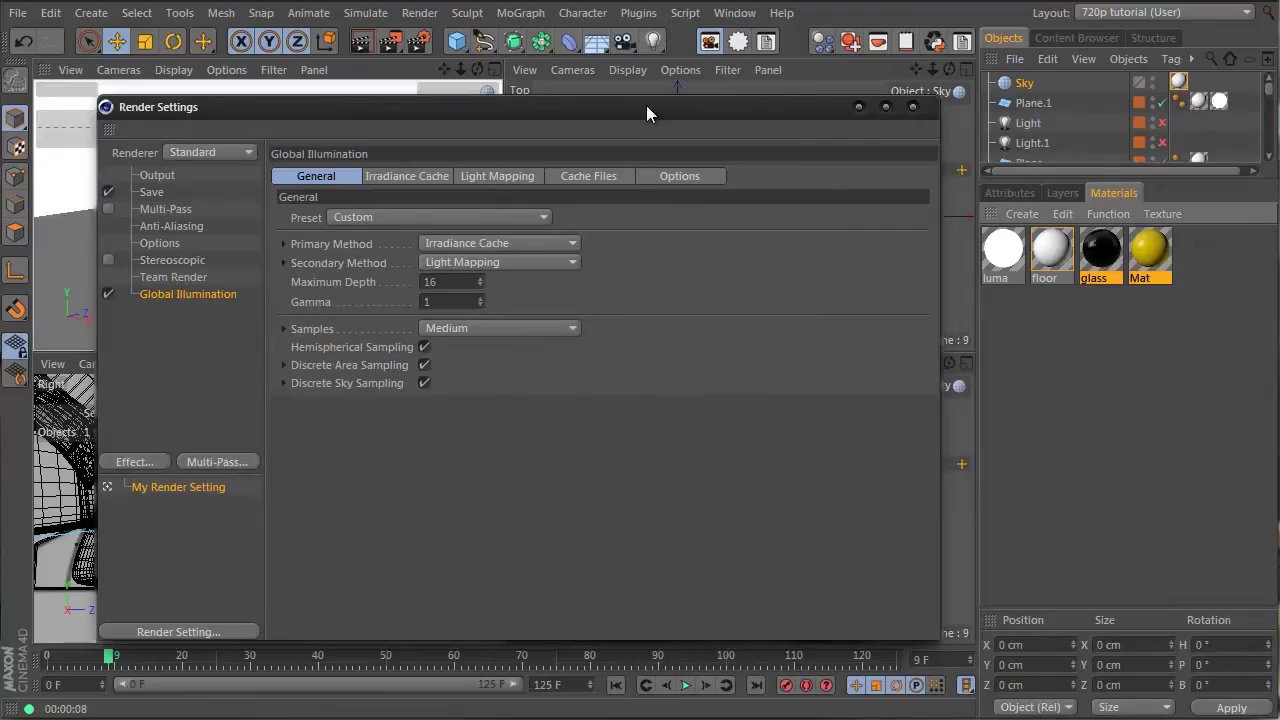
pyautogui.moveTo(646, 106); pyautogui.dragTo(1045, 169)
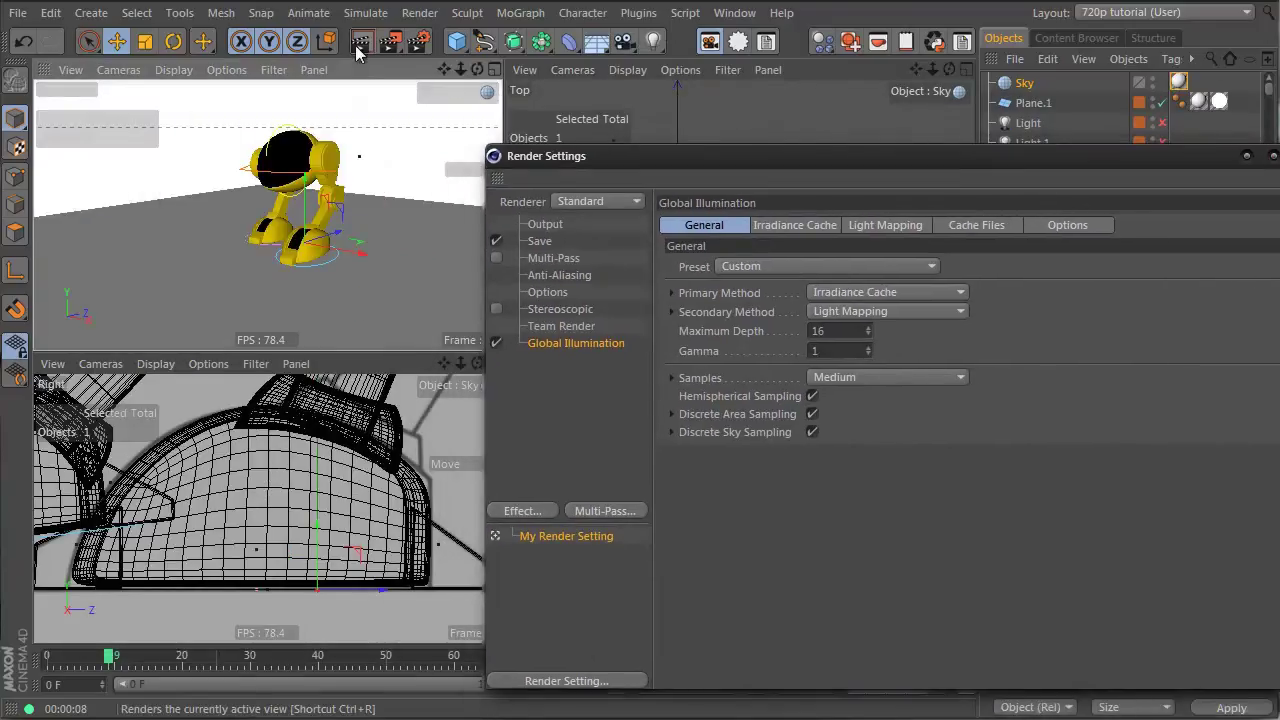
pyautogui.click(358, 43)
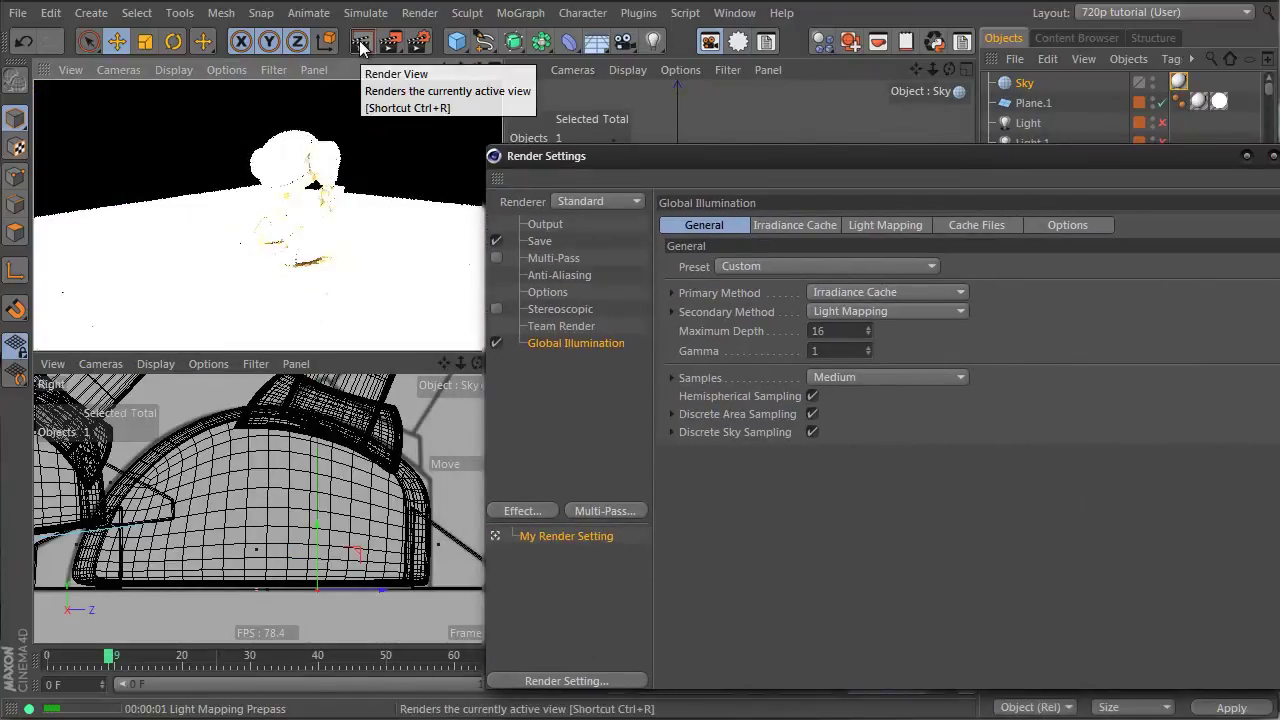
# - Disable the luma material's Color channel and set its Luminance brightness to 79%
pyautogui.moveTo(943, 162); pyautogui.dragTo(638, 184)
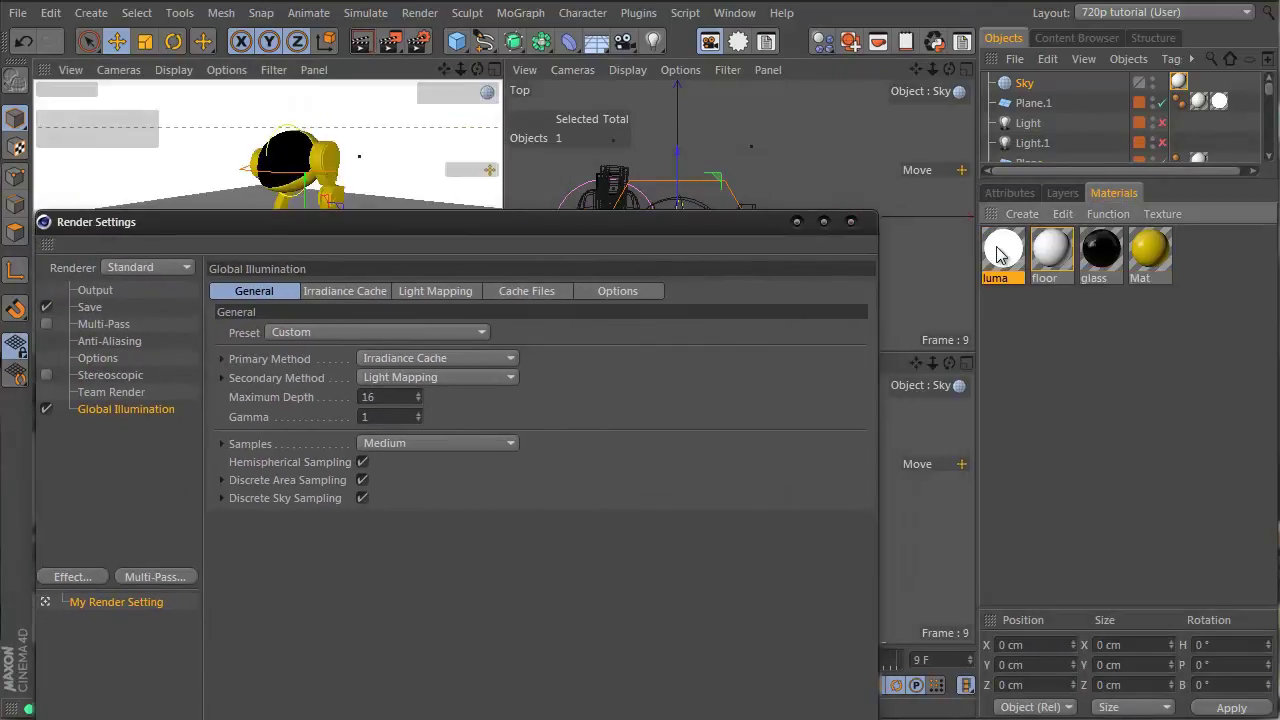
pyautogui.doubleClick(1003, 250)
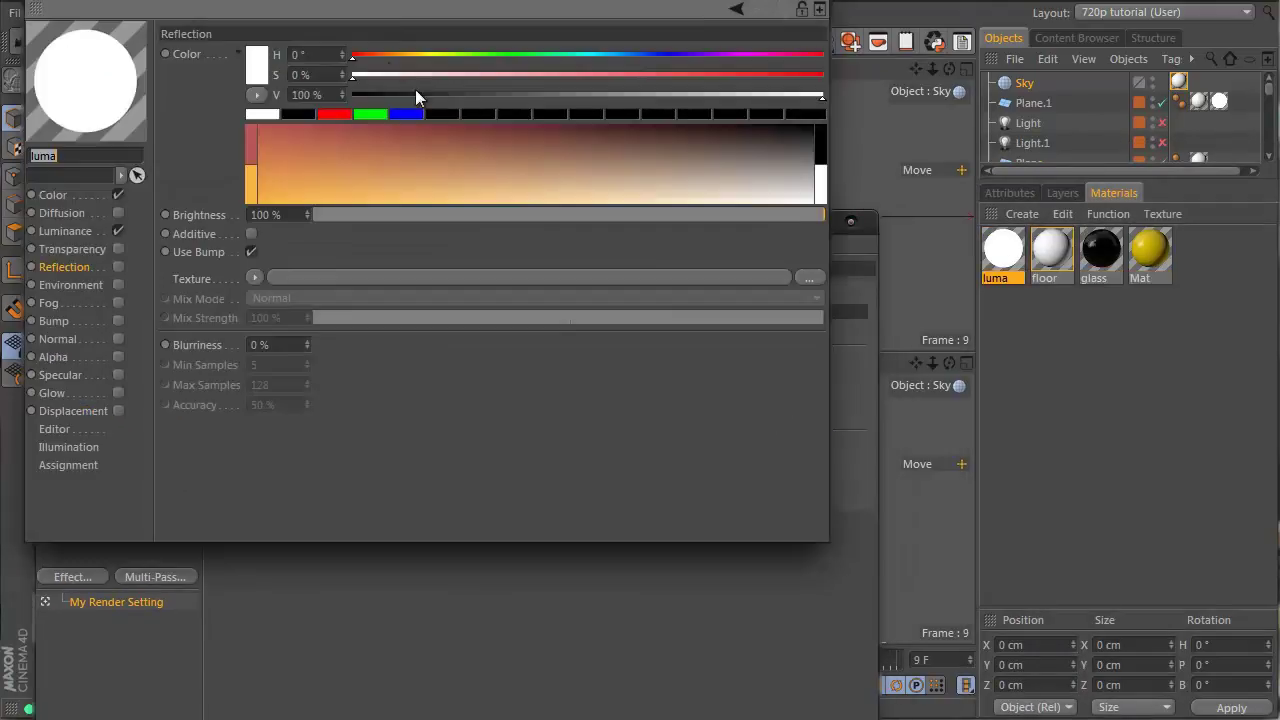
pyautogui.click(118, 195)
pyautogui.click(68, 231)
pyautogui.click(719, 215)
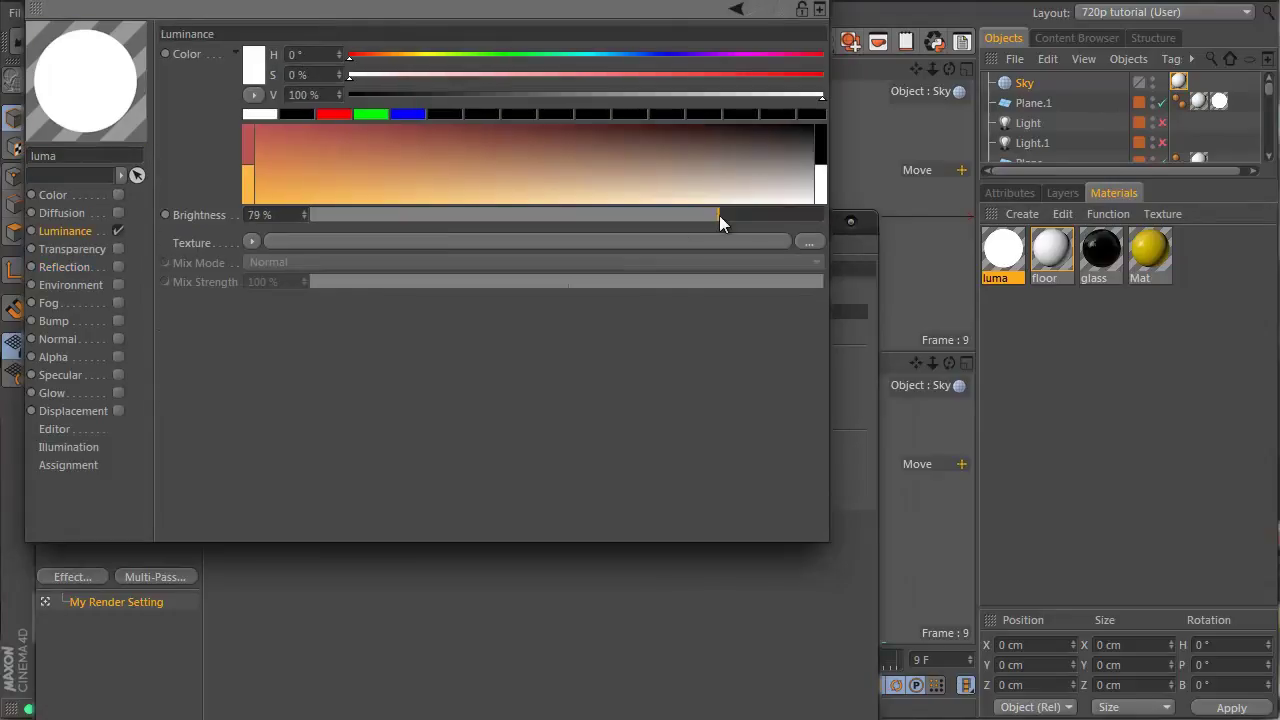
# - Move the Material Editor and Render Settings windows off the perspective view and render it again
pyautogui.moveTo(553, 10); pyautogui.dragTo(1233, 93)
pyautogui.moveTo(401, 224); pyautogui.dragTo(906, 230)
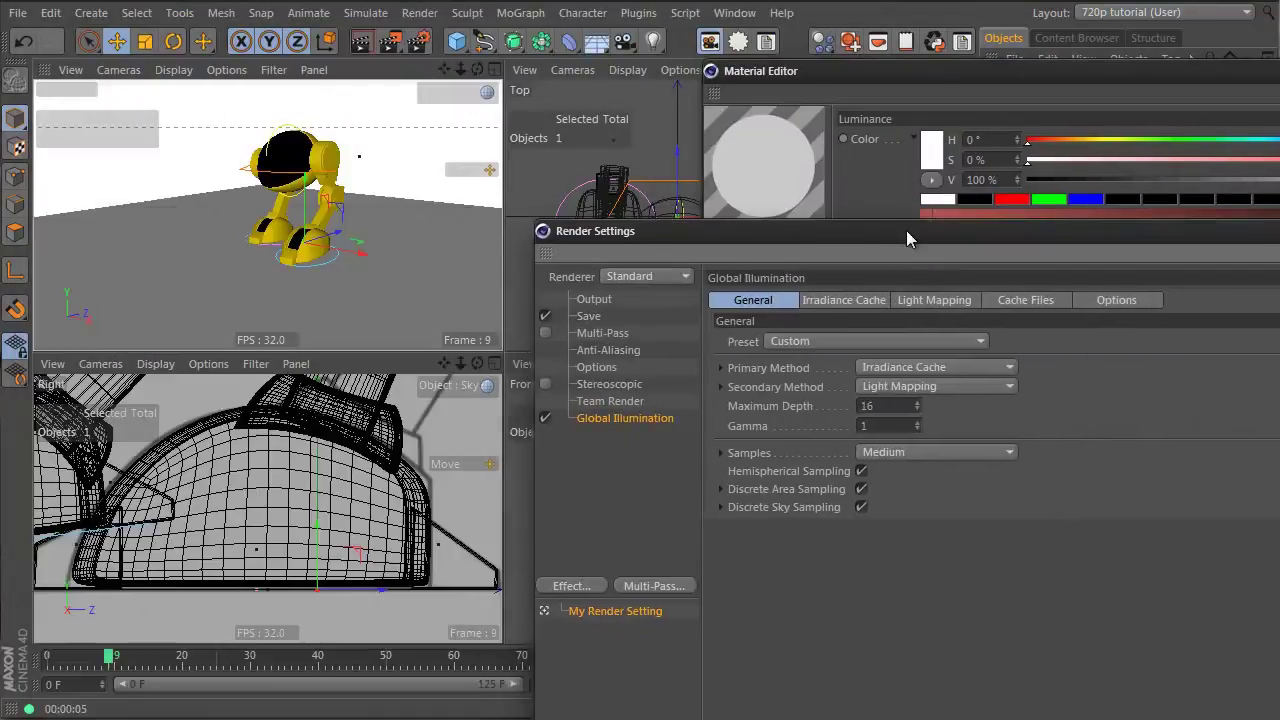
pyautogui.click(361, 41)
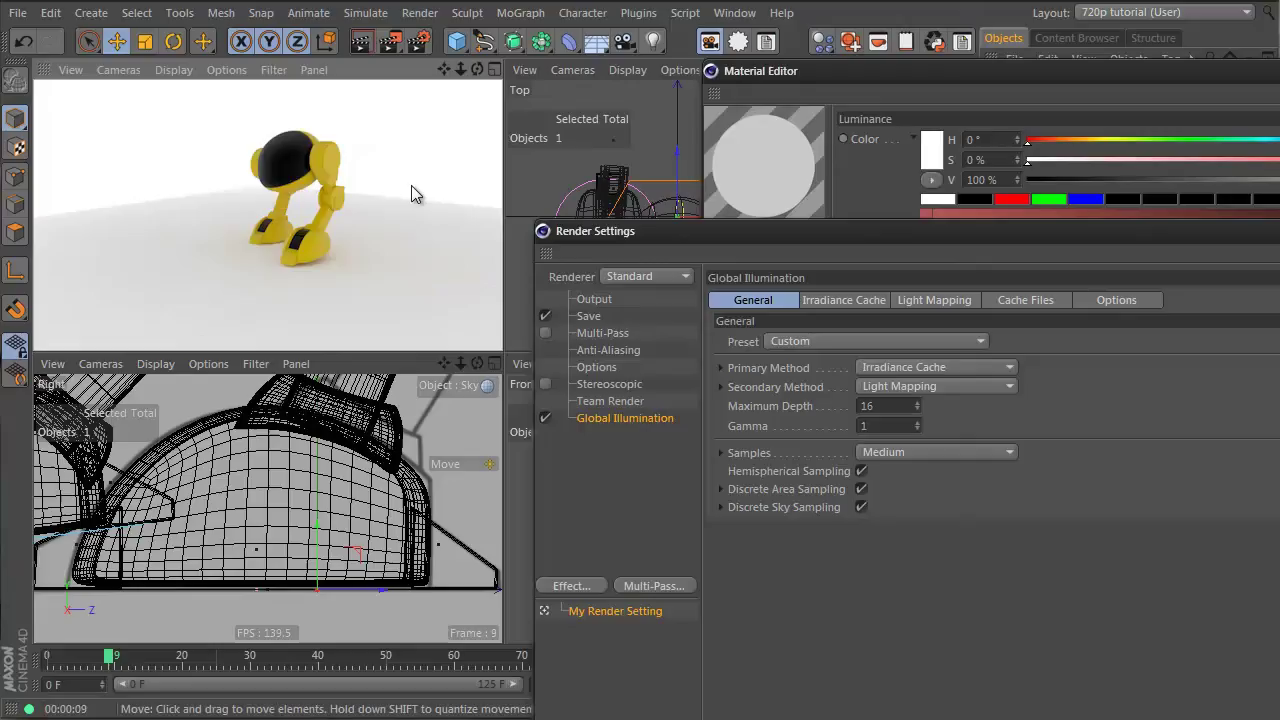
# - Set the luma material's Luminance brightness to 100%
pyautogui.click(1112, 70)
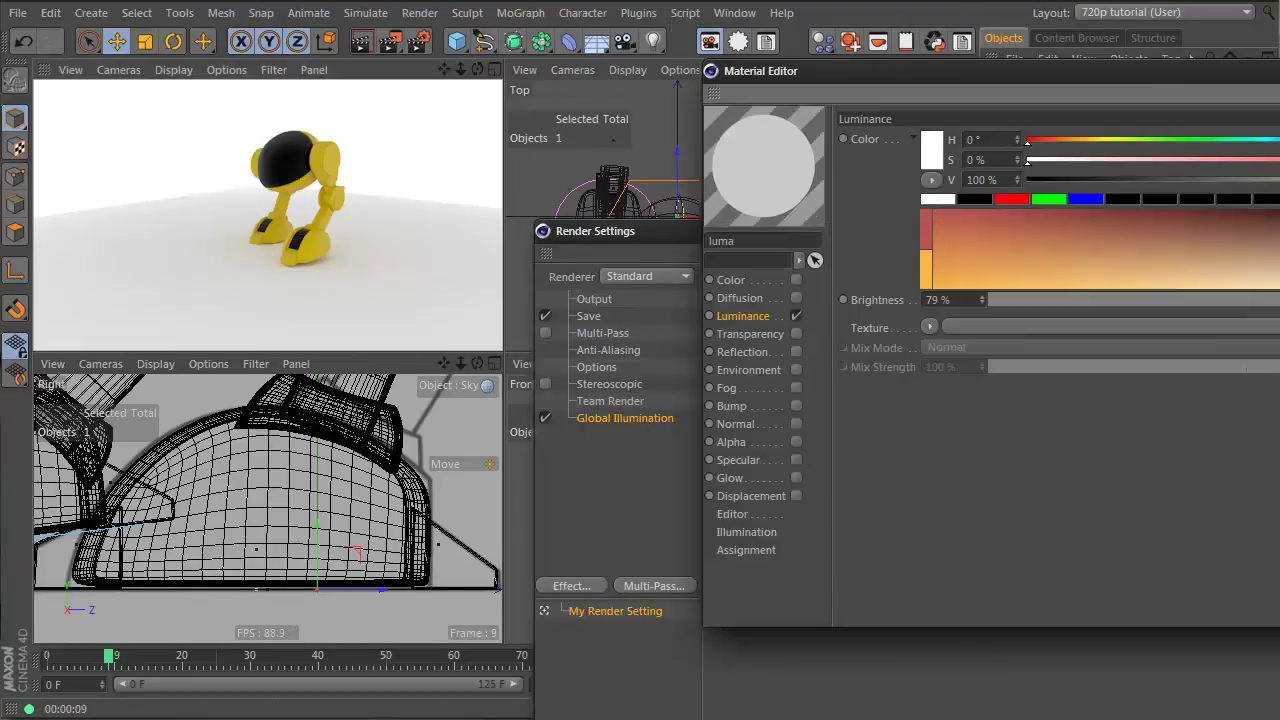
pyautogui.moveTo(982, 300); pyautogui.dragTo(982, 282)
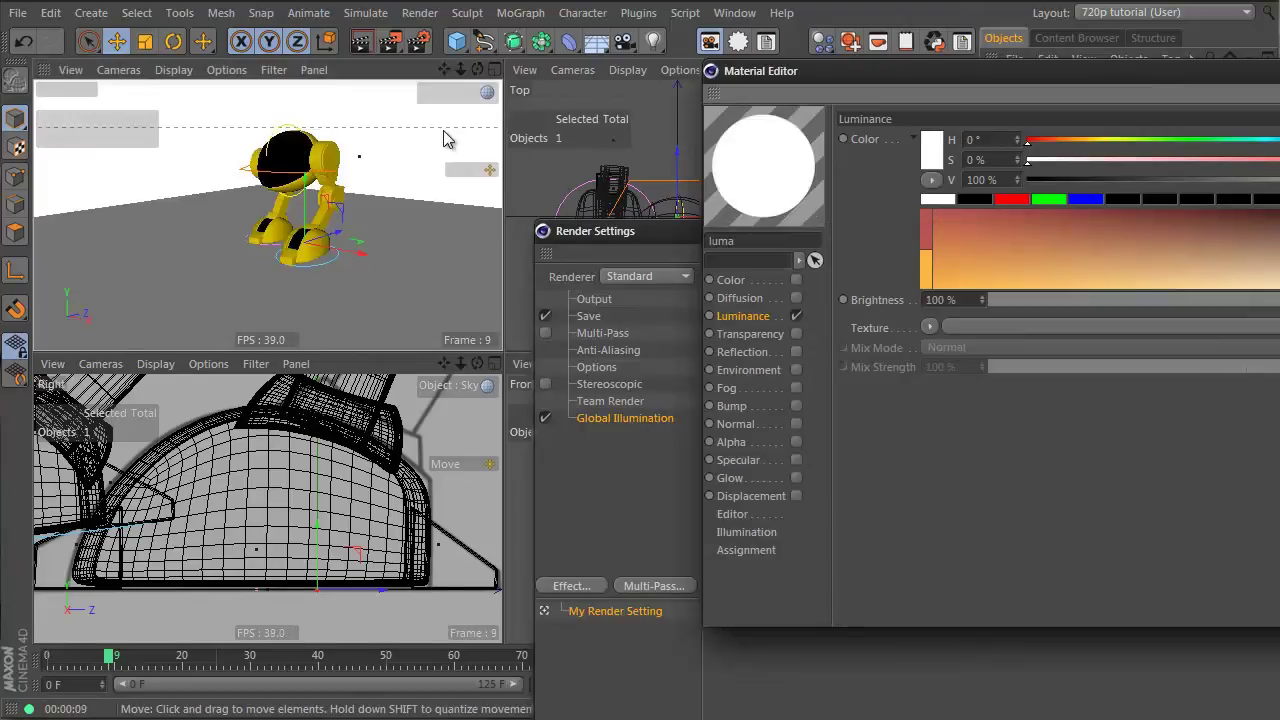
pyautogui.moveTo(1032, 72); pyautogui.dragTo(786, 165)
pyautogui.click(1272, 231)
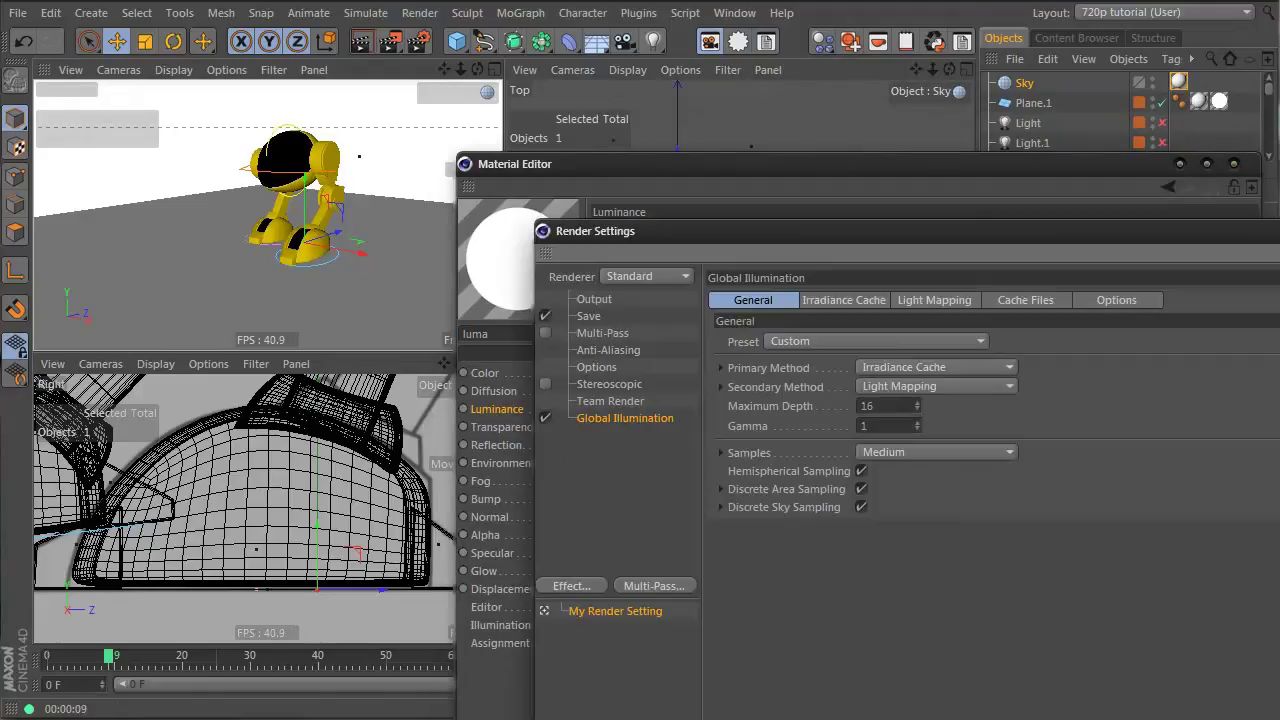
# - Add a Compositing tag to the Sky object and close the Render Settings and Material Editor windows
pyautogui.rightClick(1022, 84)
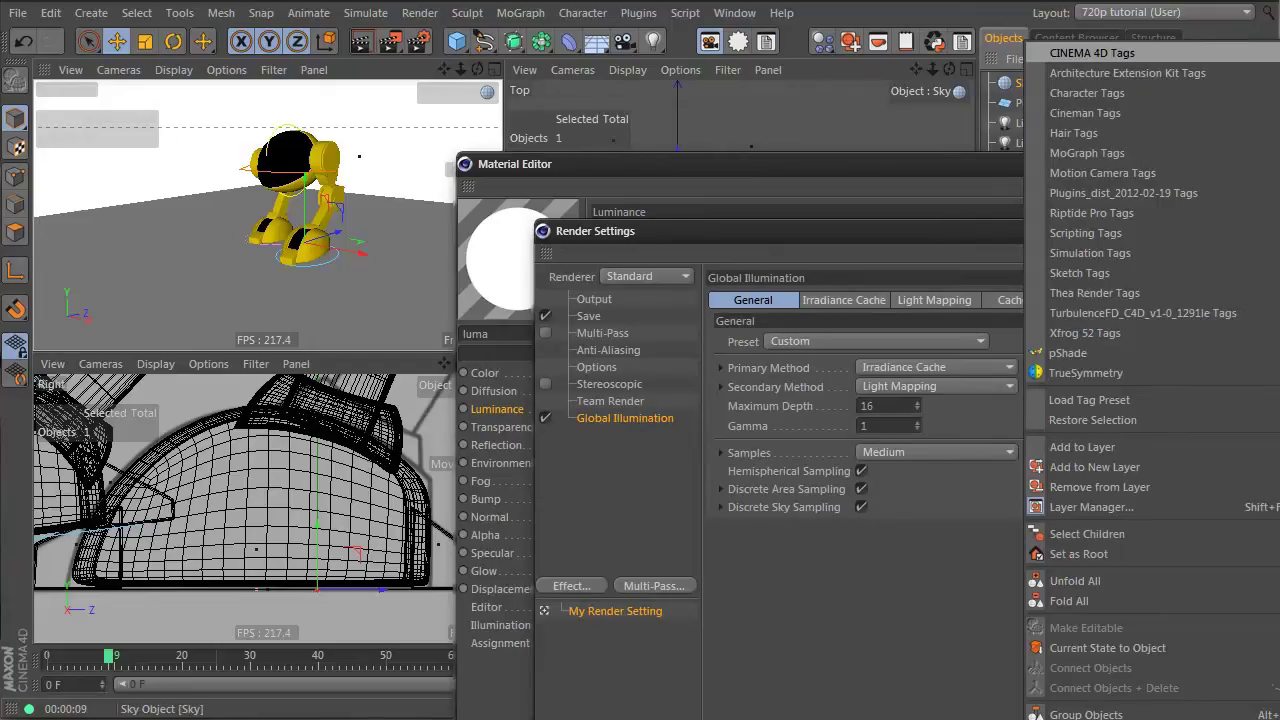
pyautogui.click(1279, 152)
pyautogui.click(1275, 242)
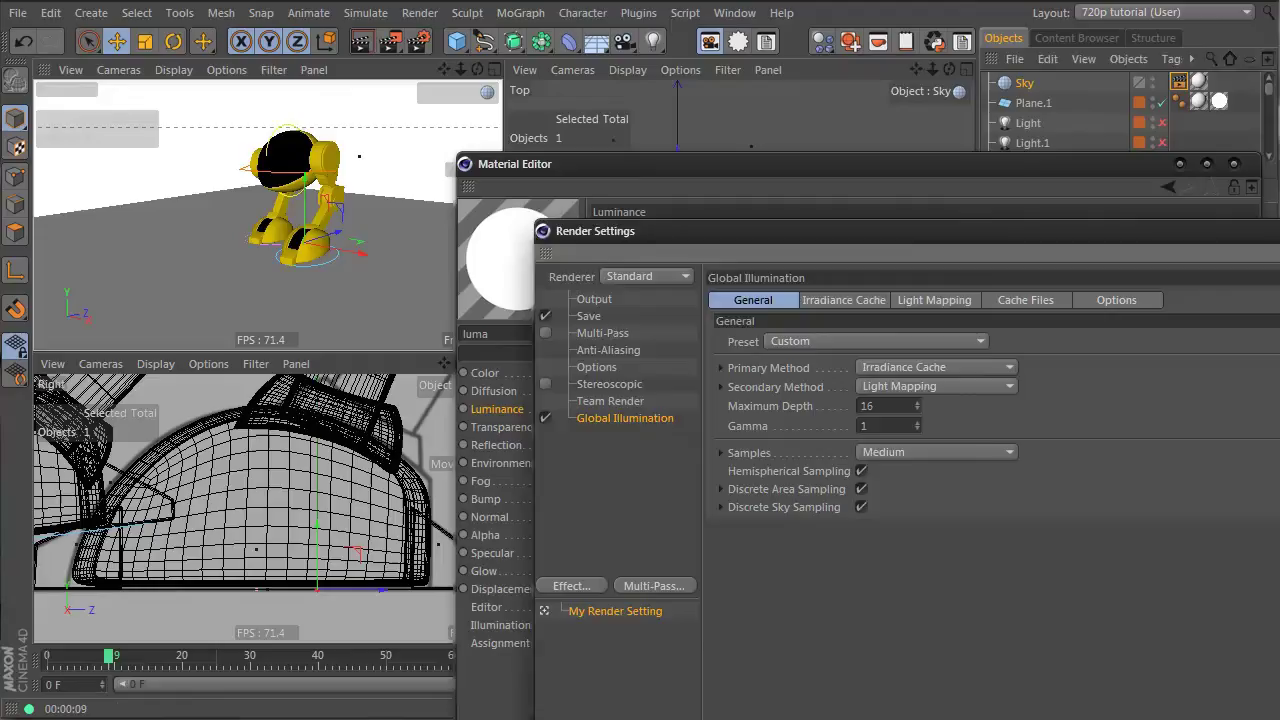
pyautogui.click(1279, 231)
pyautogui.click(1234, 164)
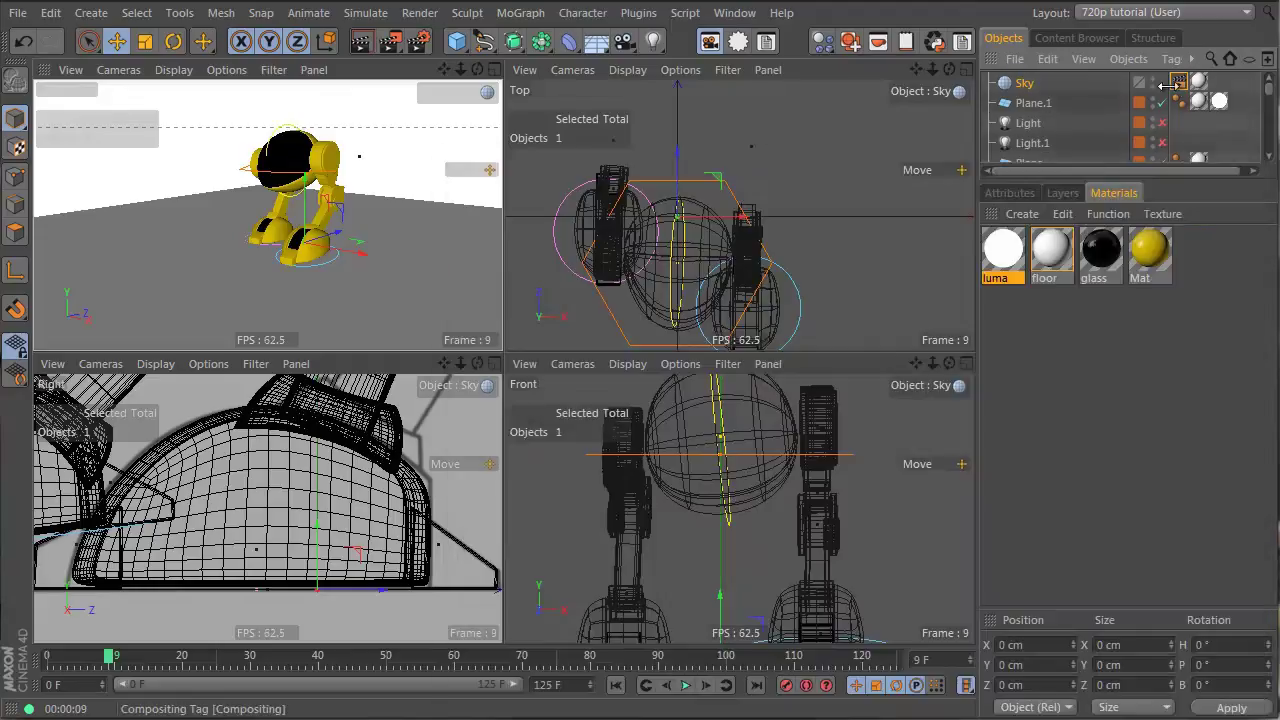
# - Disable Seen by GI and Seen by Reflection in the Sky's Compositing tag, and render the perspective view
pyautogui.click(1020, 192)
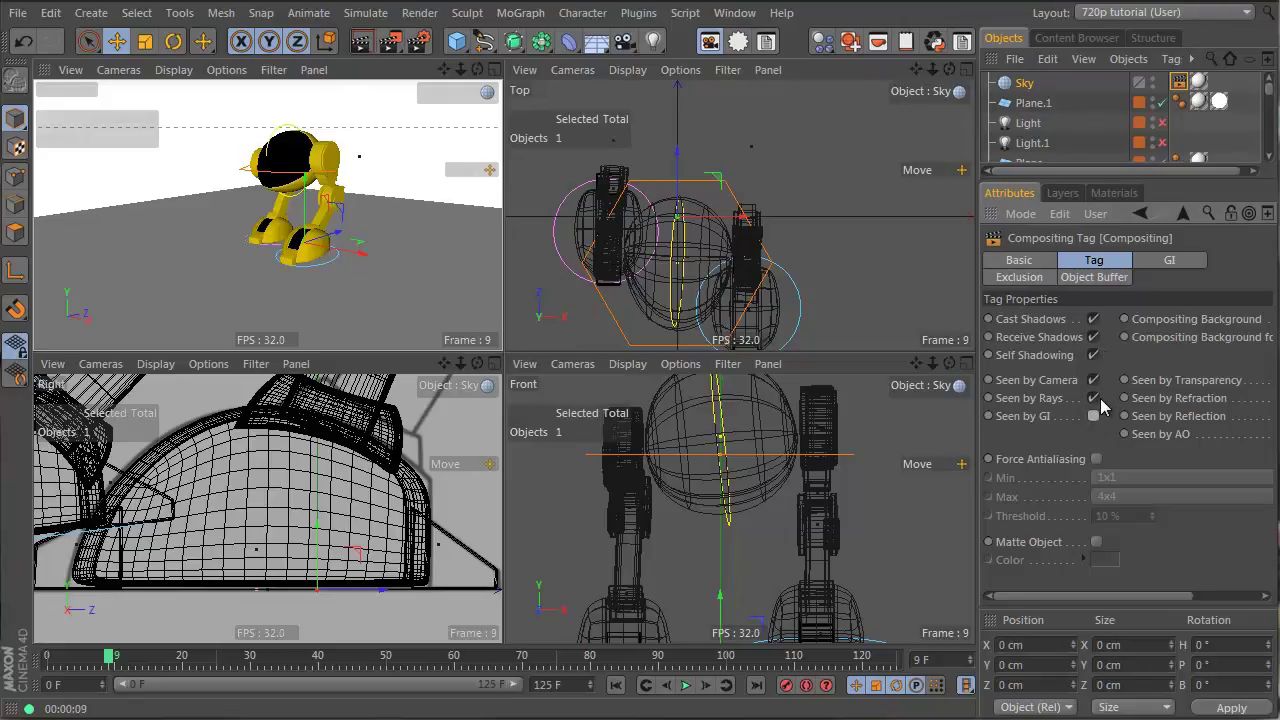
pyautogui.moveTo(1155, 457); pyautogui.dragTo(1059, 458, button='middle')
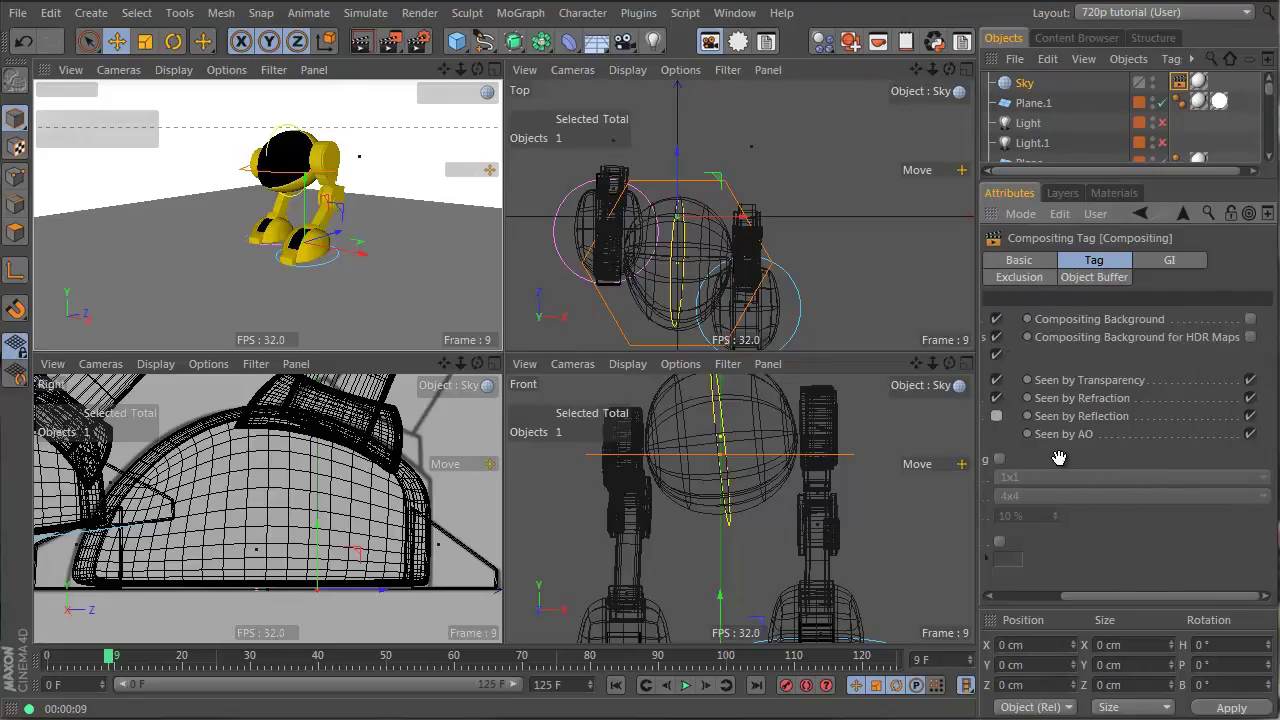
pyautogui.click(1251, 416)
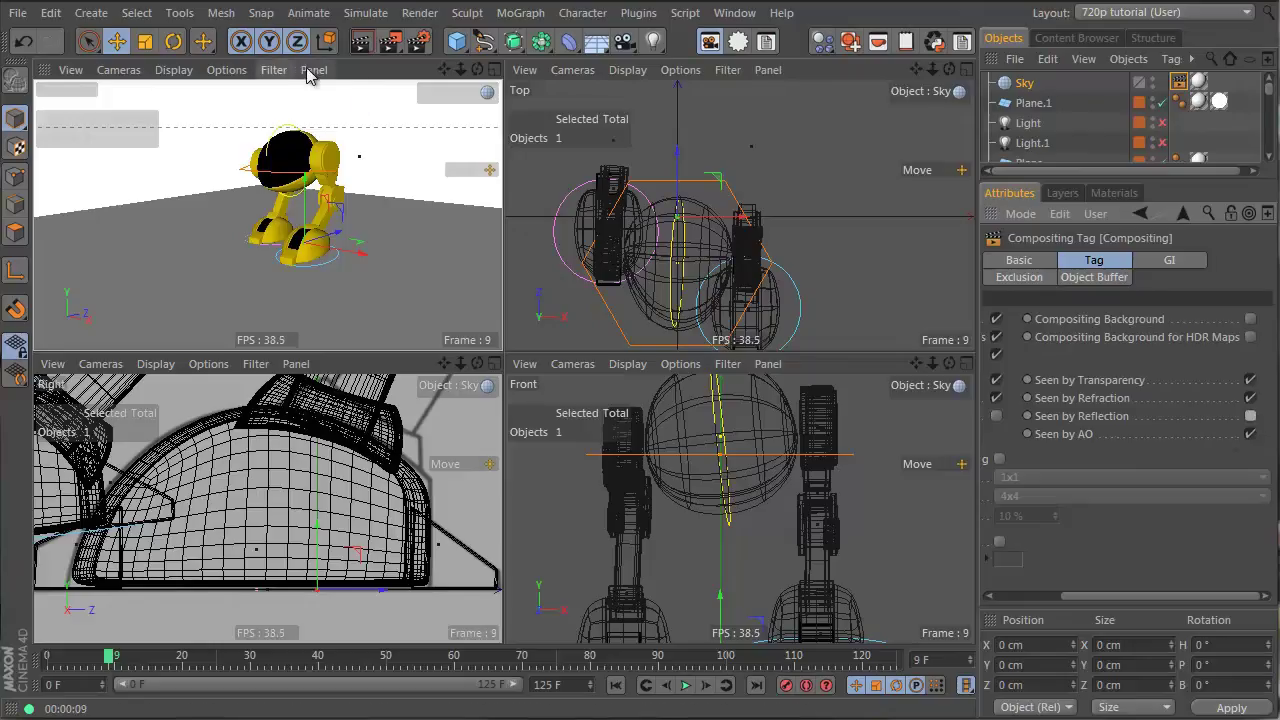
pyautogui.click(361, 44)
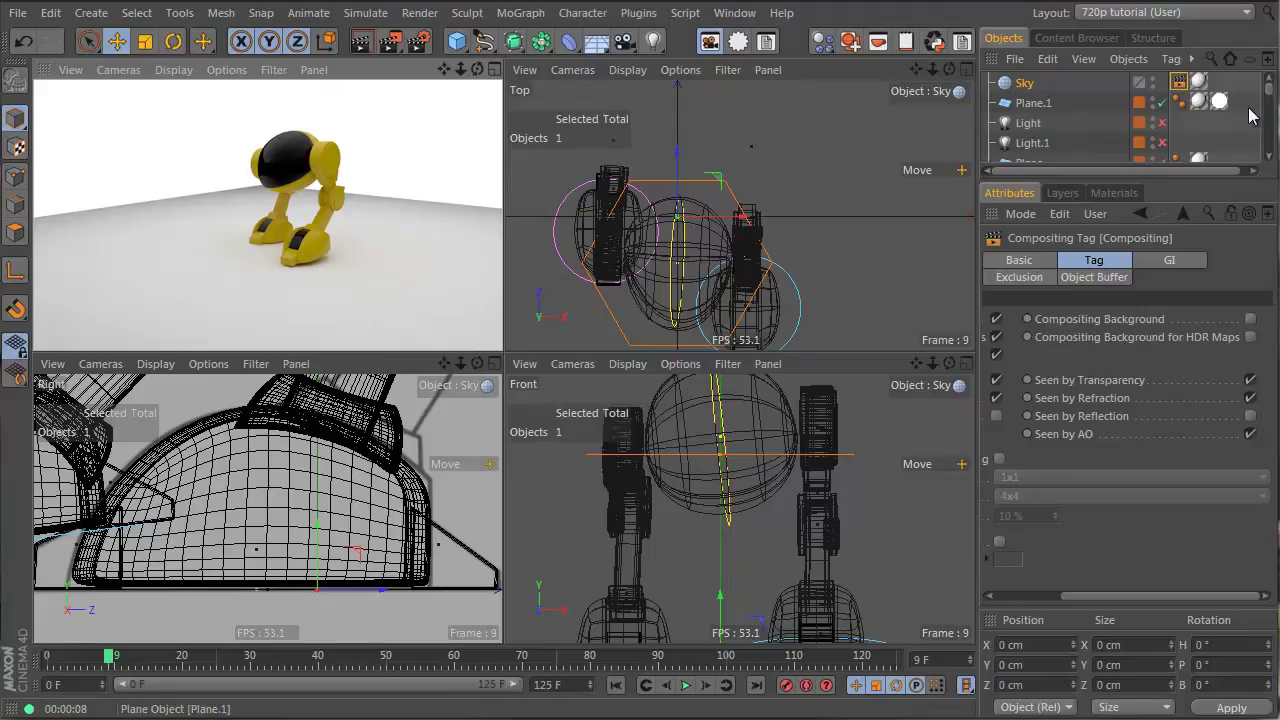
# - Examine the Luminance settings of the luma material assigned to Plane.1
pyautogui.click(1219, 101)
pyautogui.click(1080, 260)
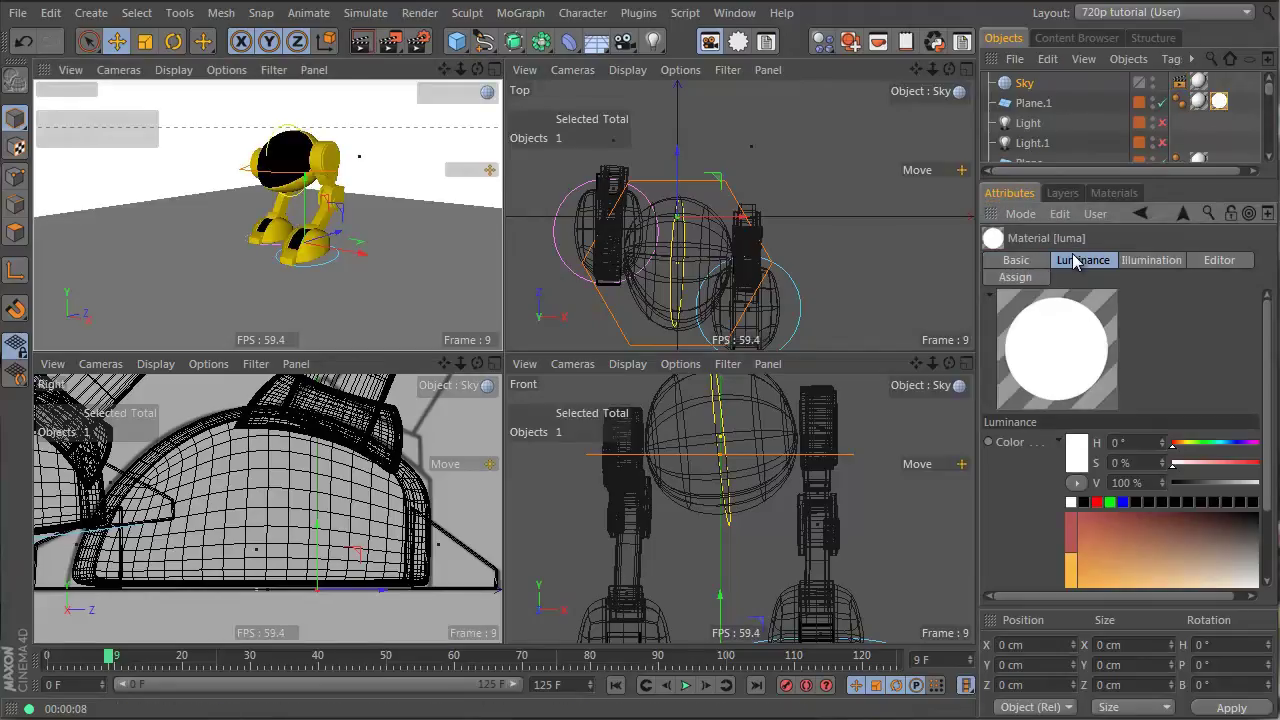
pyautogui.scroll(-3, 1010, 450)
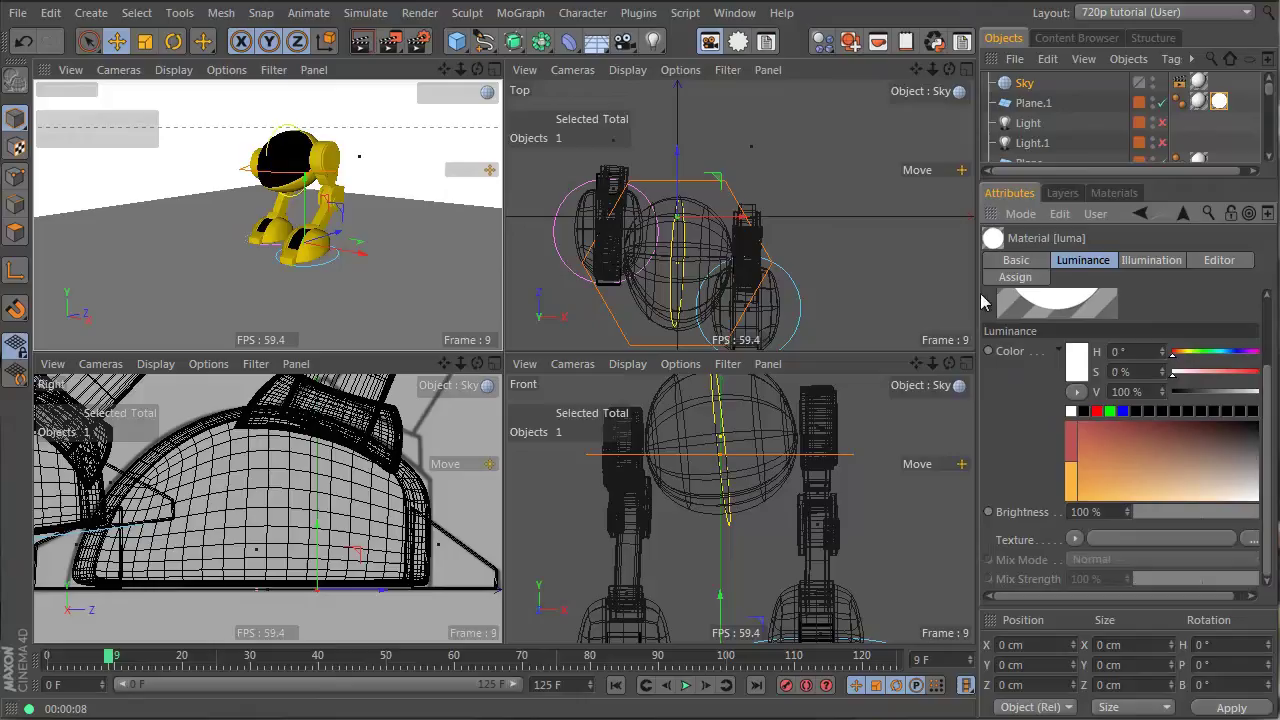
# - Scale Plane.1 up uniformly to about 9980 cm in both X and Z
pyautogui.click(1033, 103)
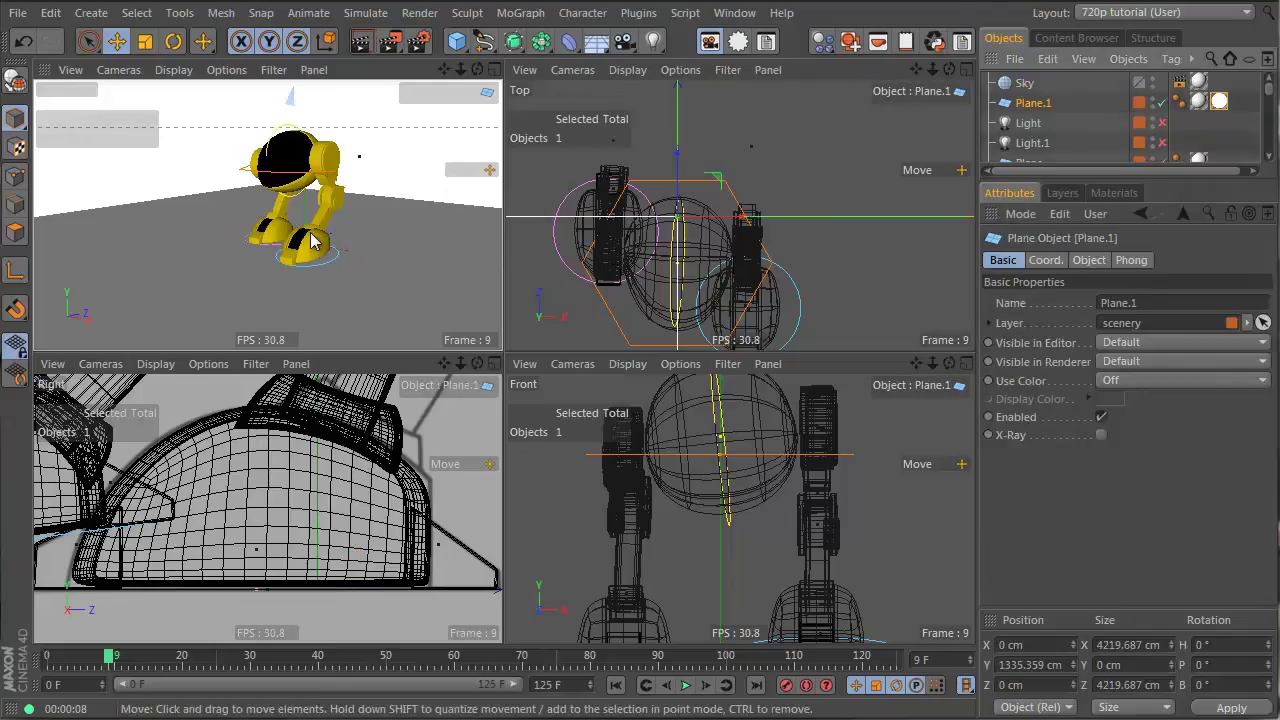
pyautogui.press('t')
pyautogui.moveTo(180, 208); pyautogui.dragTo(740, 392)
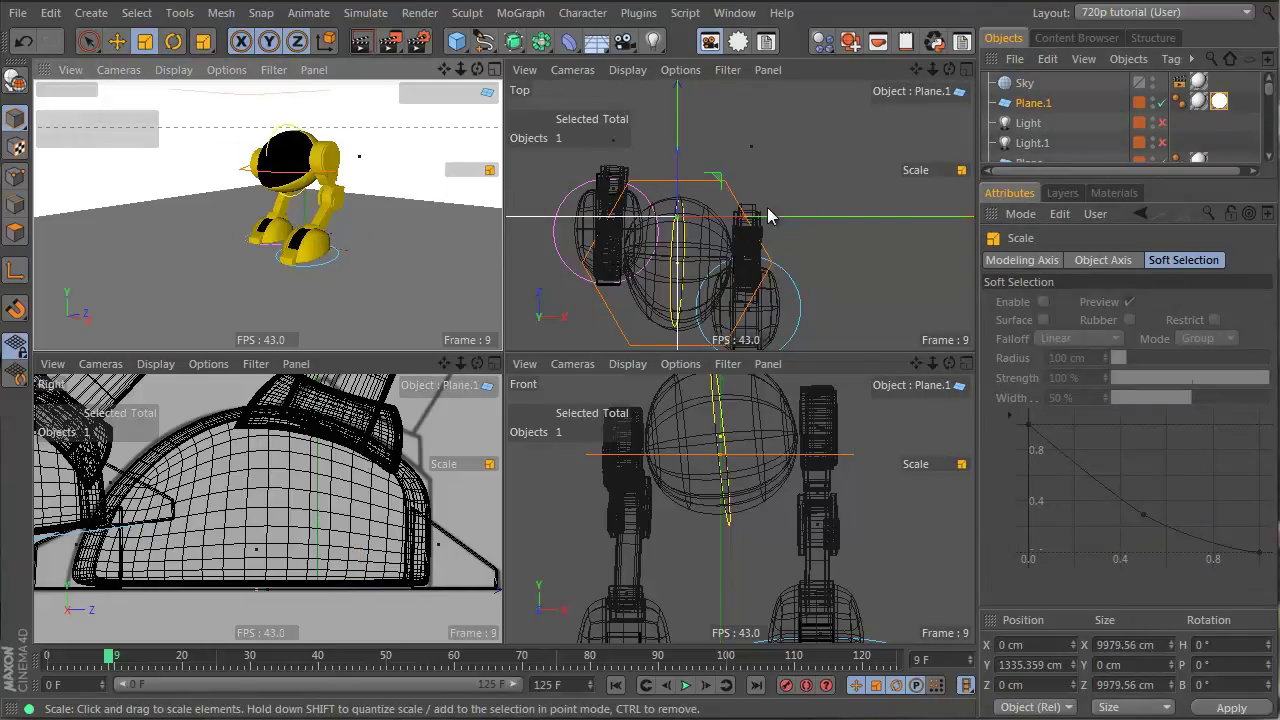
pyautogui.scroll(-8, 768, 215)
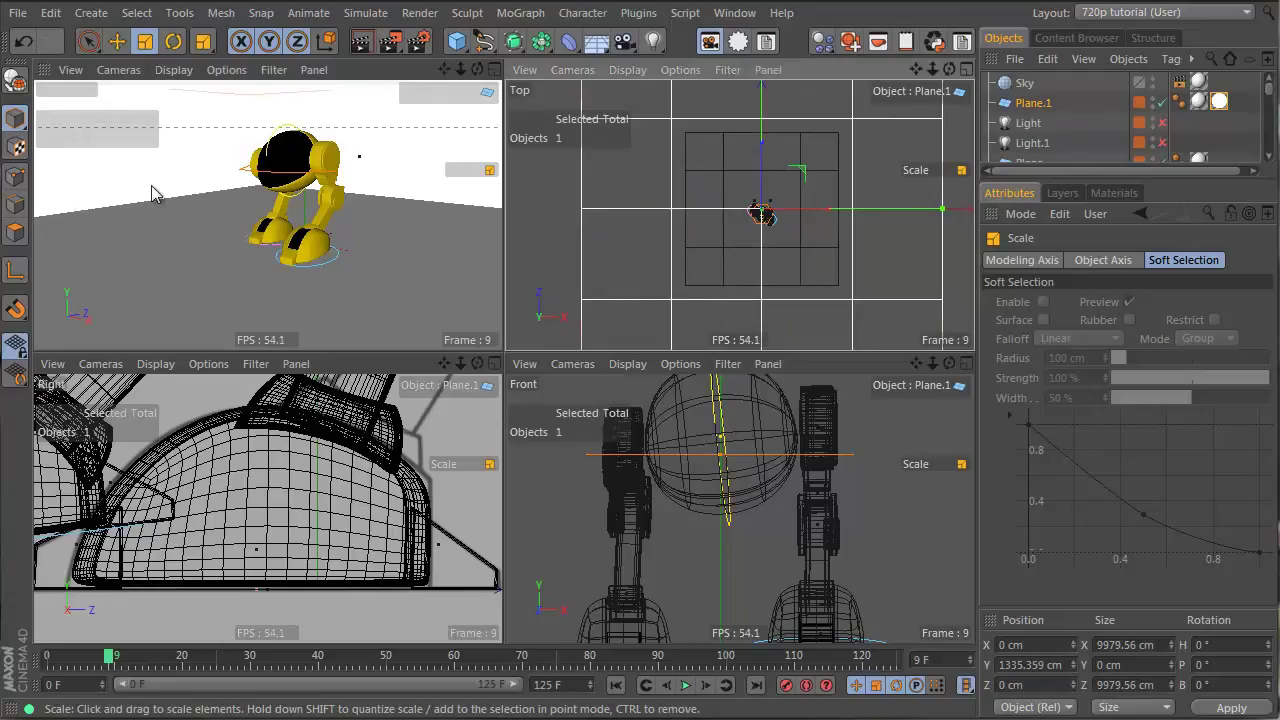
pyautogui.keyDown('alt'); pyautogui.moveTo(332, 229); pyautogui.dragTo(320, 232); pyautogui.keyUp('alt')
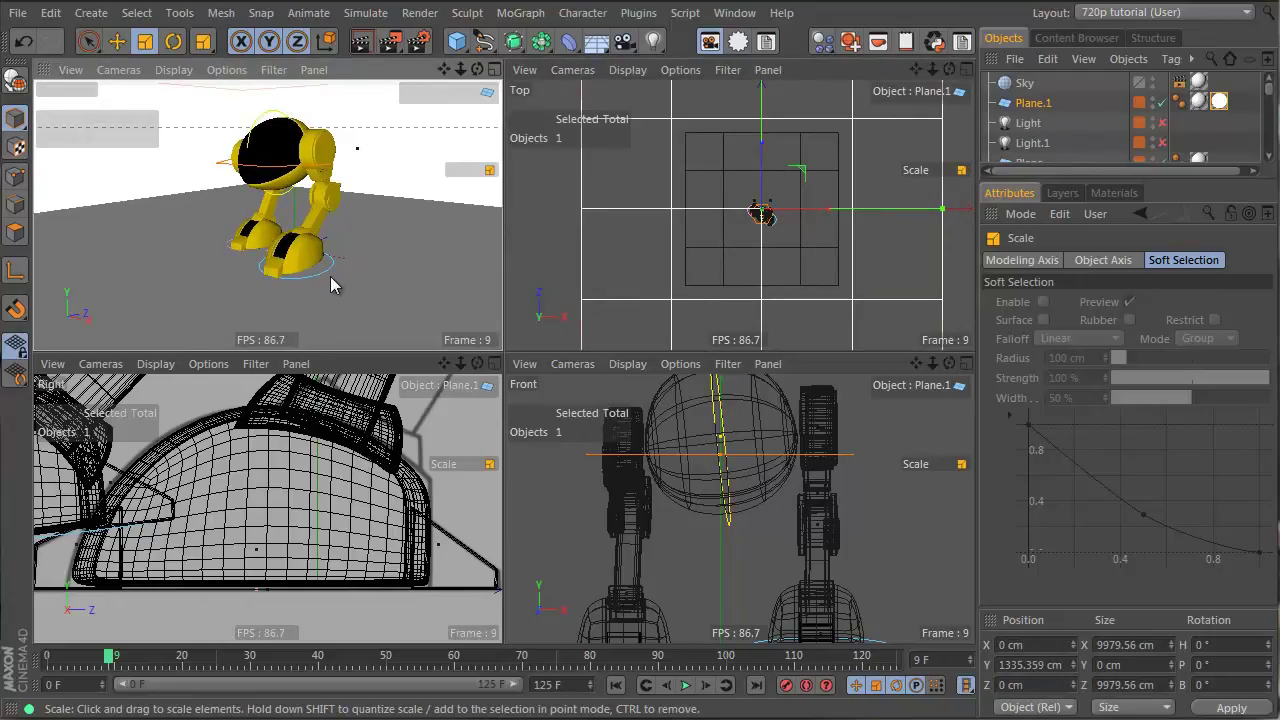
pyautogui.scroll(-6, 785, 476)
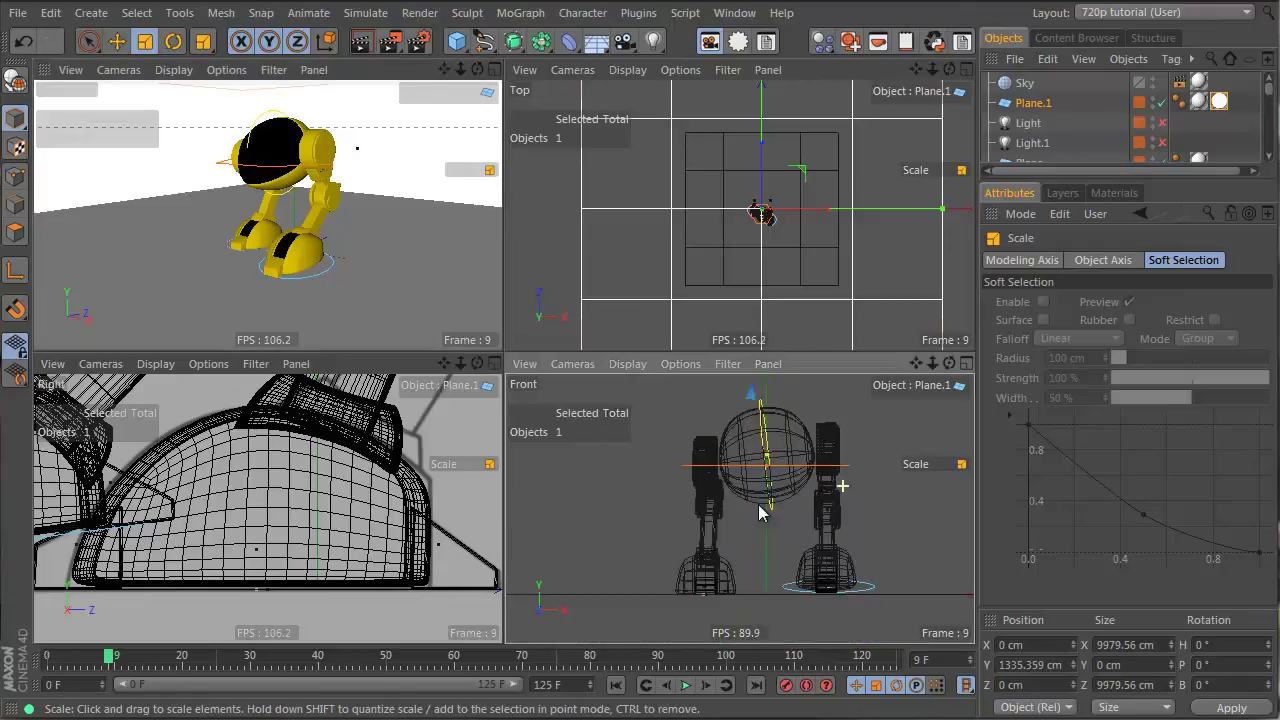
# - Duplicate Plane.1 to about X 1400 cm, Y 600 cm beside the robot, and rotate the copy to a 90° bank
pyautogui.keyDown('alt'); pyautogui.moveTo(790, 482); pyautogui.dragTo(675, 492, button='middle'); pyautogui.keyUp('alt')
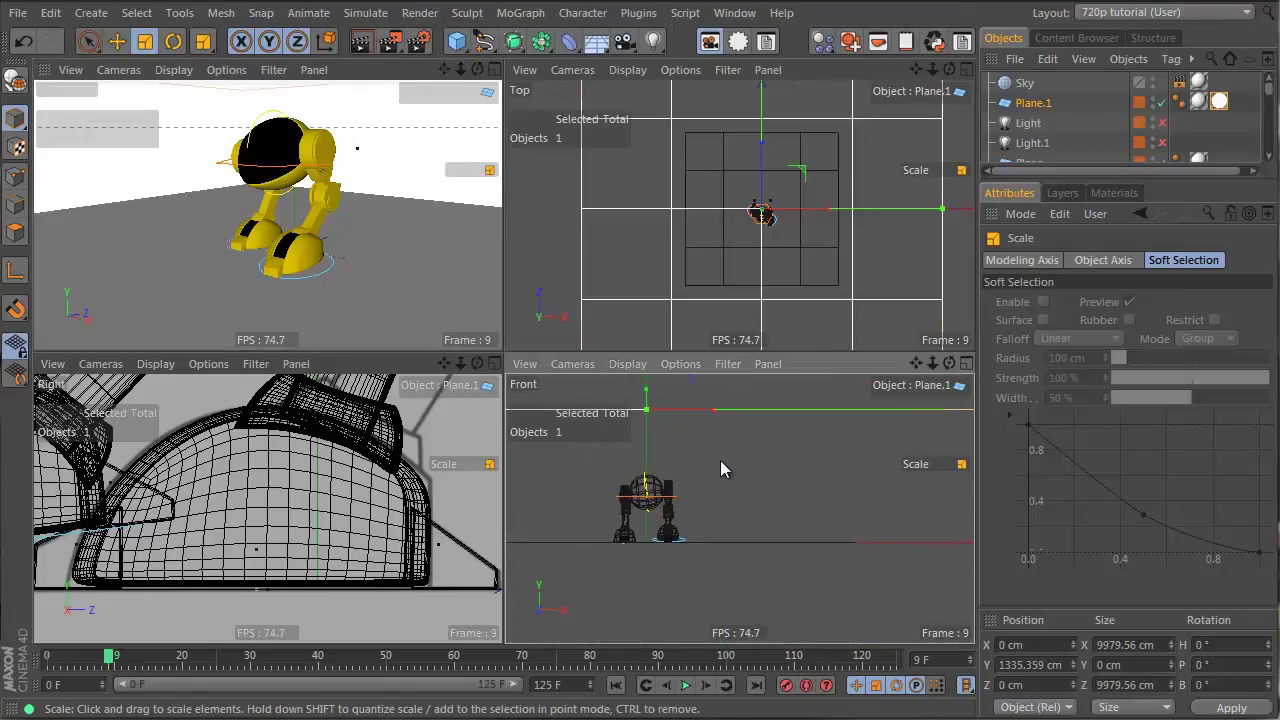
pyautogui.press('e')
pyautogui.keyDown('ctrl'); pyautogui.moveTo(664, 432); pyautogui.dragTo(812, 513); pyautogui.keyUp('ctrl')
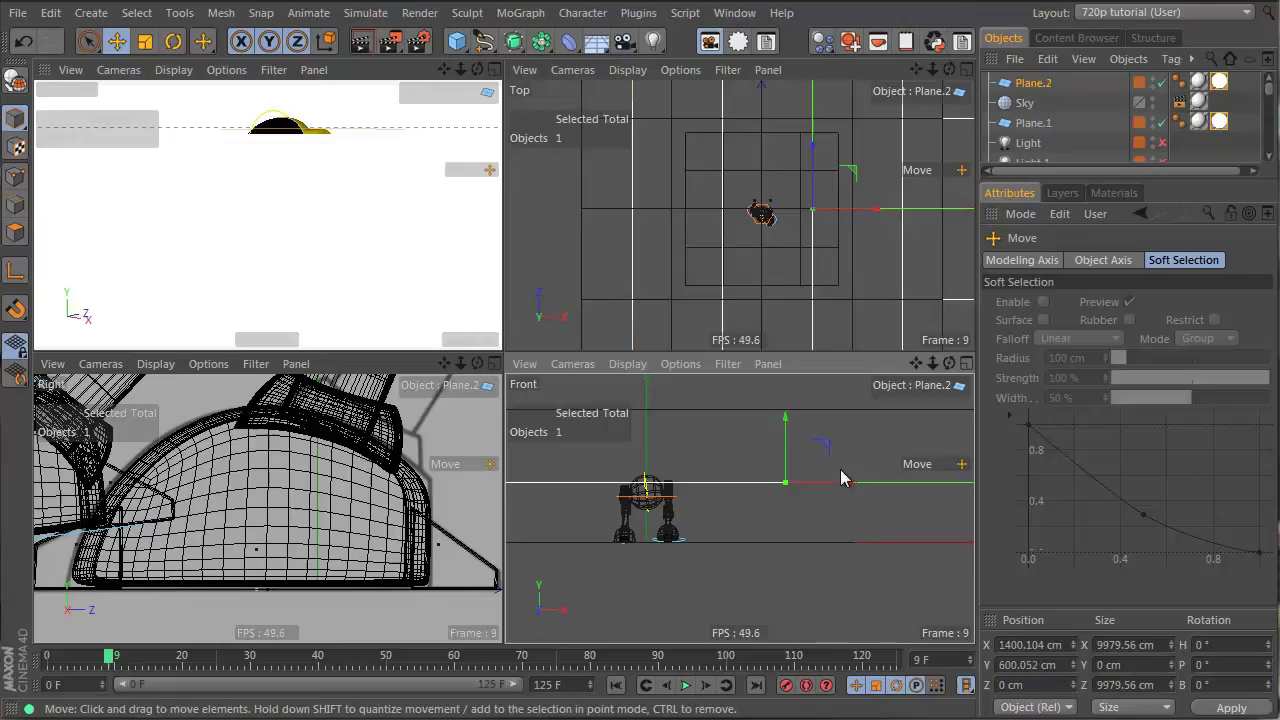
pyautogui.press('r')
pyautogui.moveTo(877, 437); pyautogui.dragTo(831, 546)
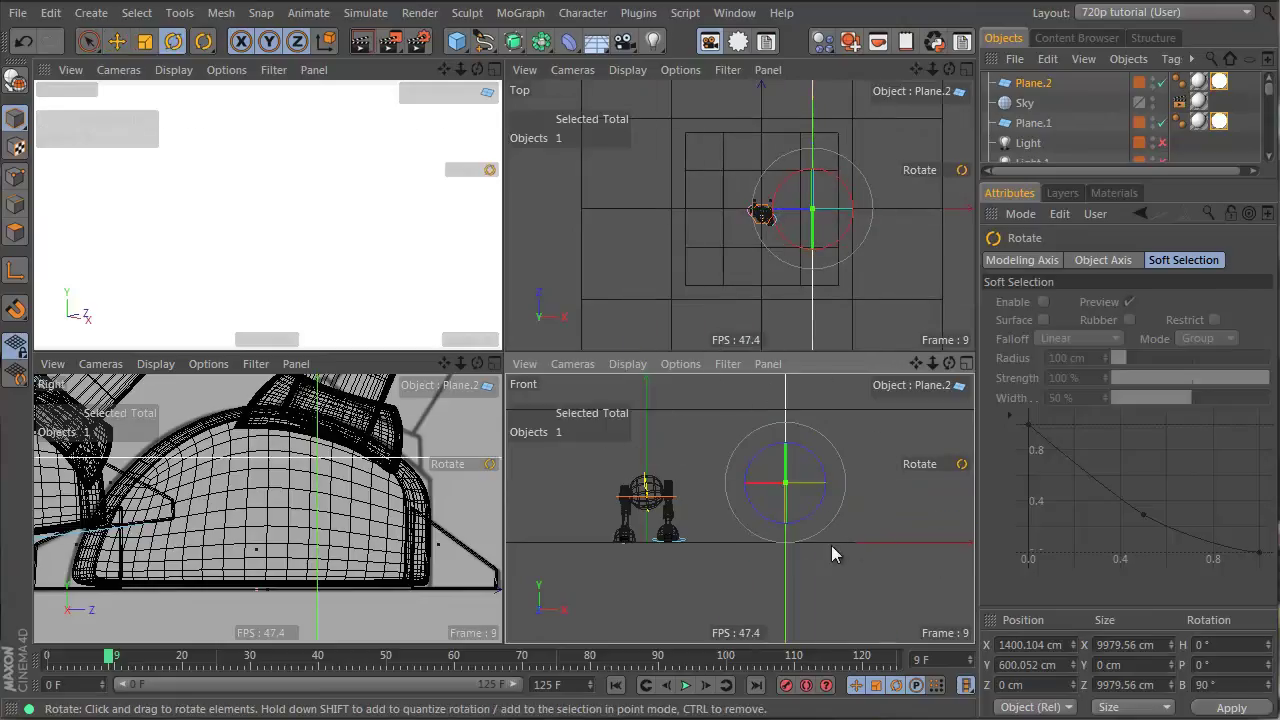
# - Shrink the upright Plane.2 to a long strip with a width of about 1011 cm
pyautogui.keyDown('alt'); pyautogui.moveTo(266, 477); pyautogui.dragTo(118, 489, button='right'); pyautogui.keyUp('alt')
pyautogui.click(284, 484)
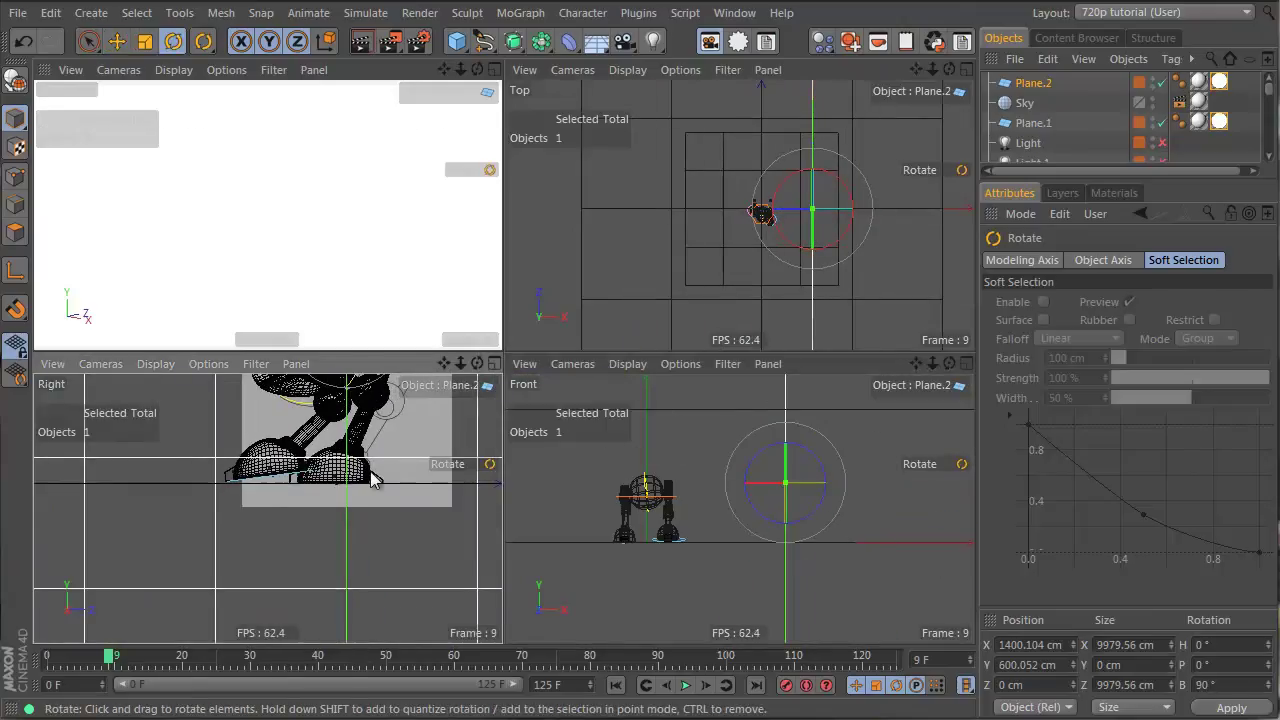
pyautogui.keyDown('alt'); pyautogui.moveTo(323, 494); pyautogui.dragTo(40, 558, button='right'); pyautogui.keyUp('alt')
pyautogui.press('Escape')
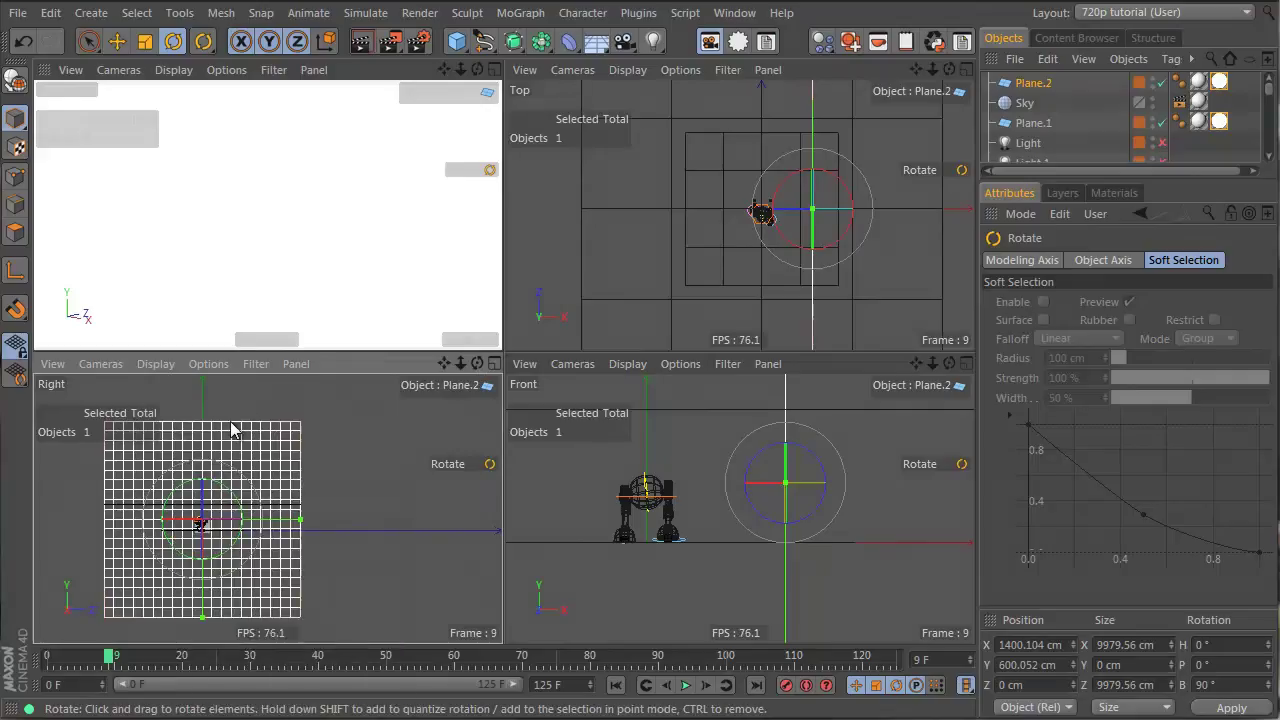
pyautogui.moveTo(200, 614); pyautogui.dragTo(204, 538)
# - Tilt Plane.2 to a bank of about 64° and move it to about X 1340 cm, Y 872 cm
pyautogui.click(862, 502)
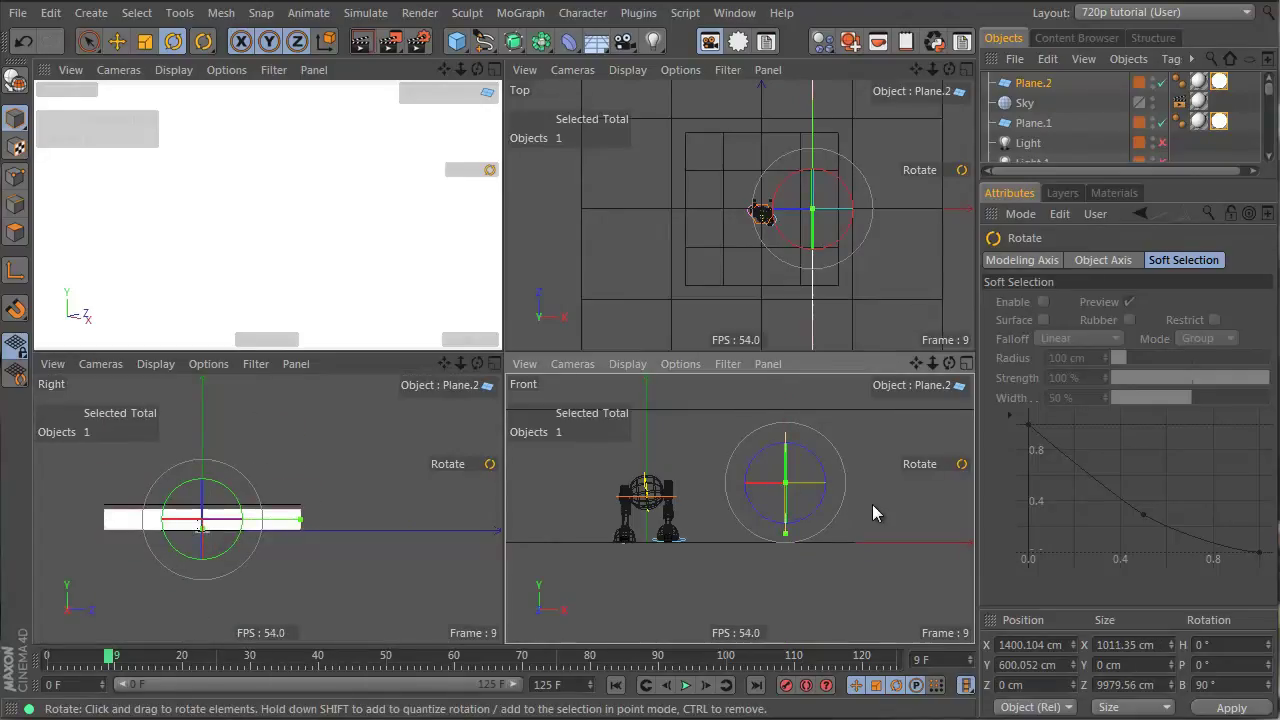
pyautogui.moveTo(872, 504); pyautogui.dragTo(864, 466)
pyautogui.press('e')
pyautogui.moveTo(868, 541); pyautogui.dragTo(866, 522)
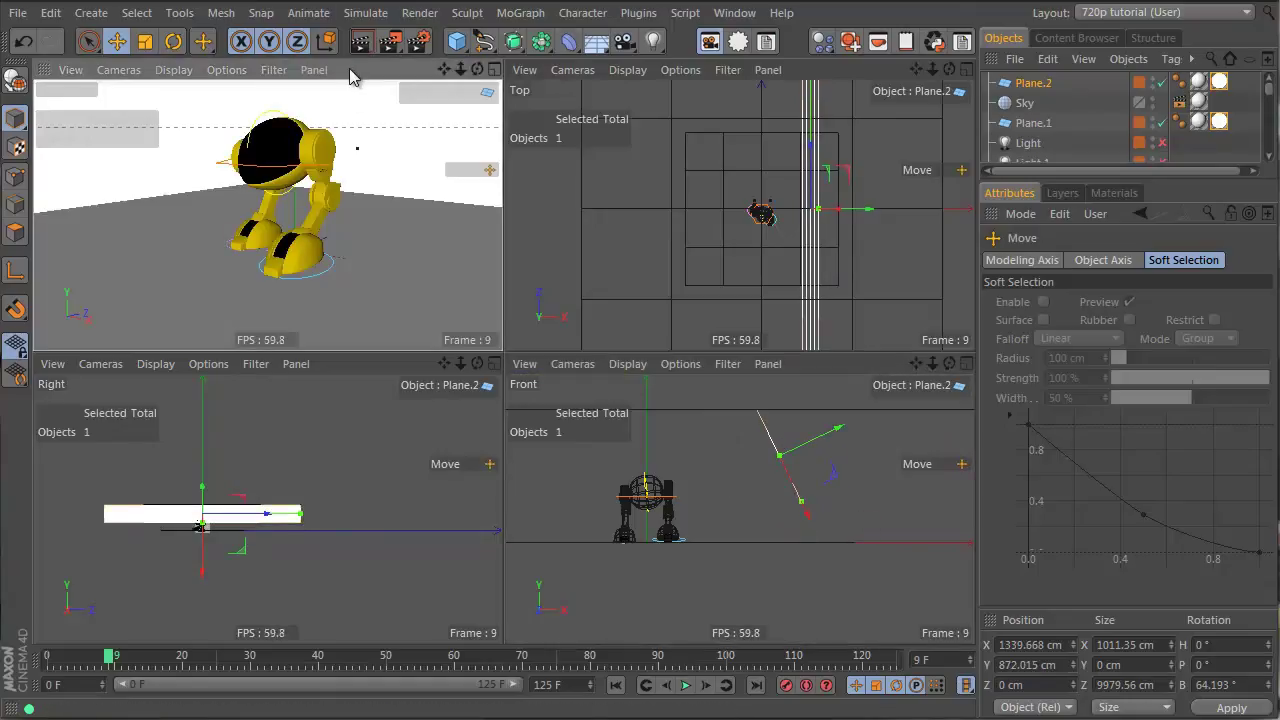
# - Add a camera matching the current perspective and look through it
pyautogui.click(624, 42)
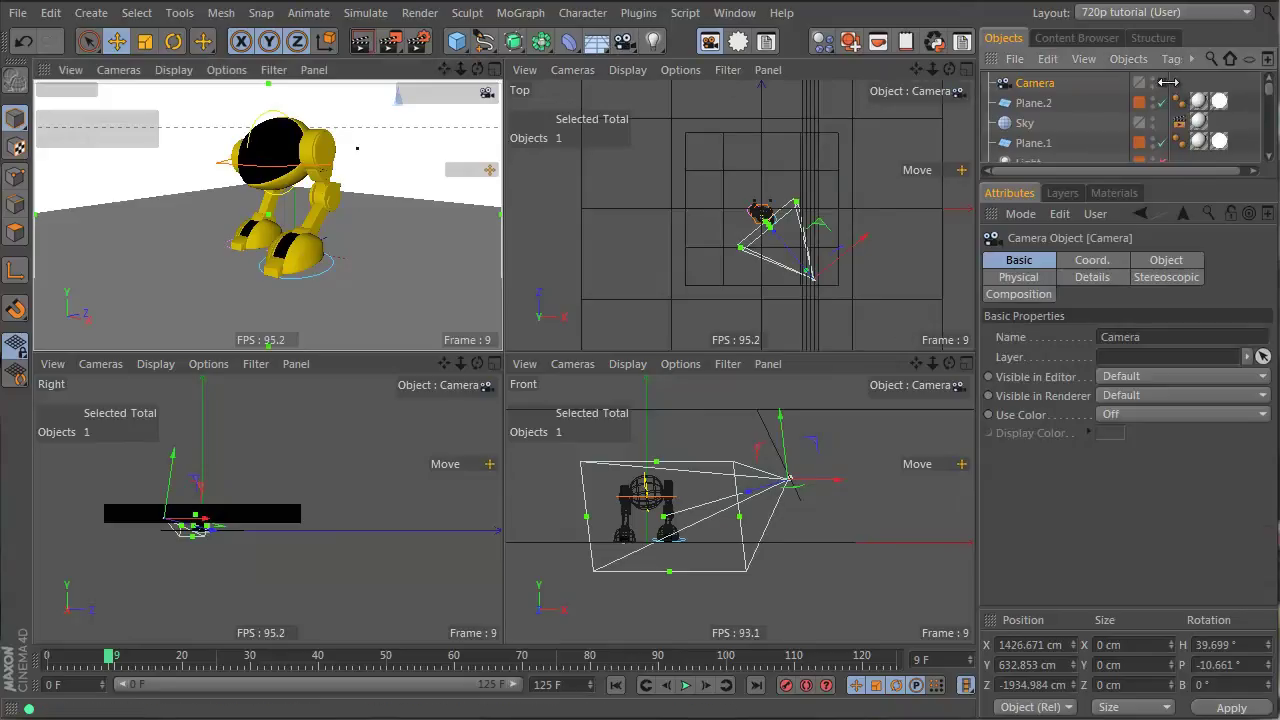
pyautogui.scroll(5, 280, 500)
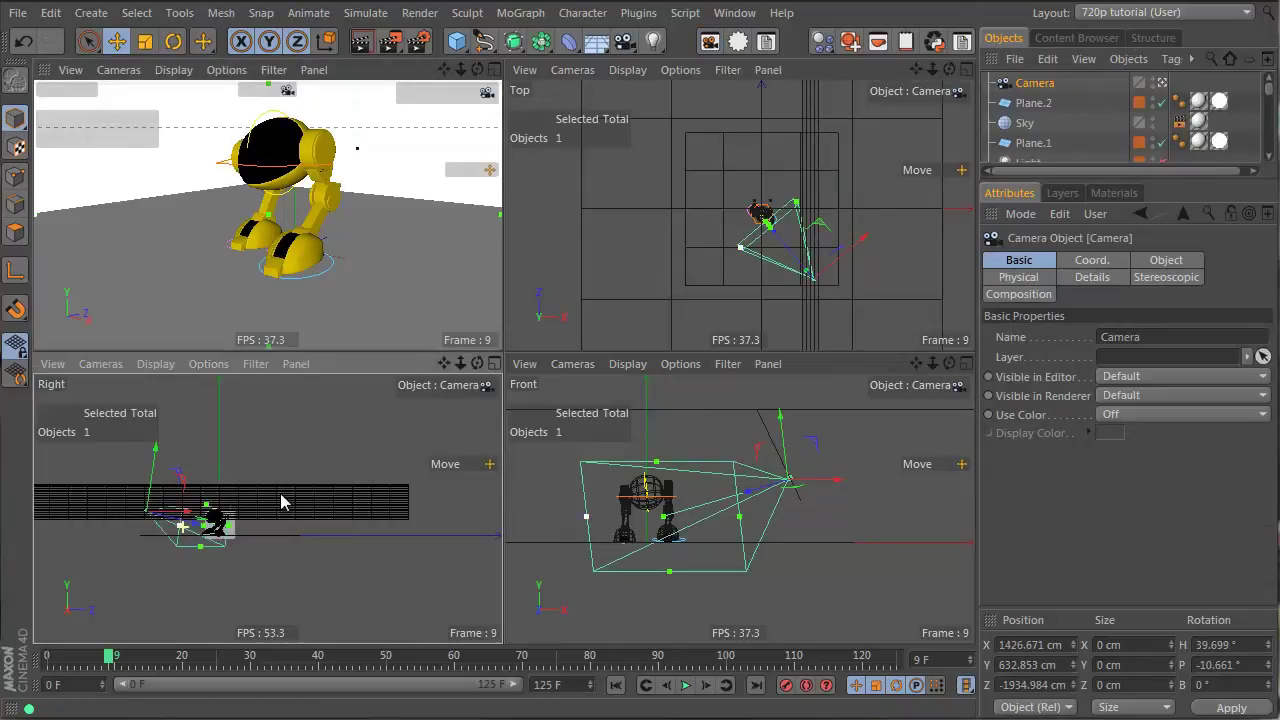
pyautogui.rightClick(301, 488)
# - Set both the width segments and height segments of Plane.2 to 1
pyautogui.click(1041, 104)
pyautogui.click(1039, 102)
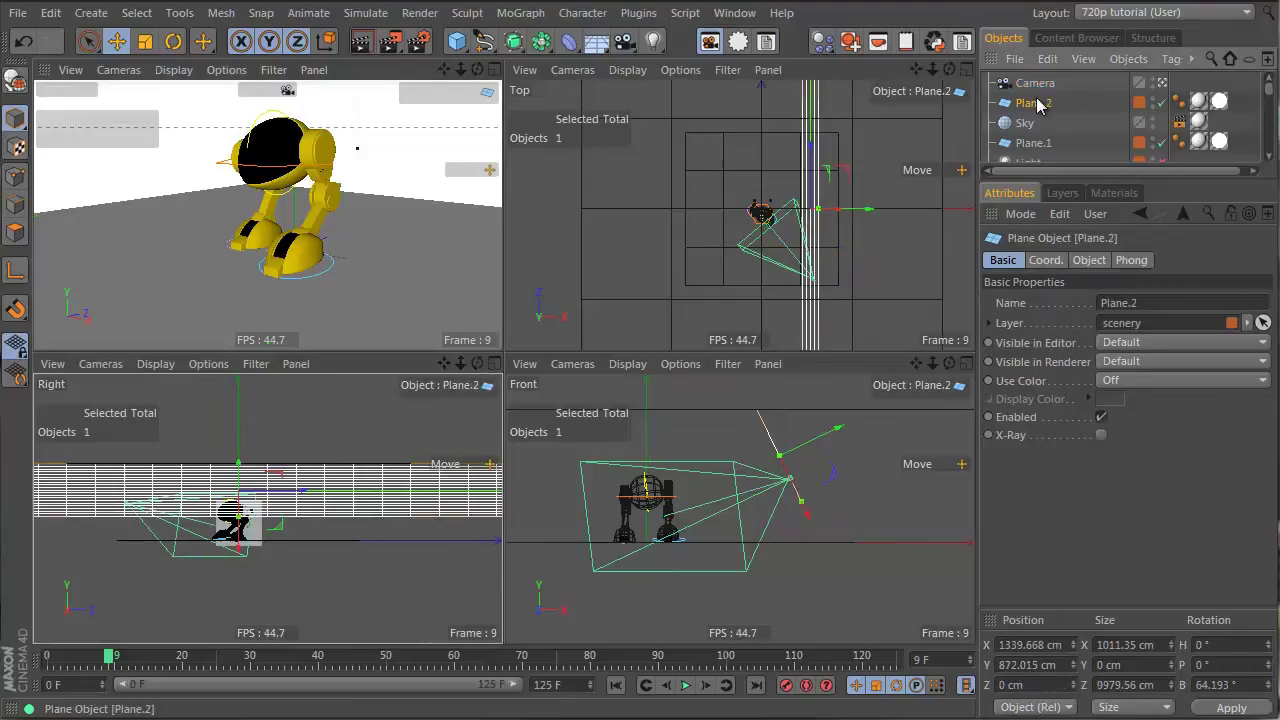
pyautogui.click(1045, 260)
pyautogui.click(1076, 262)
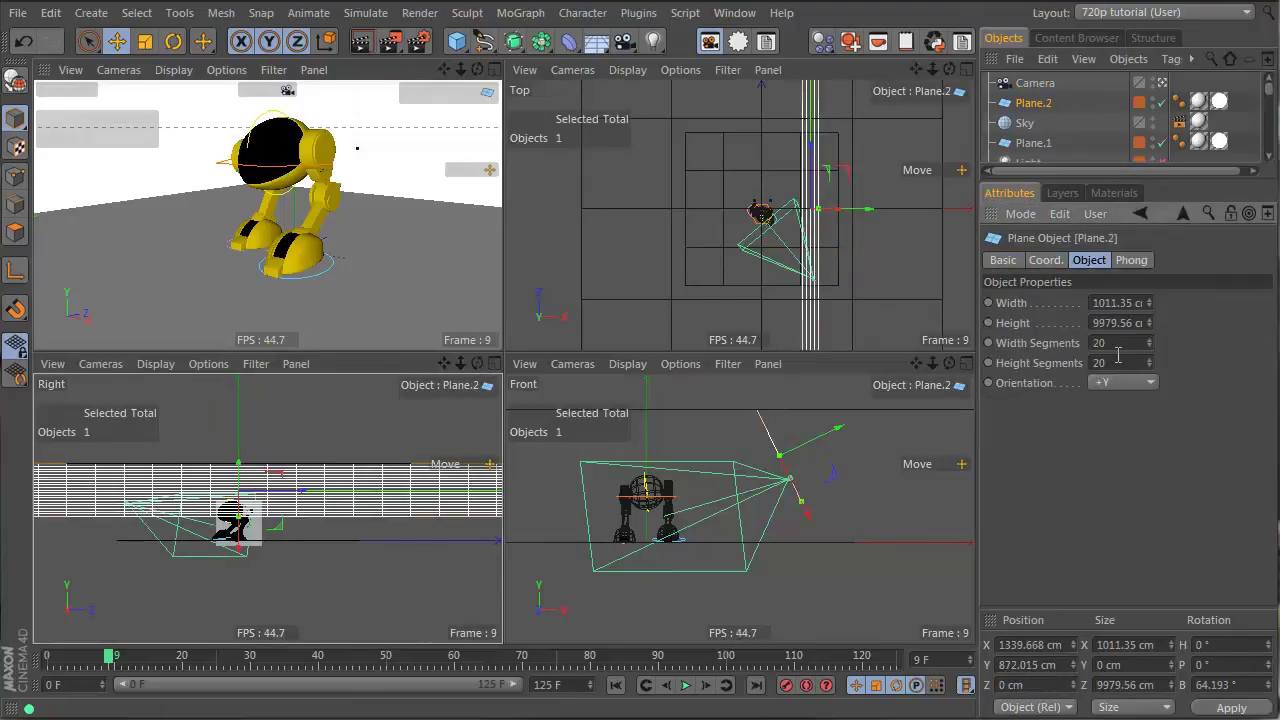
pyautogui.write('1')
pyautogui.press('Tab')
pyautogui.write('1')
pyautogui.press('Return')
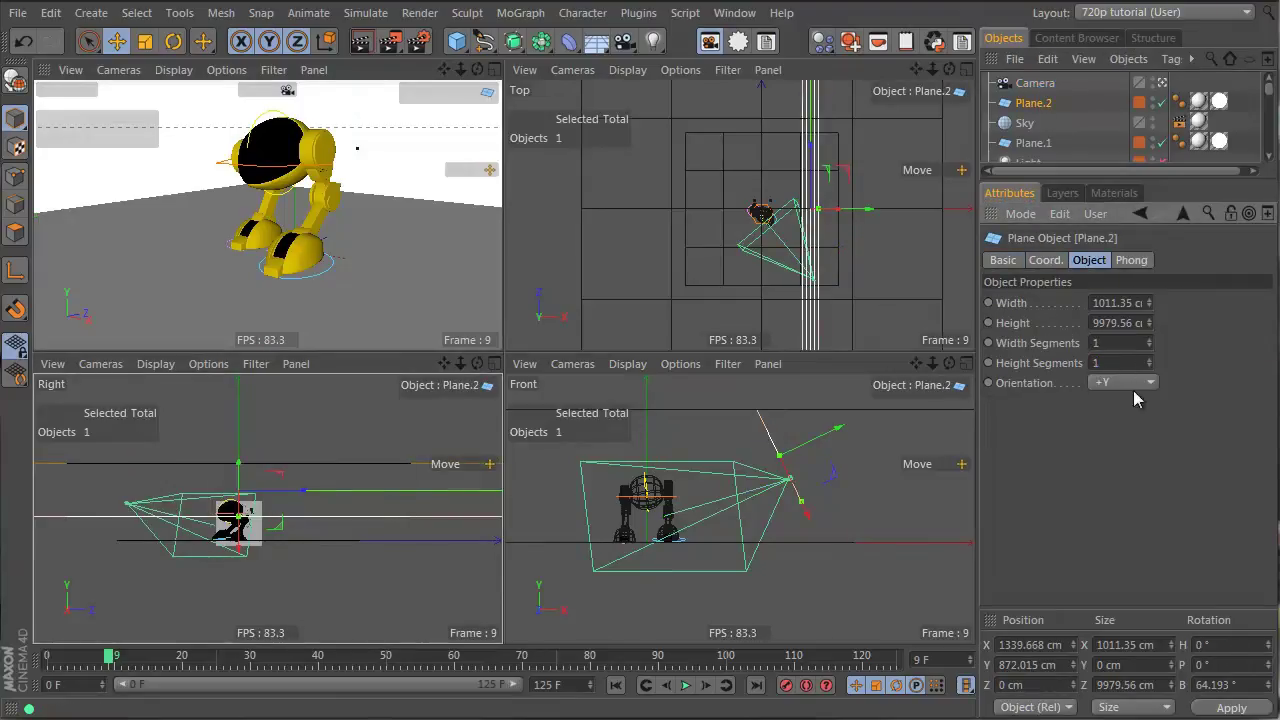
# - Render the camera view with both luminous planes lighting the robot
pyautogui.click(1066, 100)
pyautogui.click(1022, 105)
pyautogui.click(1022, 106)
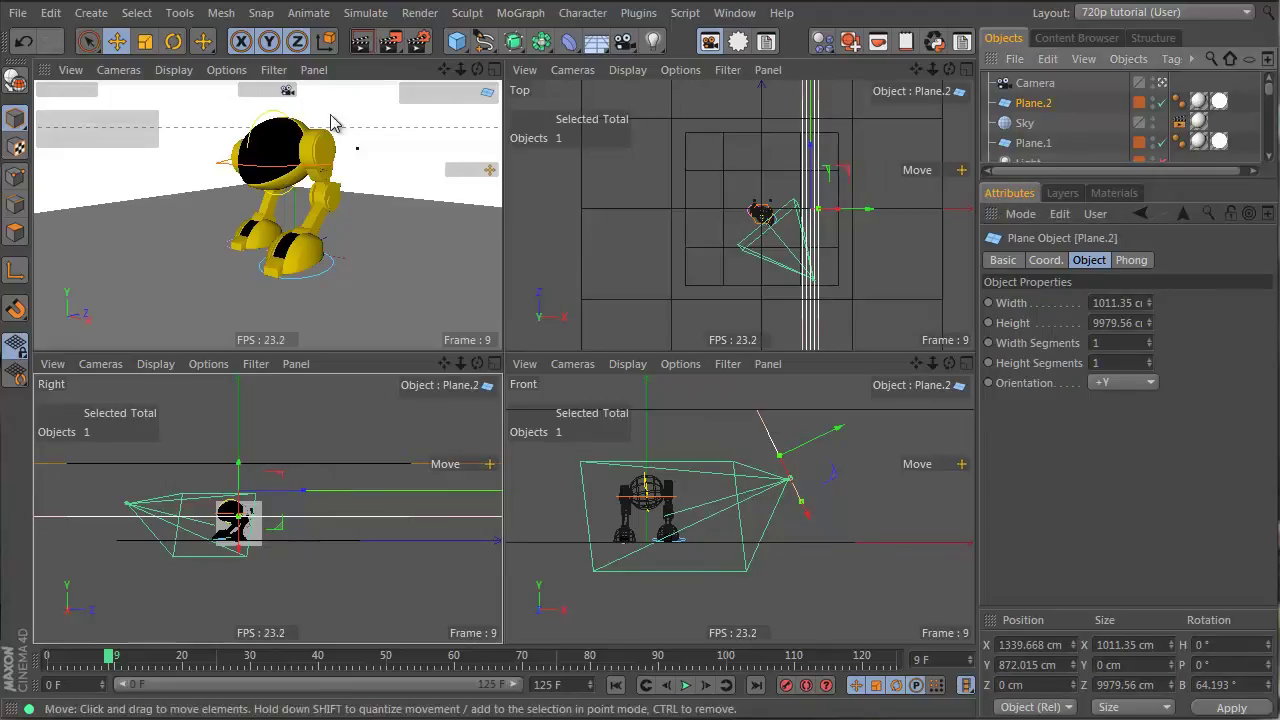
pyautogui.click(361, 41)
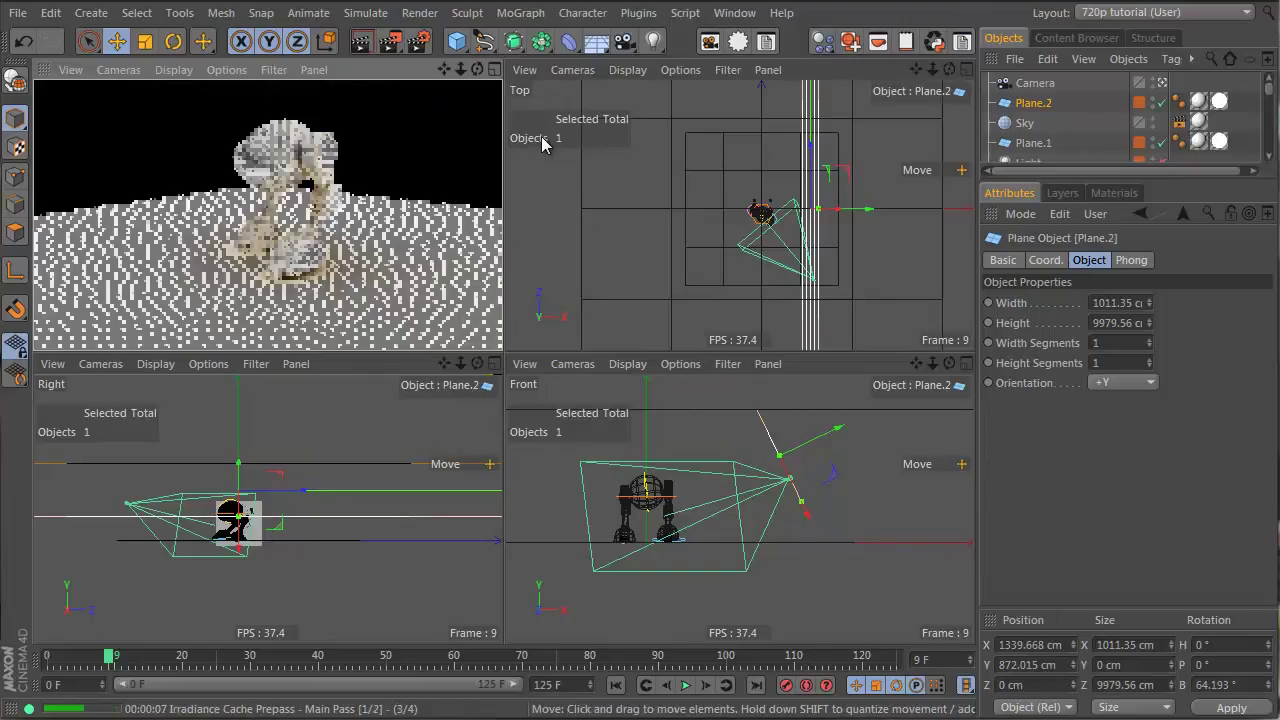
pyautogui.press('Escape')
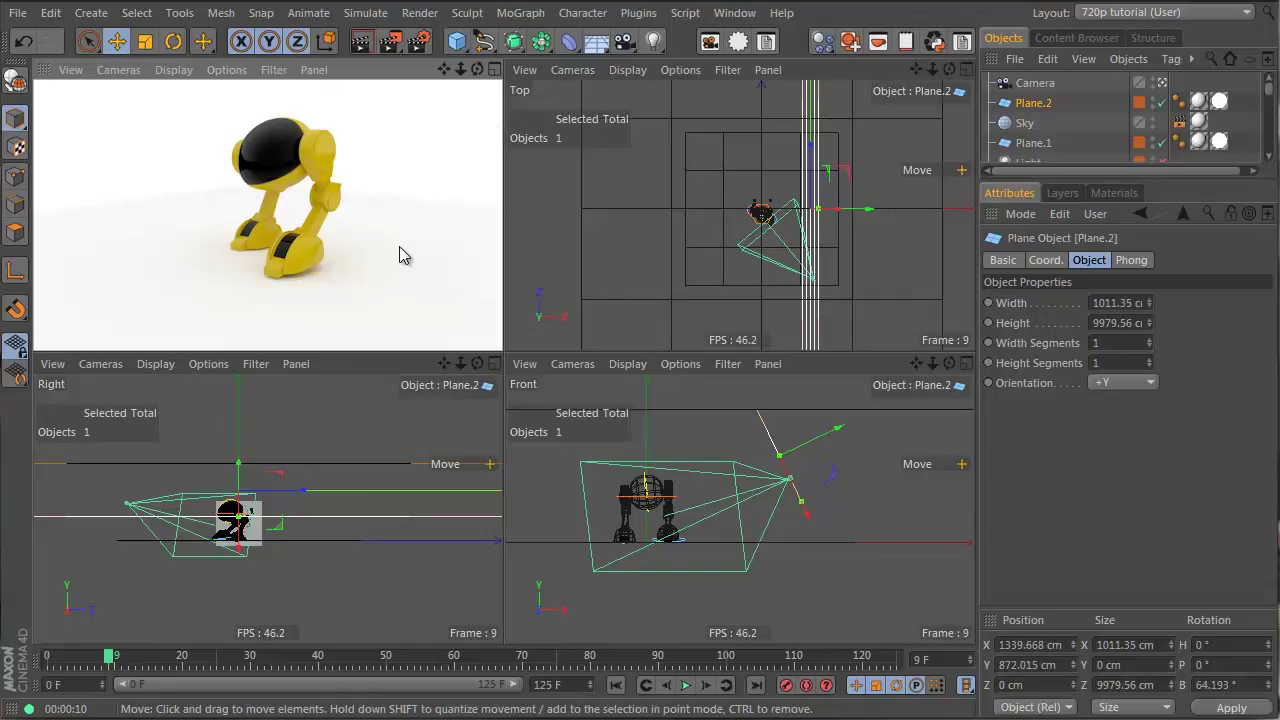
# - Undo adding a new light, collapse Leg1 in the object hierarchy, and enable the existing Light object
pyautogui.click(658, 41)
pyautogui.hotkey('ctrl', 'z')
pyautogui.scroll(-3, 1100, 130)
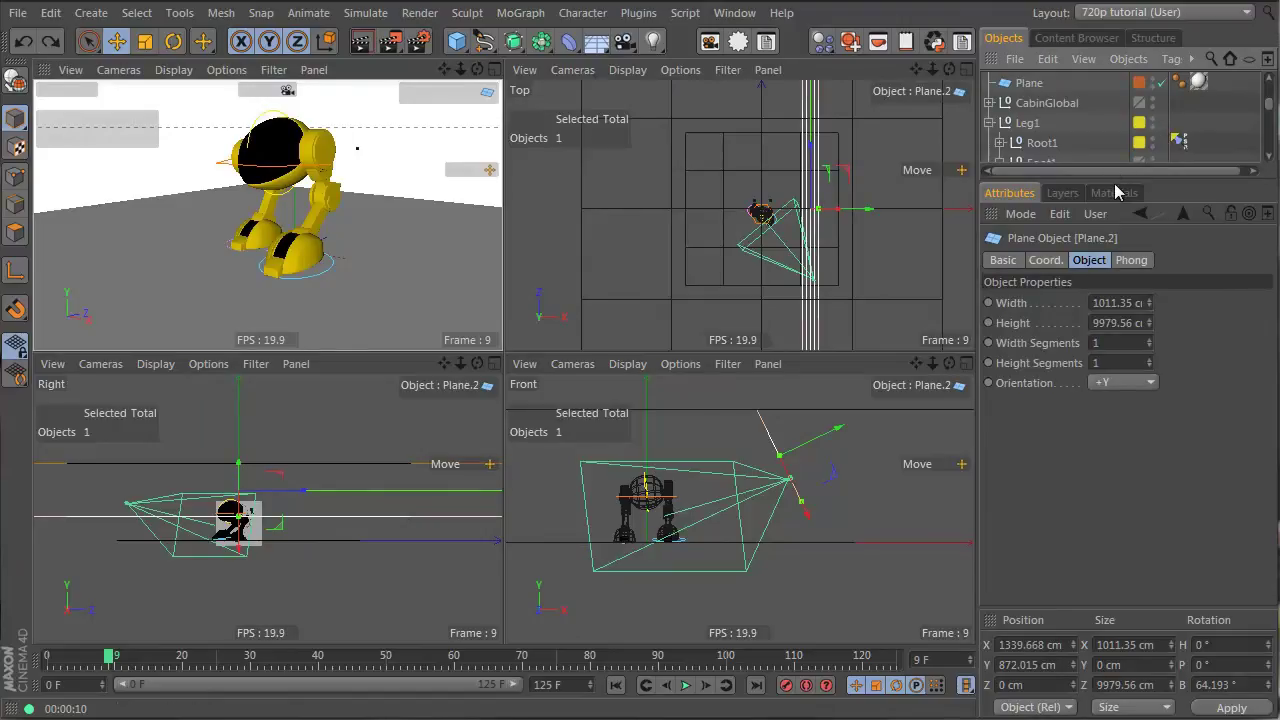
pyautogui.moveTo(1112, 177); pyautogui.dragTo(1112, 490)
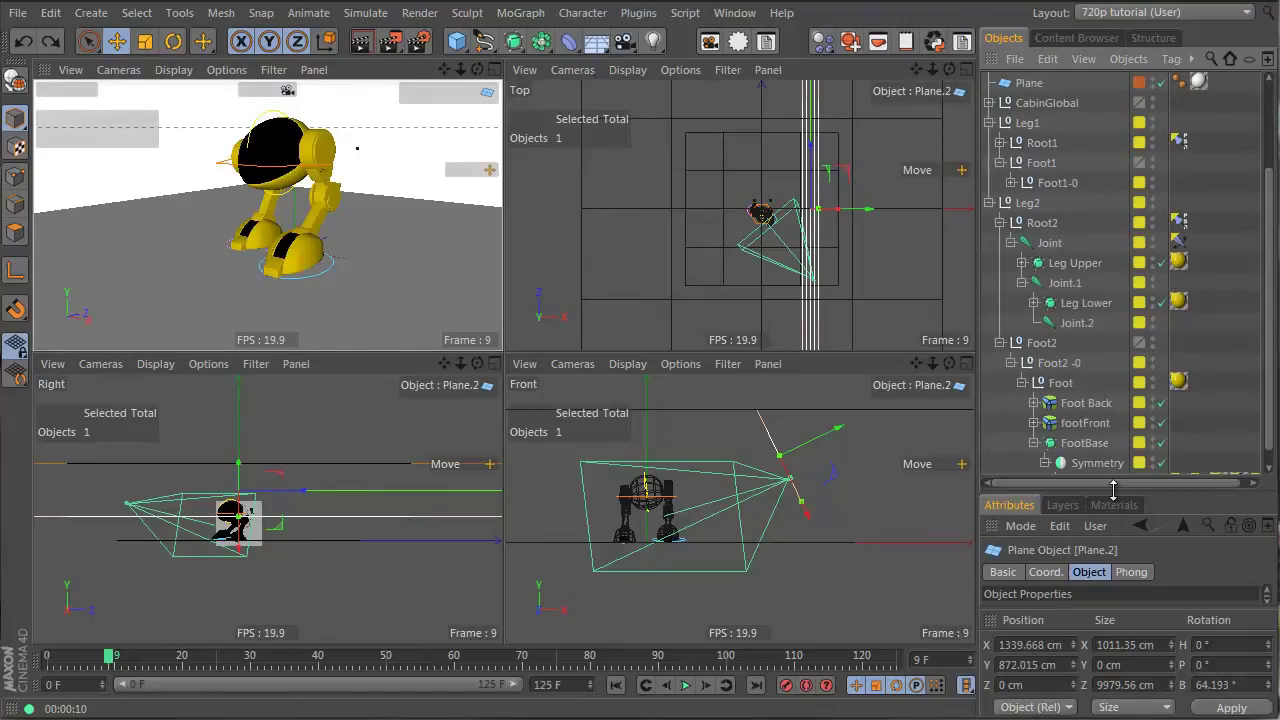
pyautogui.click(990, 123)
pyautogui.click(1032, 86)
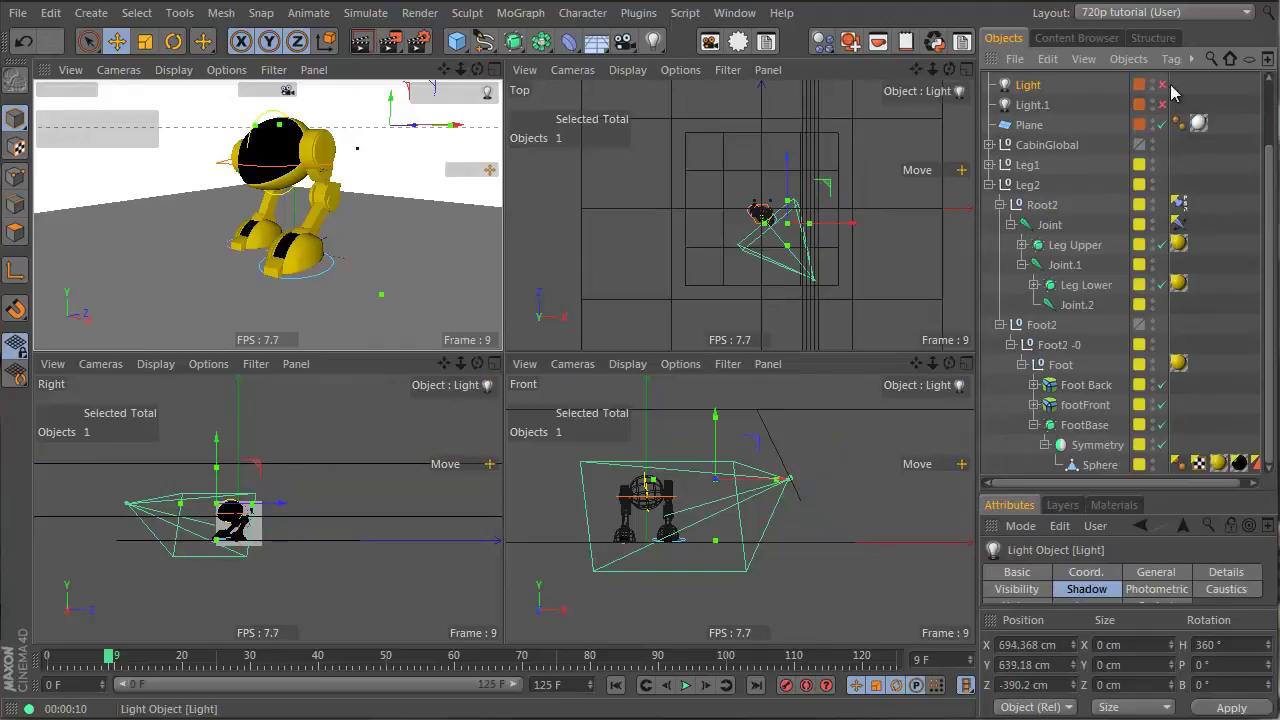
pyautogui.click(1162, 85)
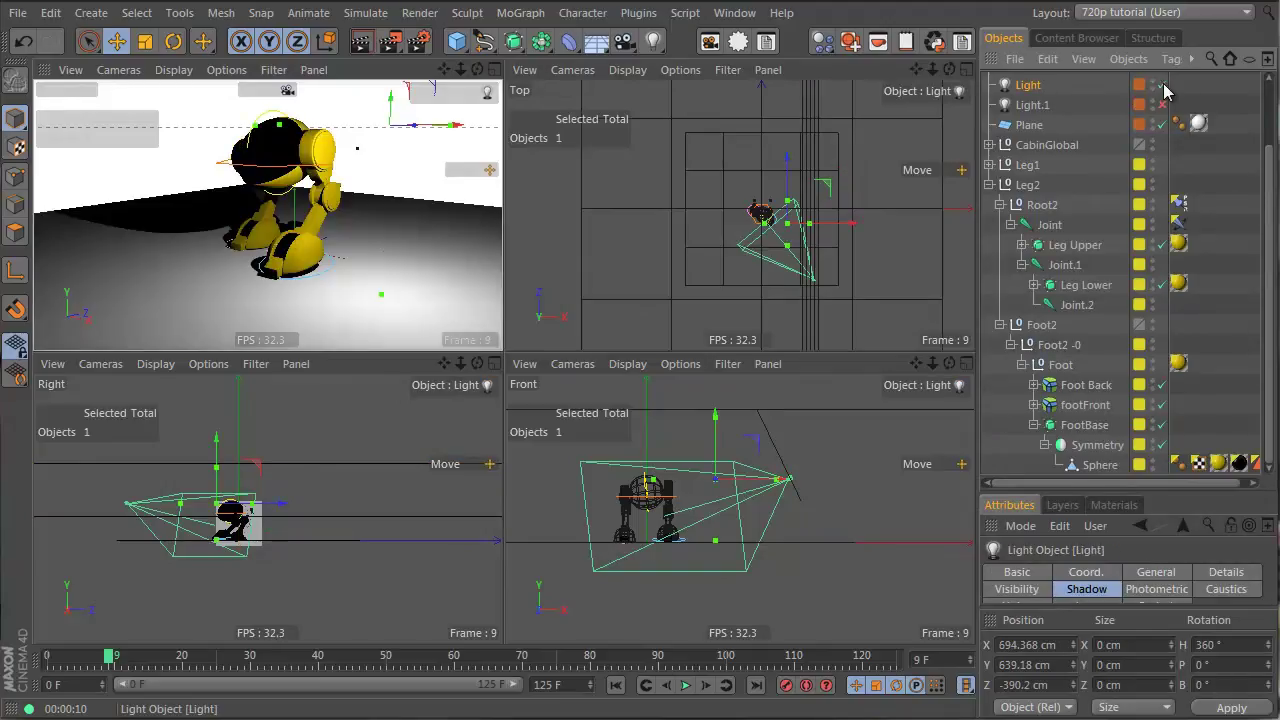
# - Turn on the display of light objects in the viewport filter
pyautogui.click(226, 70)
pyautogui.click(272, 70)
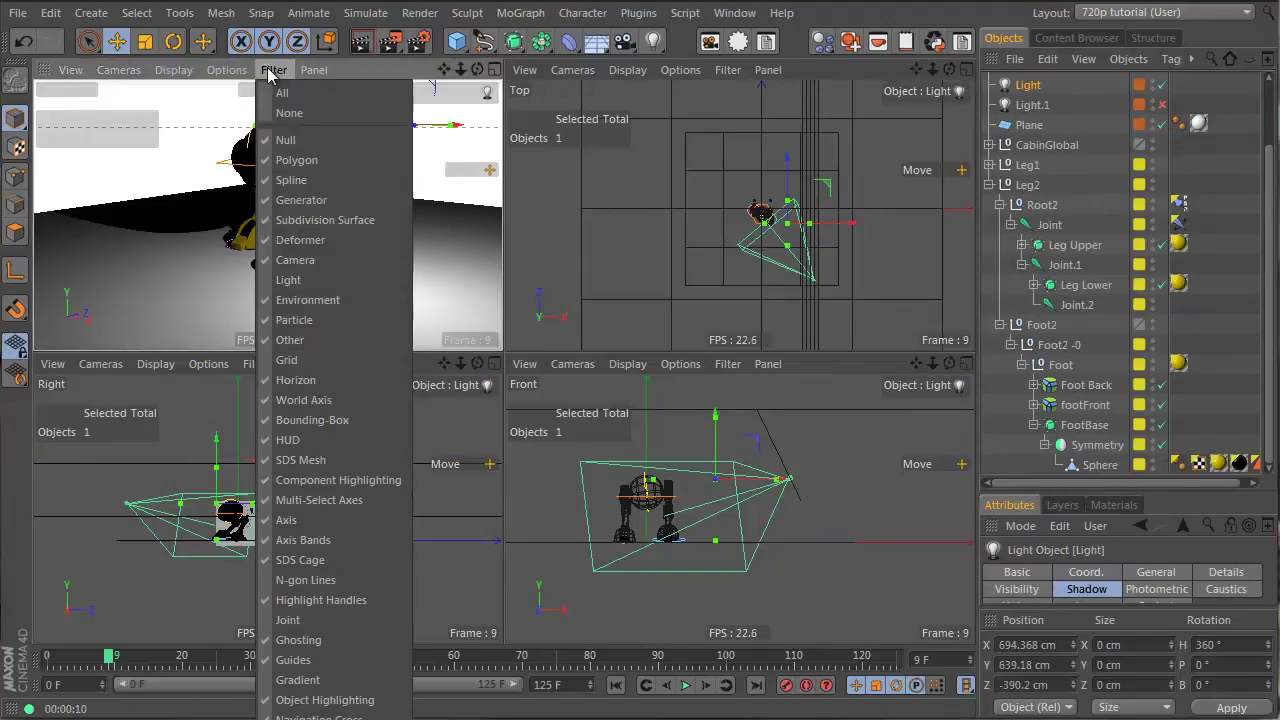
pyautogui.click(318, 280)
# - Move Light to about X 943 cm, Z -805 cm and scale it up to about 183%
pyautogui.click(772, 254)
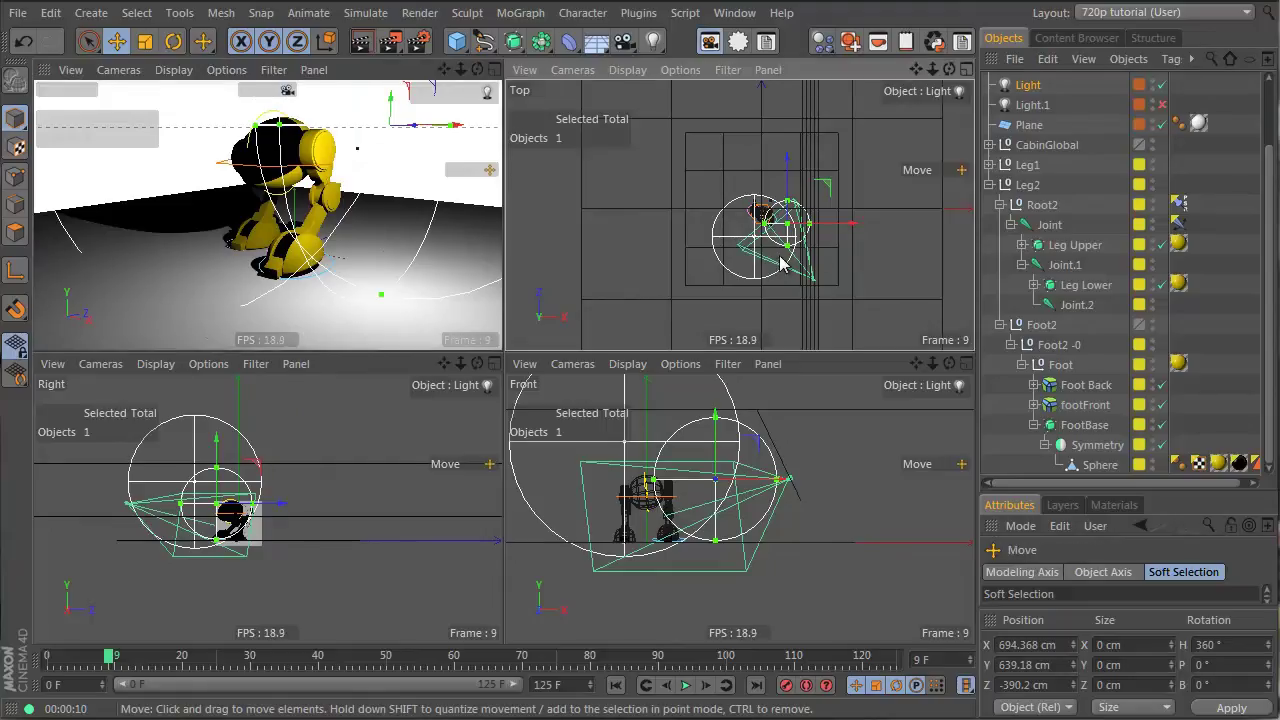
pyautogui.moveTo(784, 261); pyautogui.dragTo(691, 394)
pyautogui.press('t')
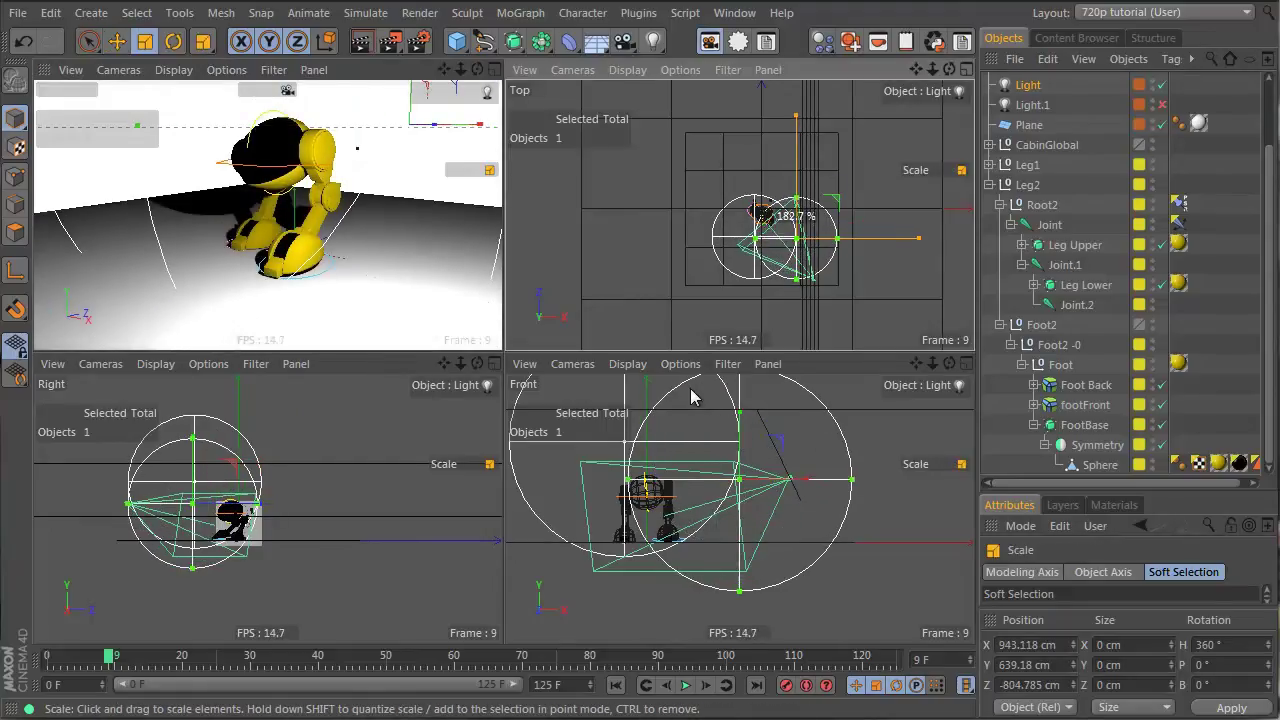
# - Tint Light pale blue with hue 189° and saturation 6%, and render the camera view
pyautogui.click(1030, 85)
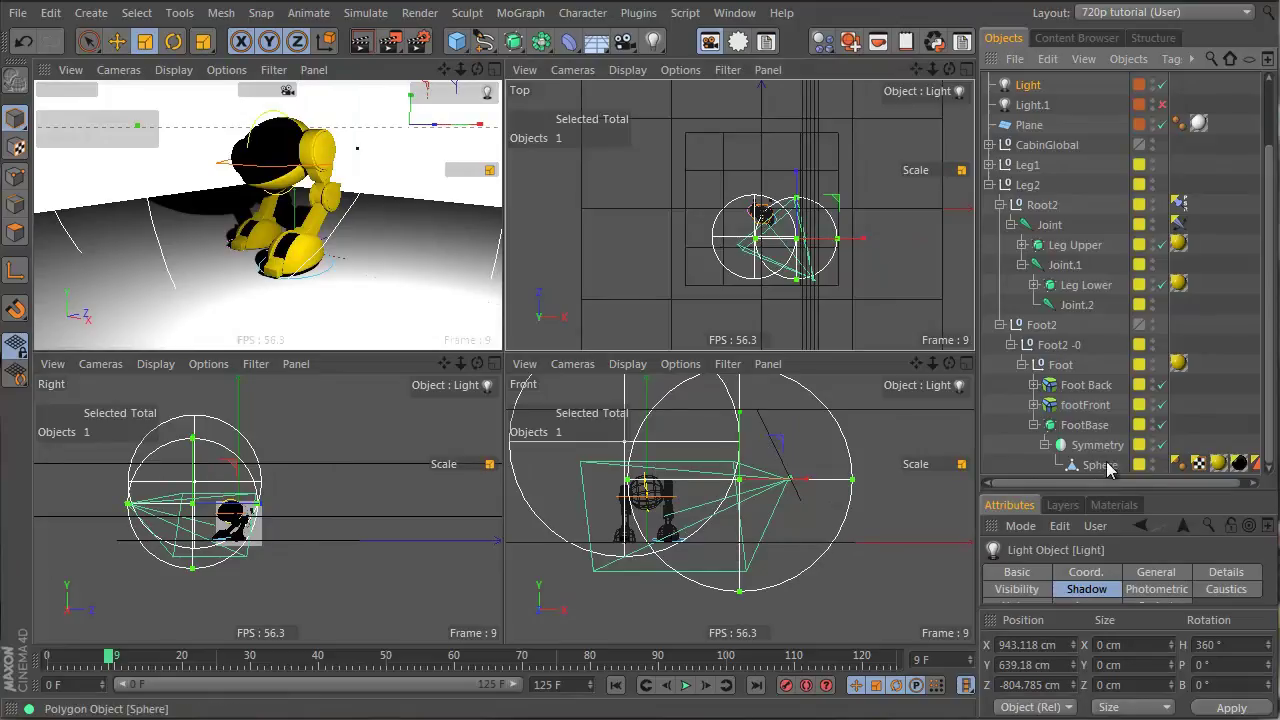
pyautogui.moveTo(1110, 492); pyautogui.dragTo(1100, 333)
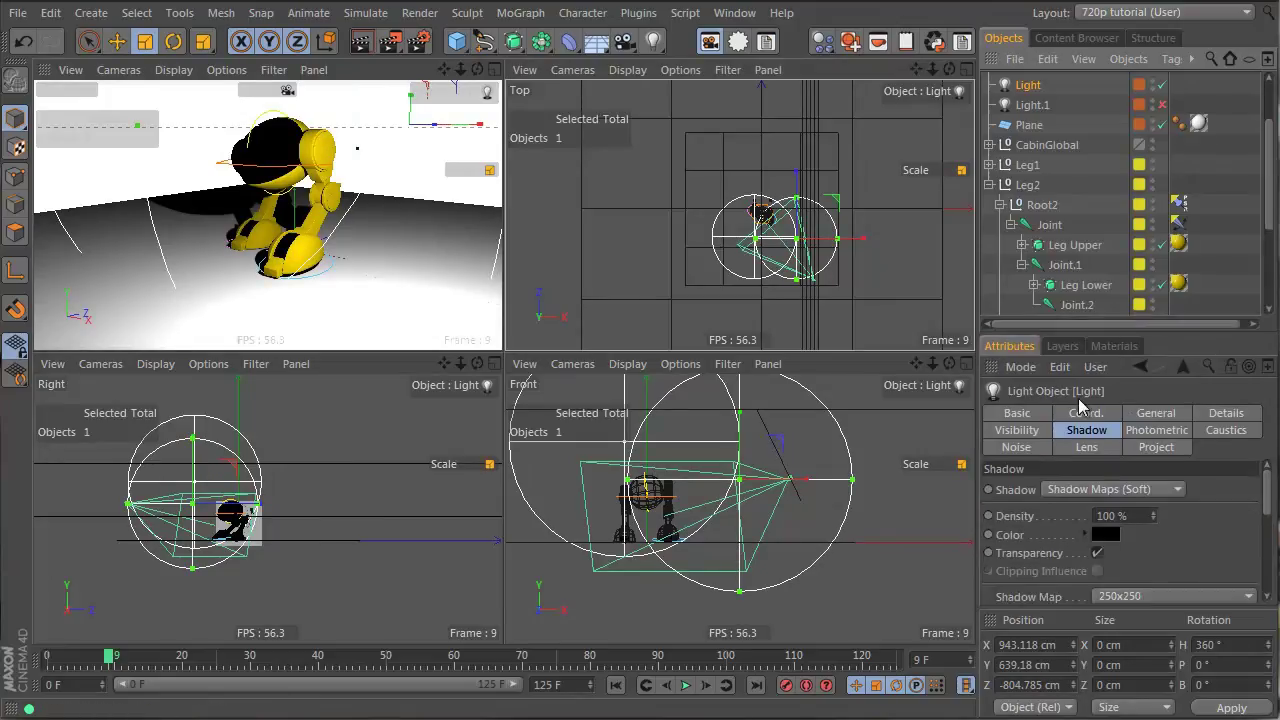
pyautogui.click(1180, 413)
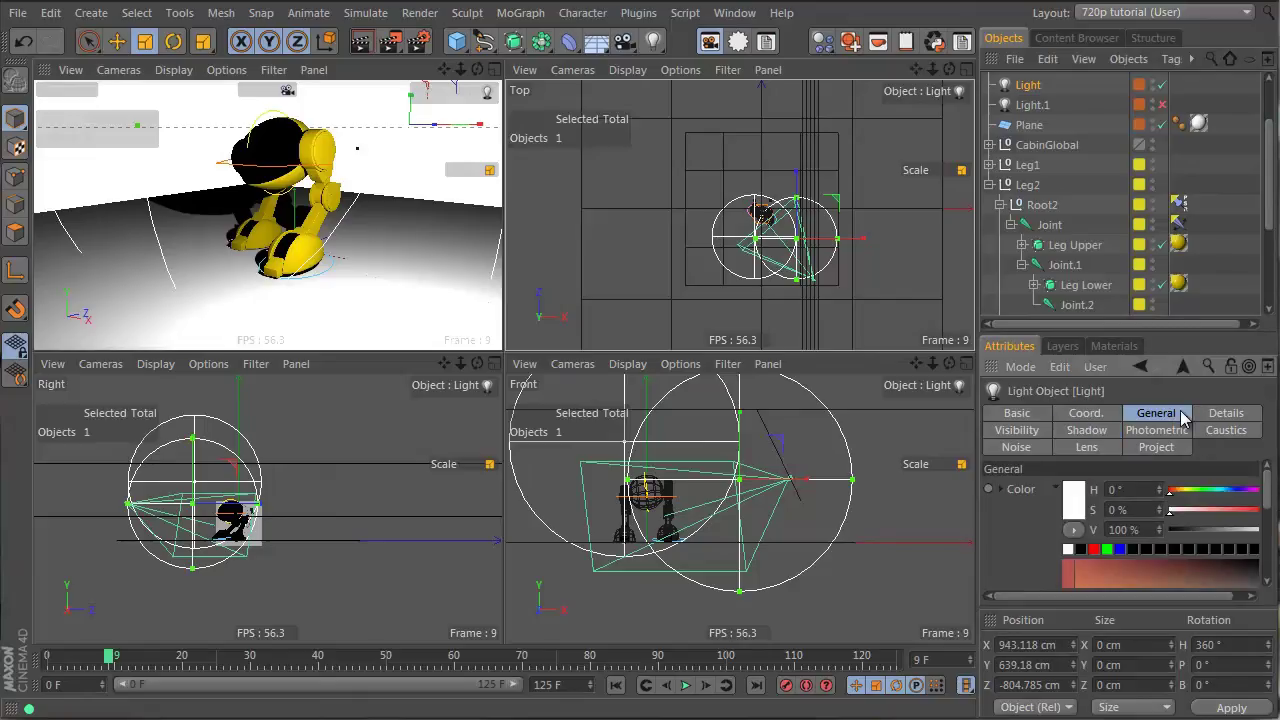
pyautogui.moveTo(1184, 333); pyautogui.dragTo(1184, 244)
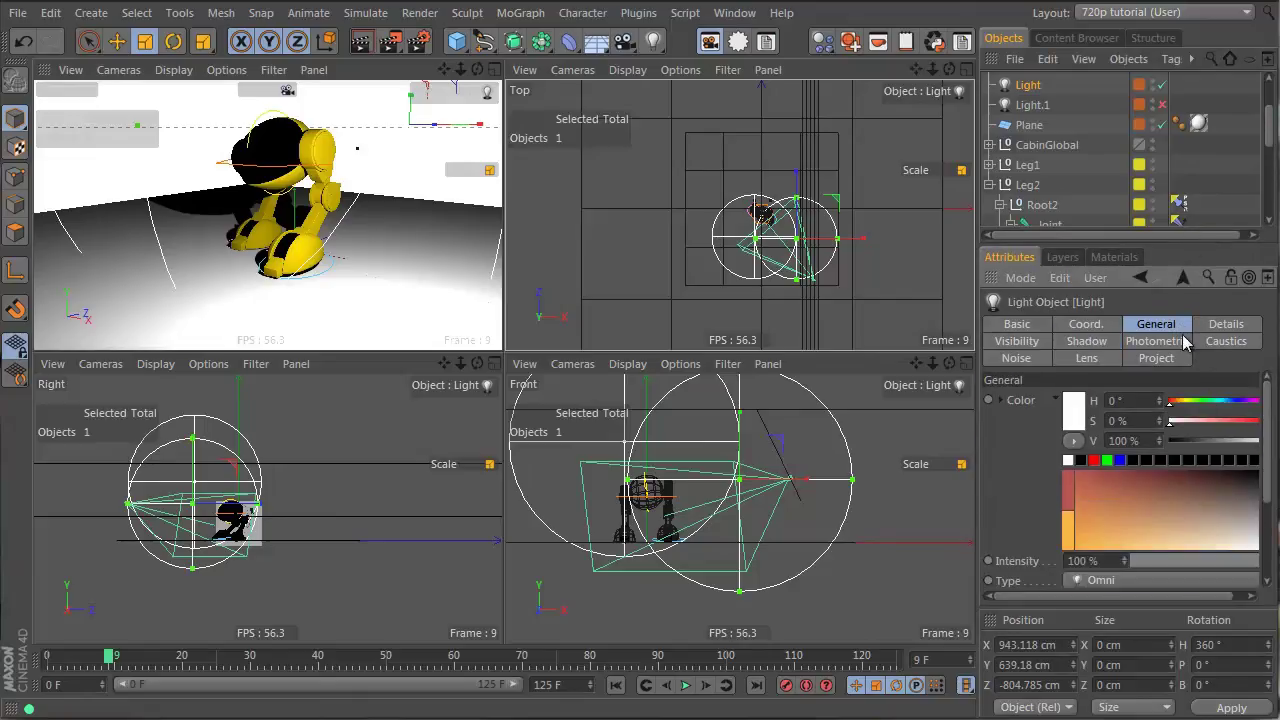
pyautogui.moveTo(1212, 401)
pyautogui.mouseDown()
pyautogui.moveTo(1230, 405)
pyautogui.moveTo(1181, 424)
pyautogui.mouseUp()
pyautogui.click(1173, 423)
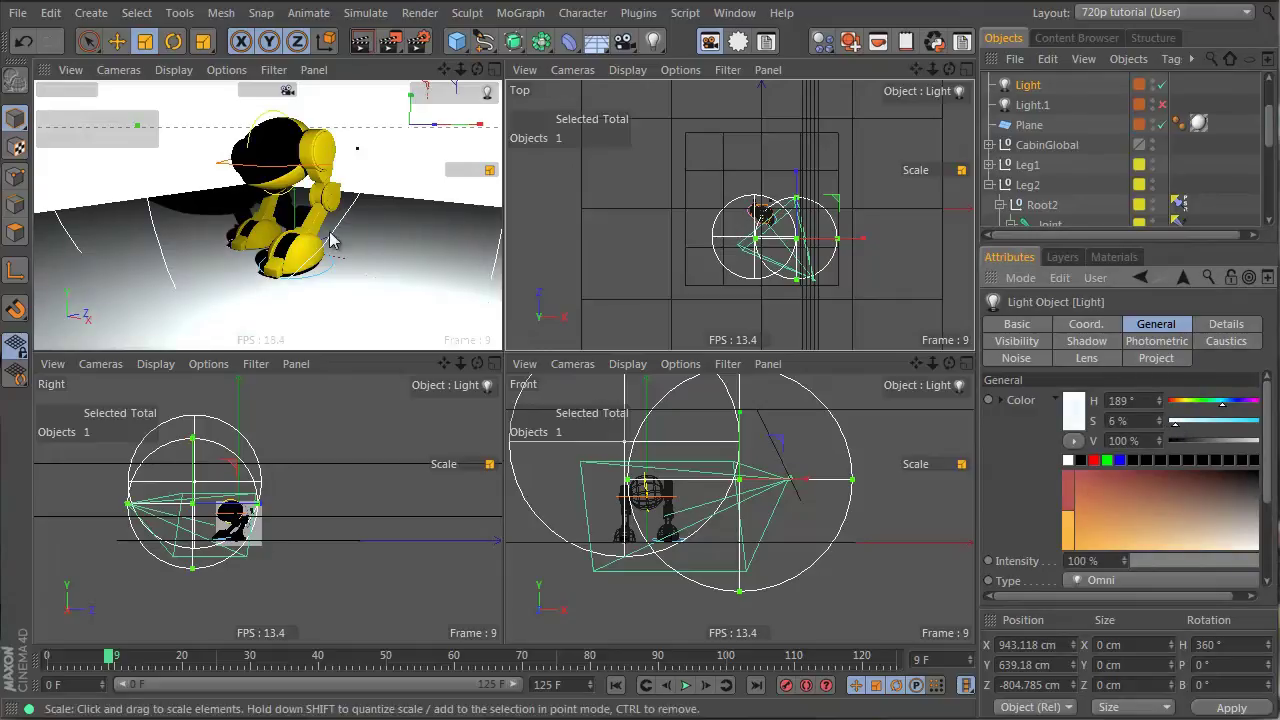
pyautogui.click(364, 41)
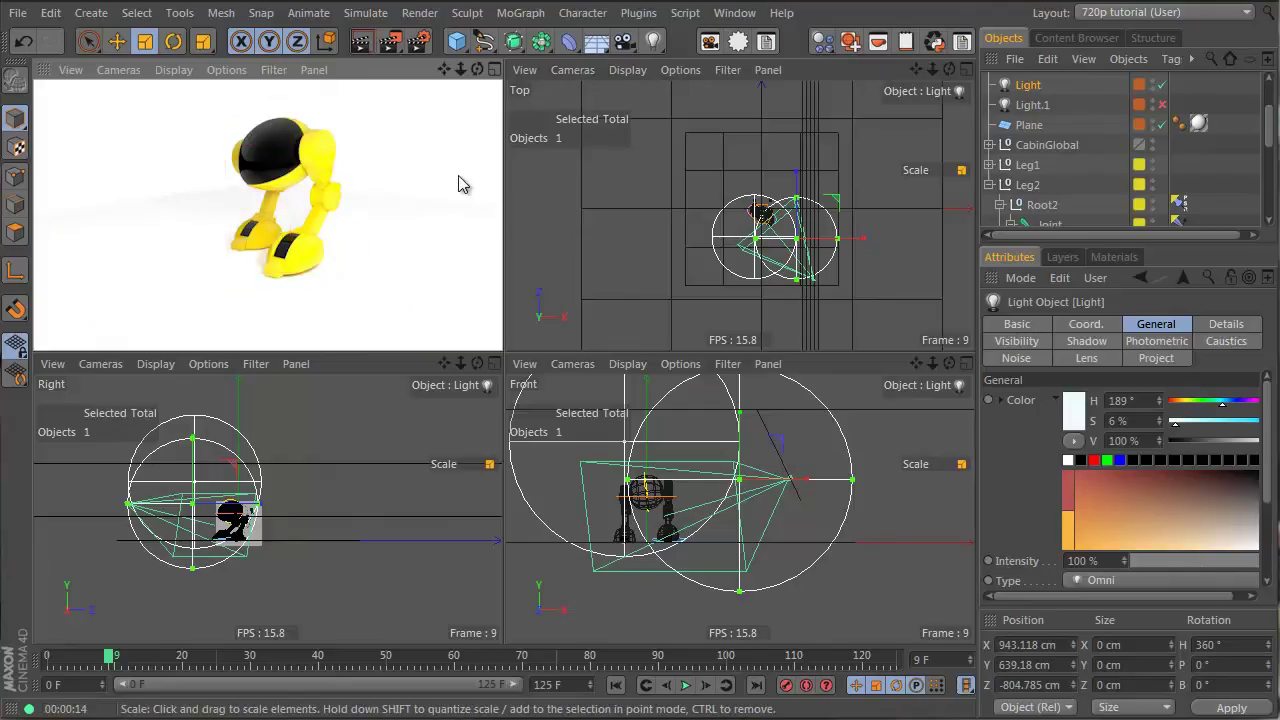
# - Move Plane.2 below Sky in the object hierarchy, directly above Plane.1
pyautogui.click(1029, 125)
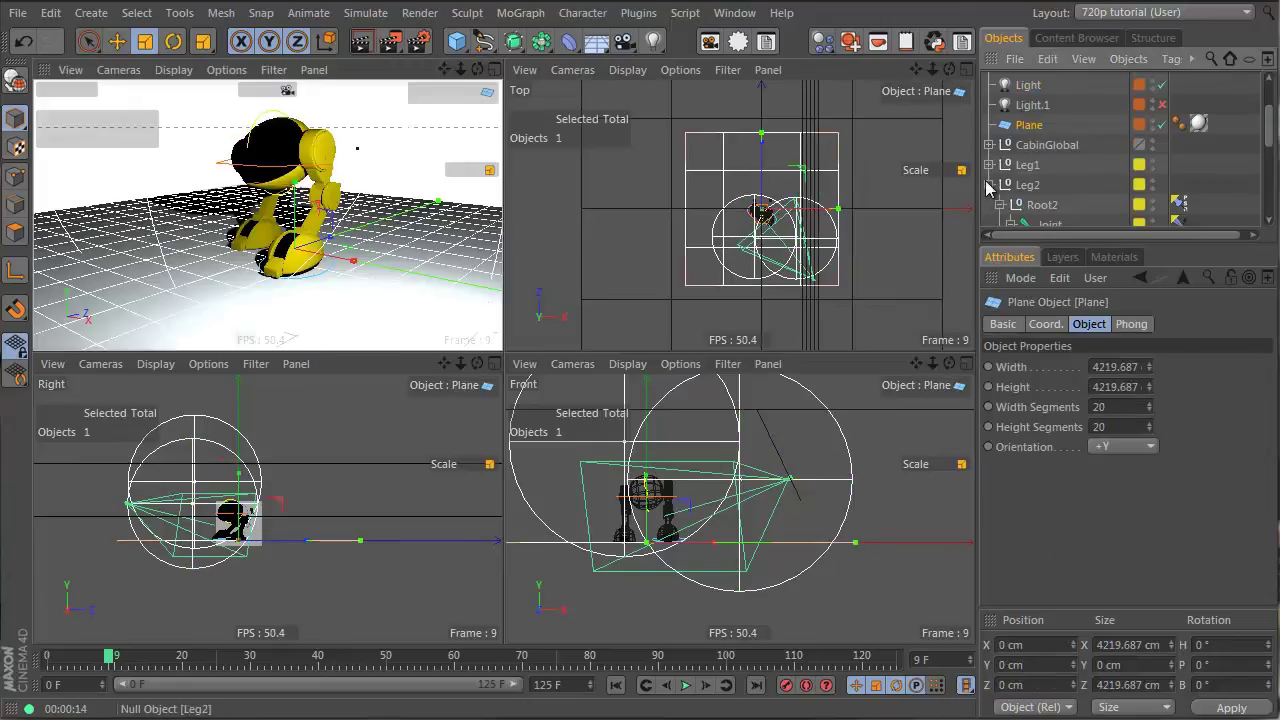
pyautogui.scroll(4, 990, 185)
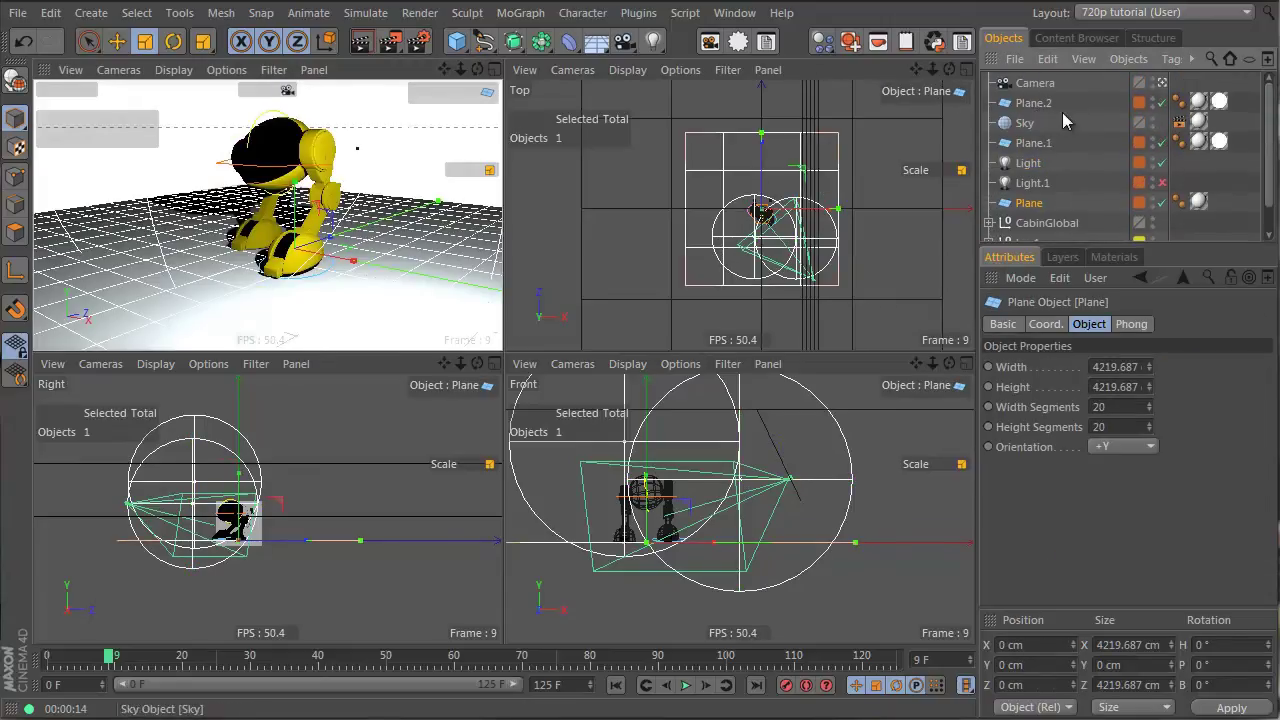
pyautogui.click(1036, 104)
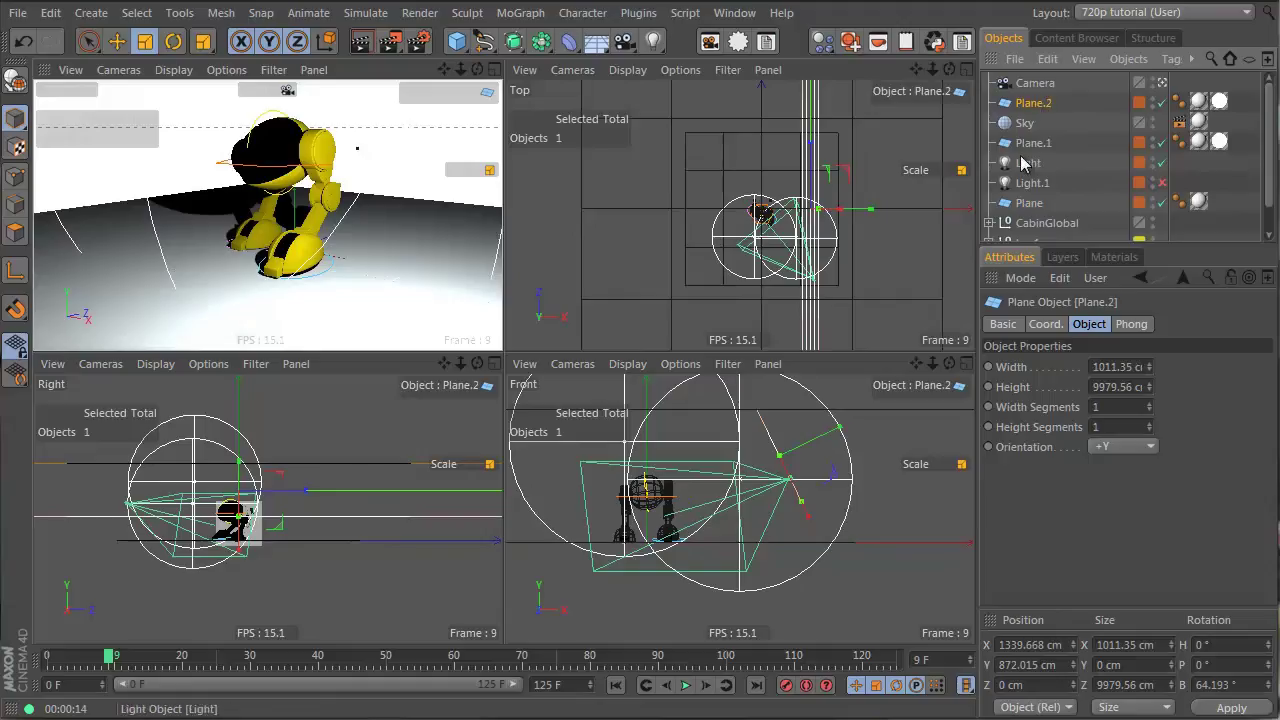
pyautogui.moveTo(1028, 114); pyautogui.dragTo(1032, 138)
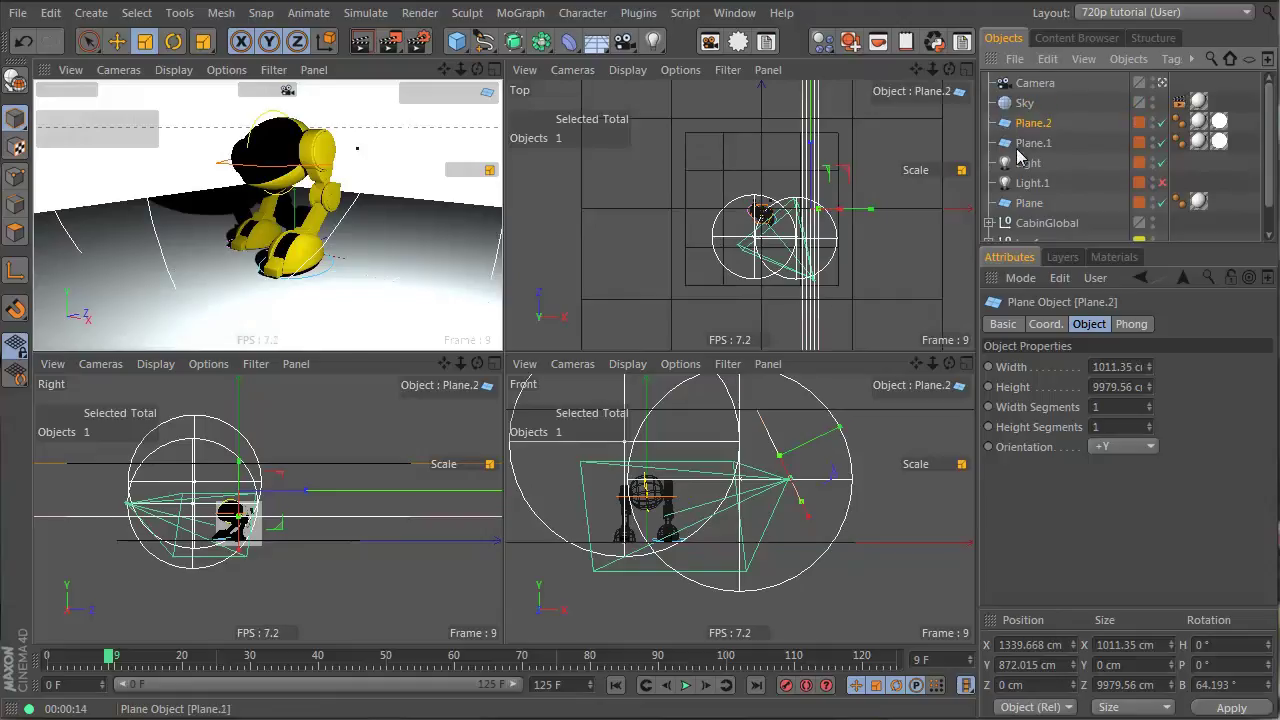
# - Add a Compositing tag to Plane.2 and disable its Cast Shadows option
pyautogui.rightClick(1034, 130)
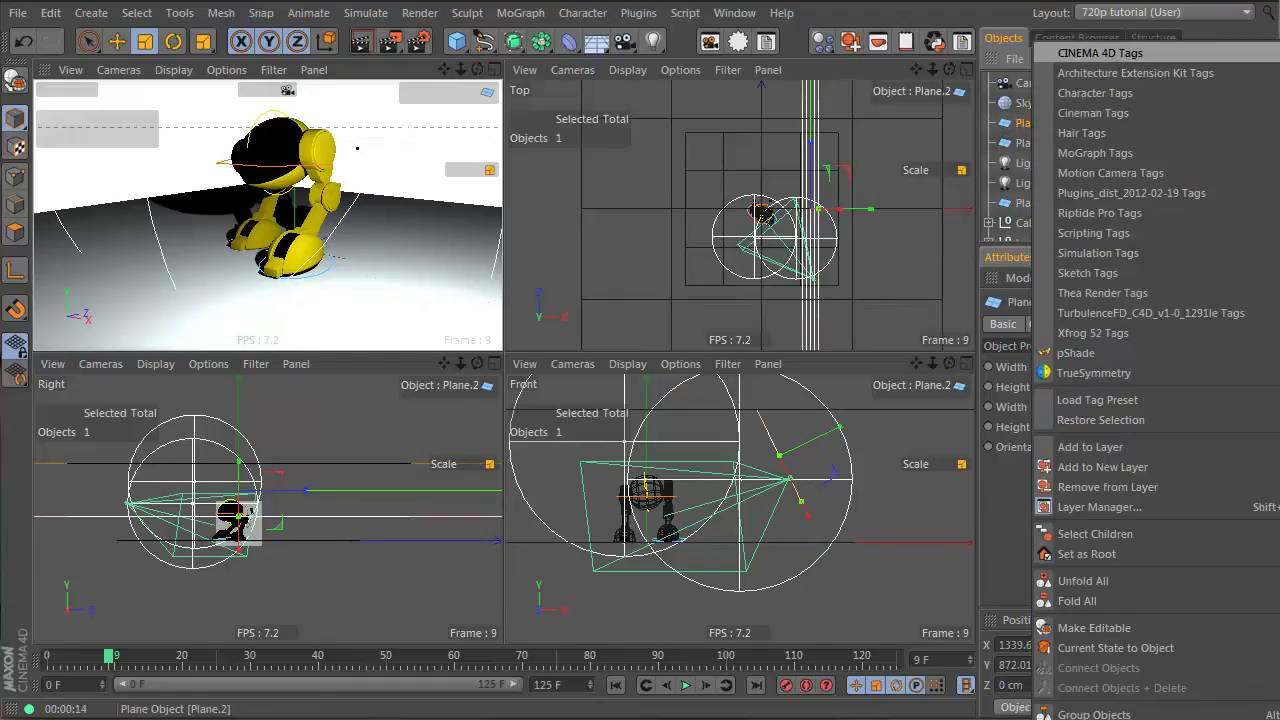
pyautogui.click(1015, 38)
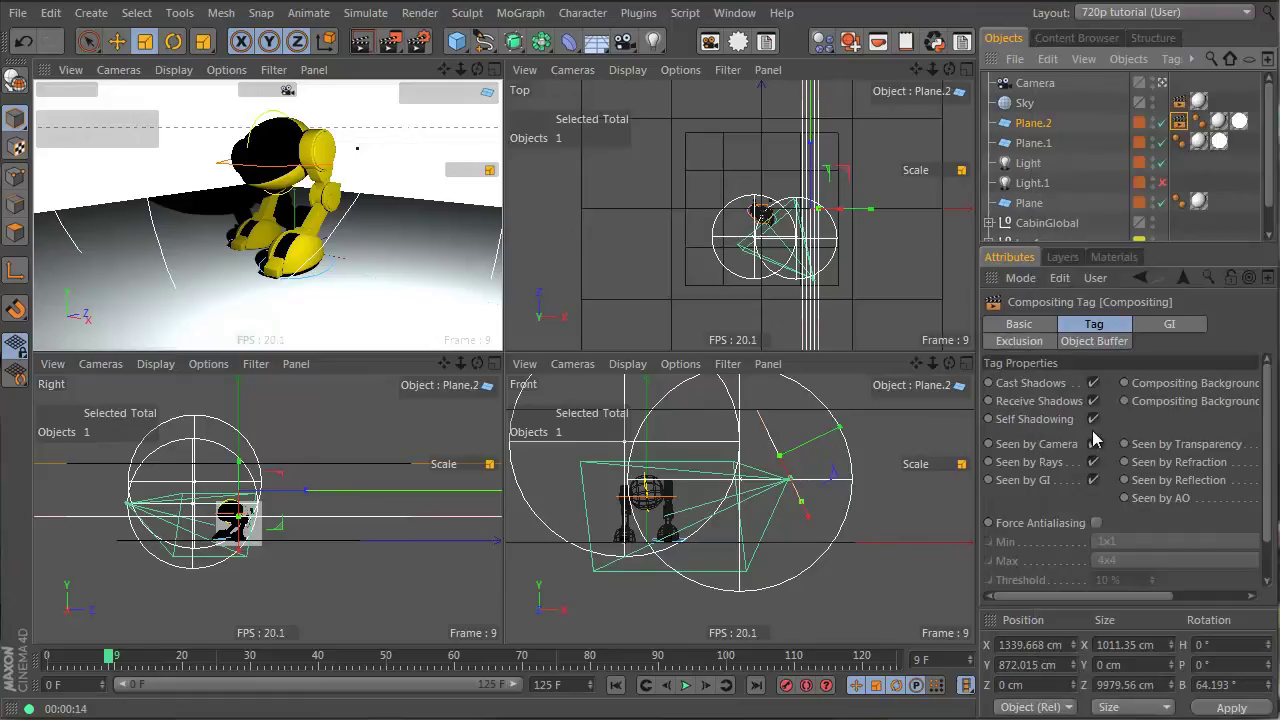
pyautogui.click(1094, 385)
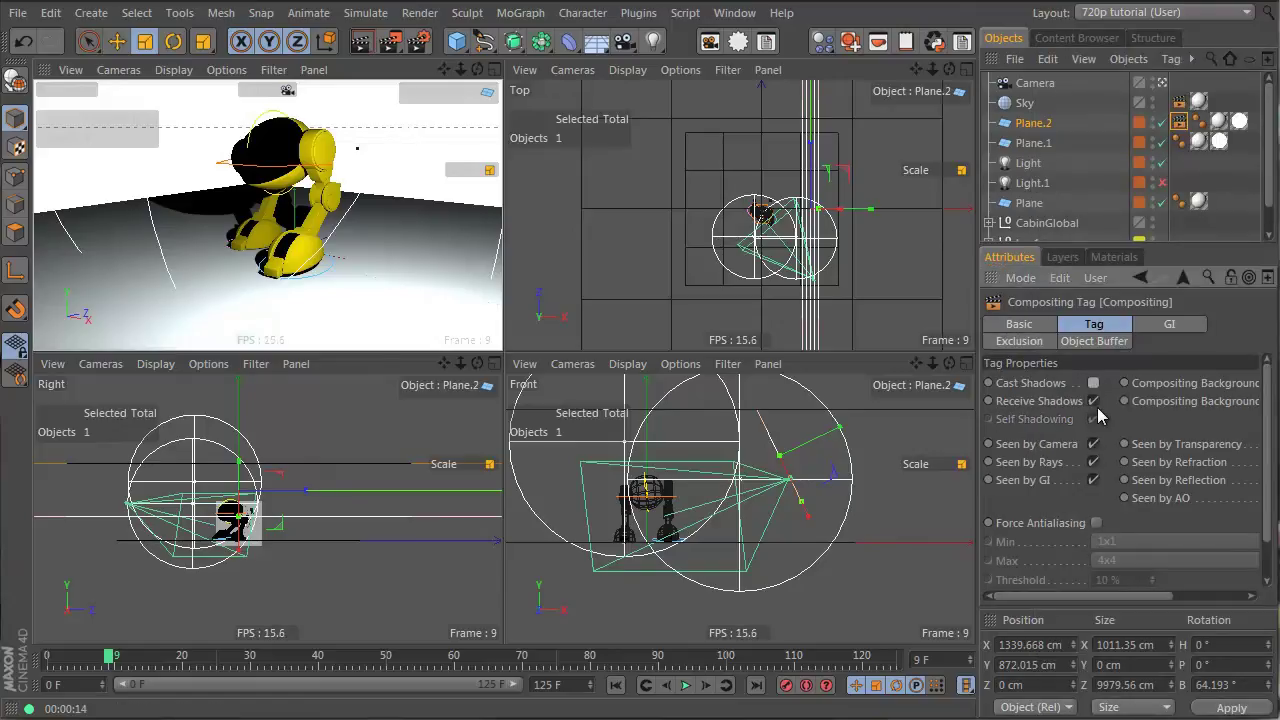
# - Copy Plane.2's Compositing tag onto Plane.1 and rename the ground object Plane as floor
pyautogui.moveTo(1180, 122); pyautogui.dragTo(1177, 145)
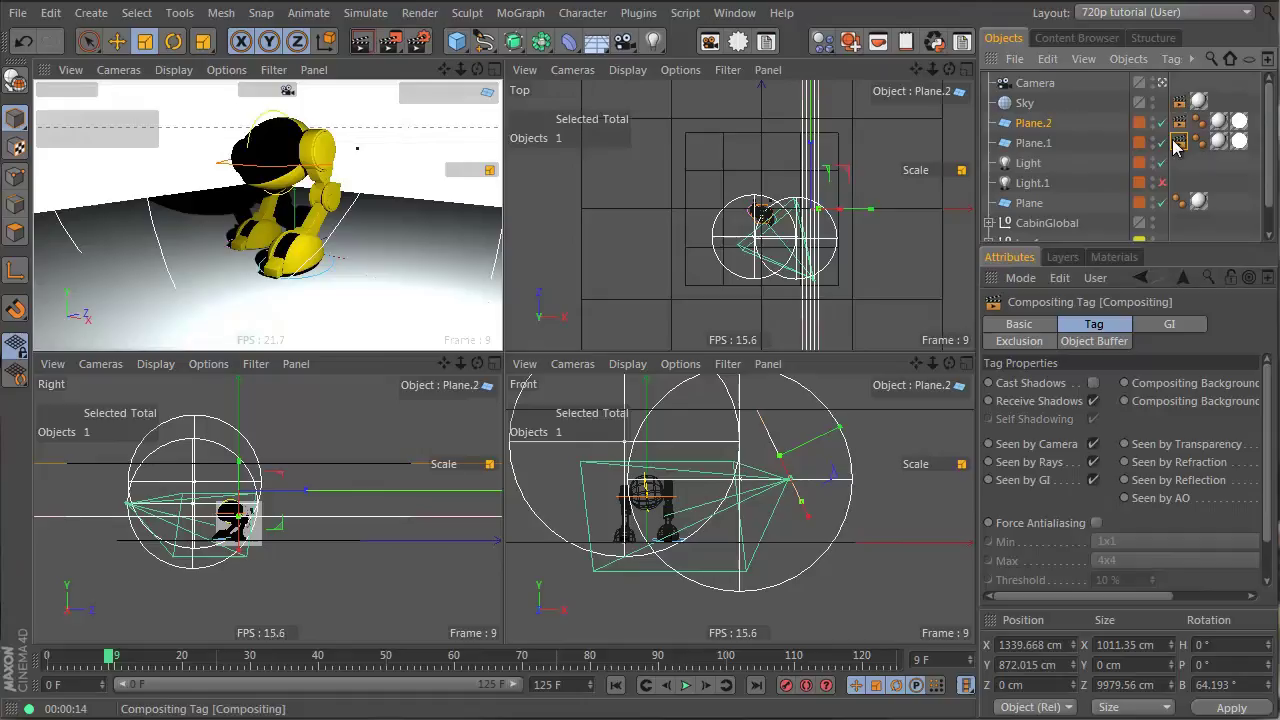
pyautogui.click(1035, 124)
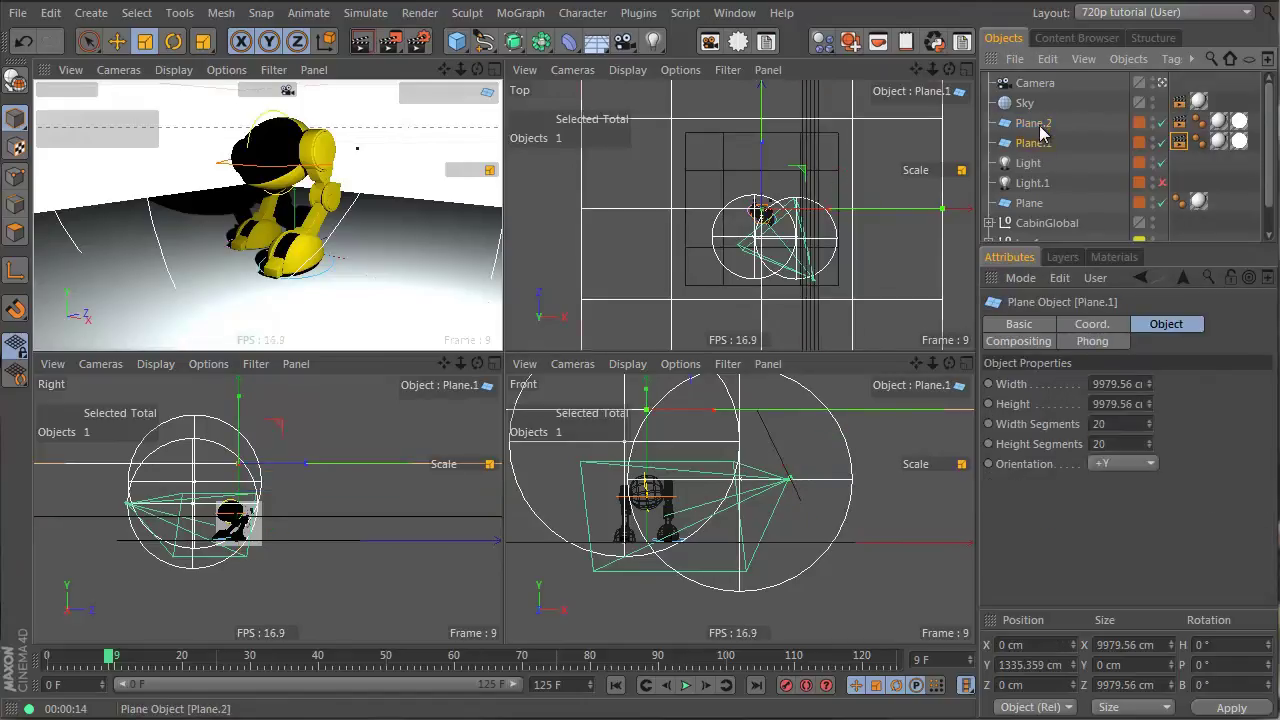
pyautogui.doubleClick(1030, 202)
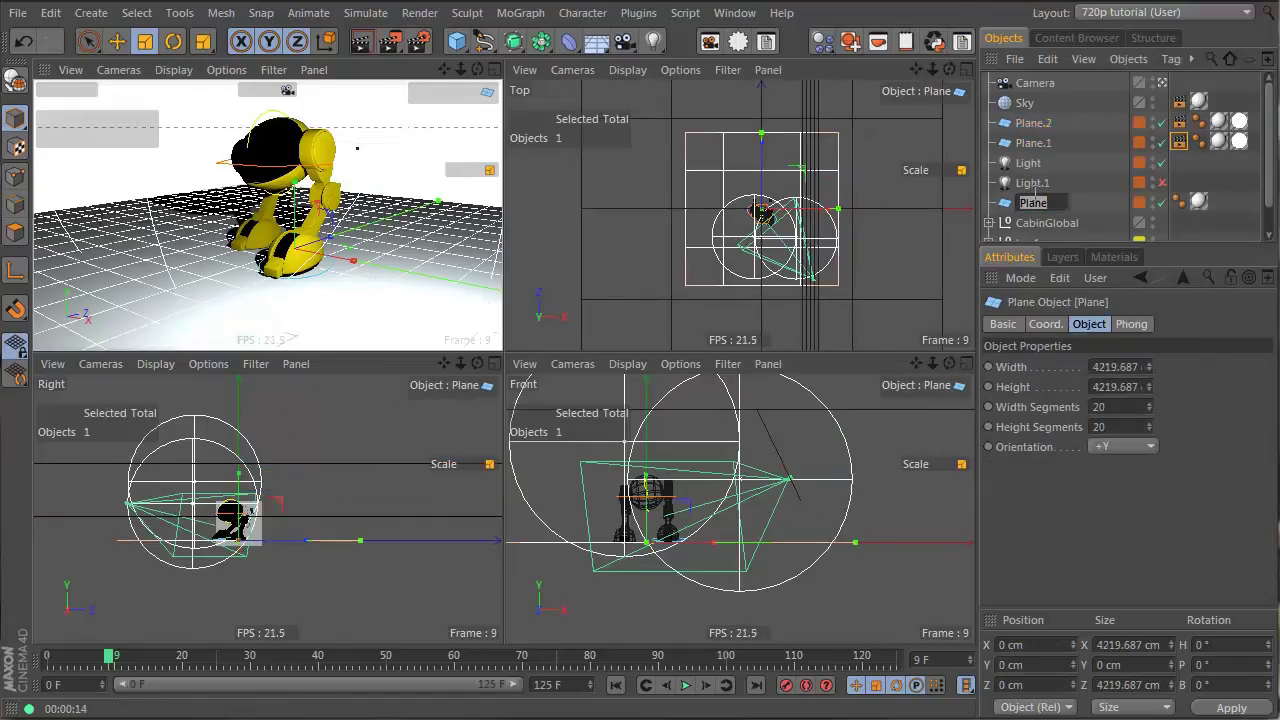
pyautogui.write('floor')
pyautogui.press('Return')
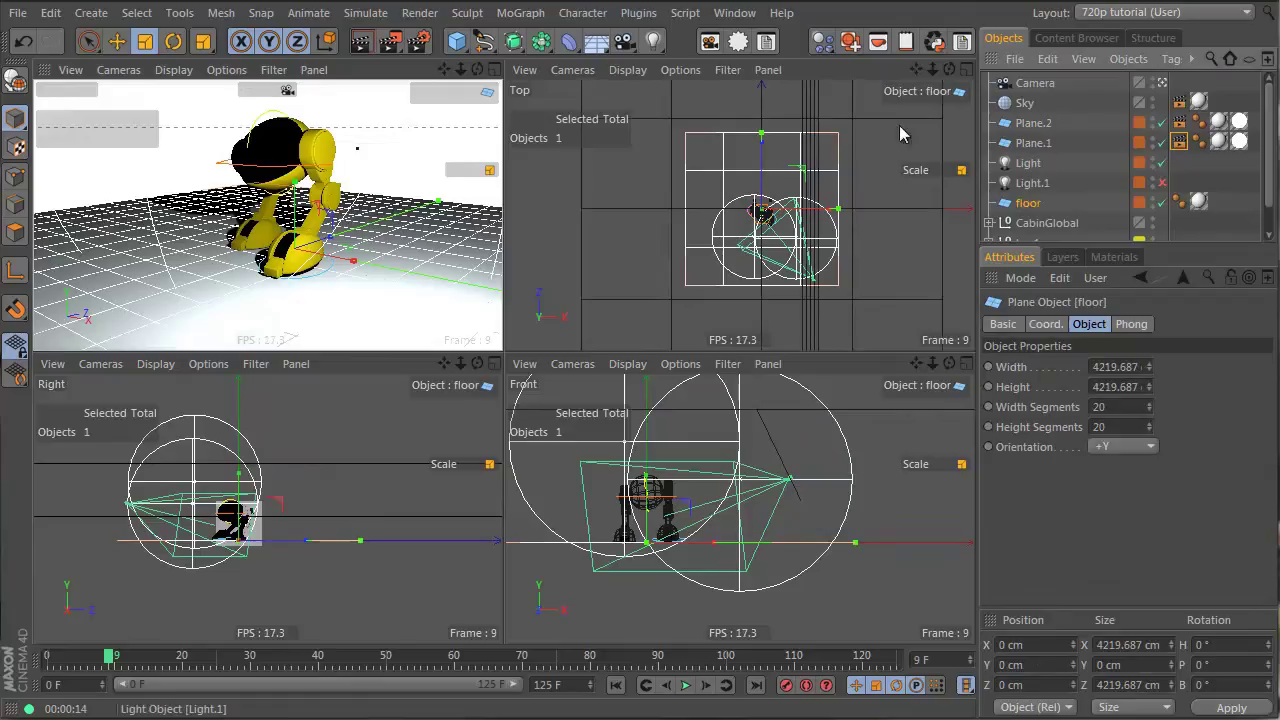
pyautogui.click(1033, 143)
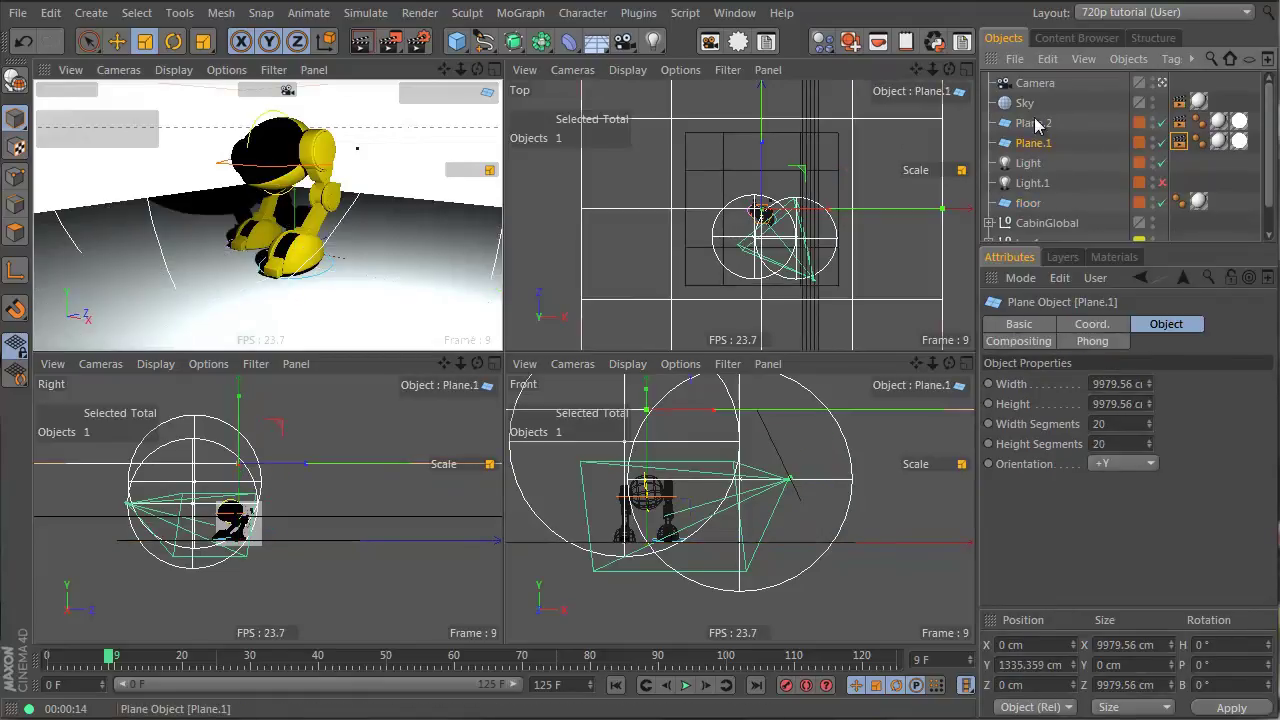
# - Move Light up and away from the walker to about Y 1457 cm, Z -1292 cm and render the camera view
pyautogui.click(1030, 165)
pyautogui.press('e')
pyautogui.moveTo(183, 527); pyautogui.dragTo(220, 507)
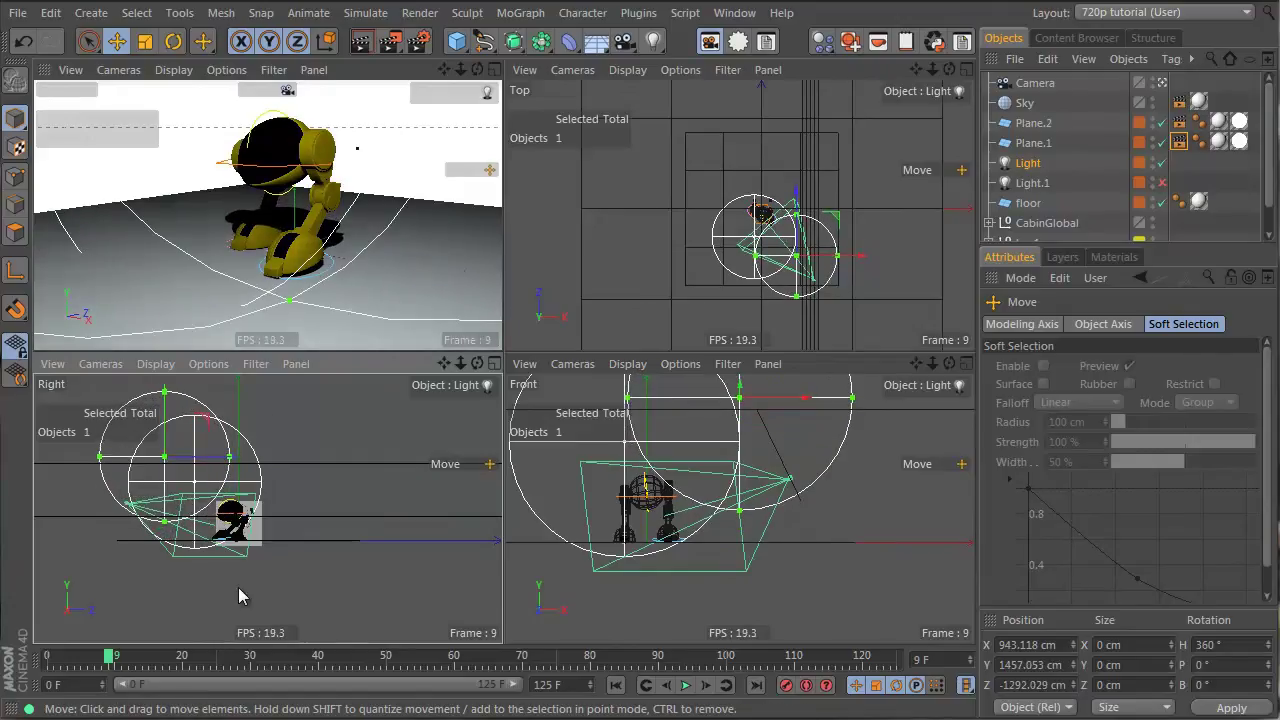
pyautogui.click(362, 41)
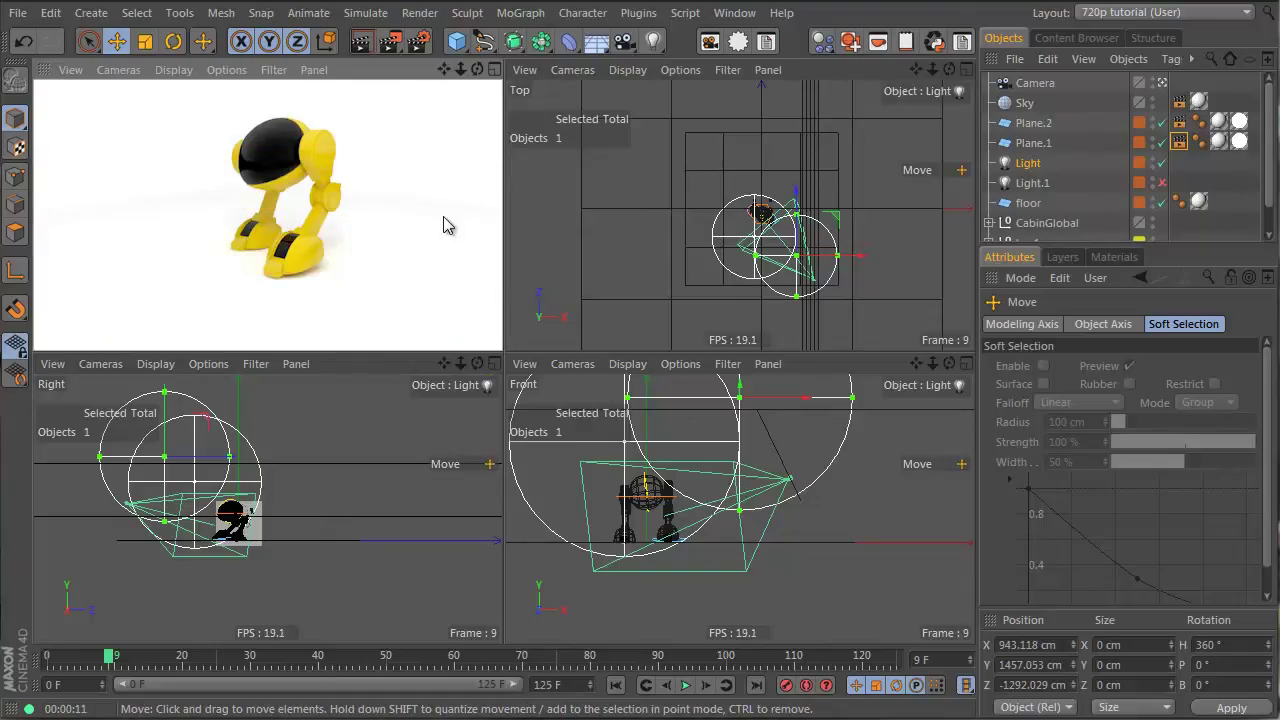
# - Scale floor up uniformly to about 18508 cm in X and Z and render the camera view
pyautogui.click(392, 219)
pyautogui.press('t')
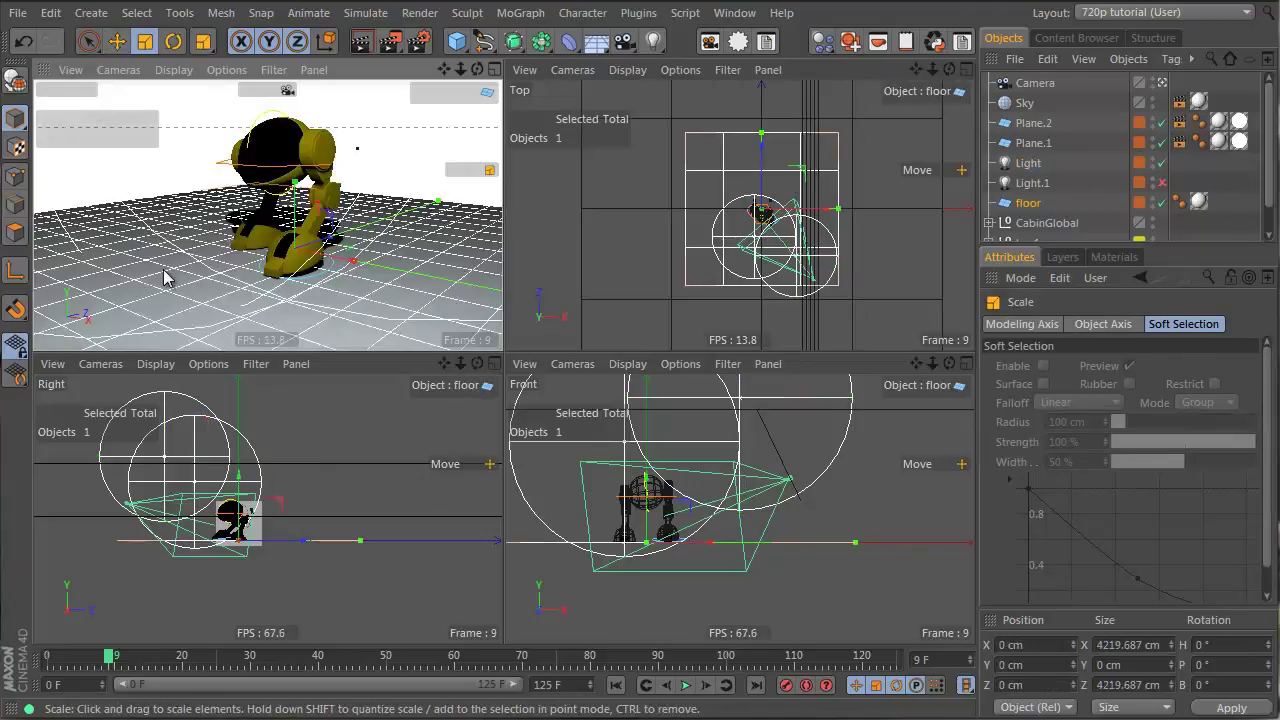
pyautogui.moveTo(134, 262); pyautogui.dragTo(1100, 380)
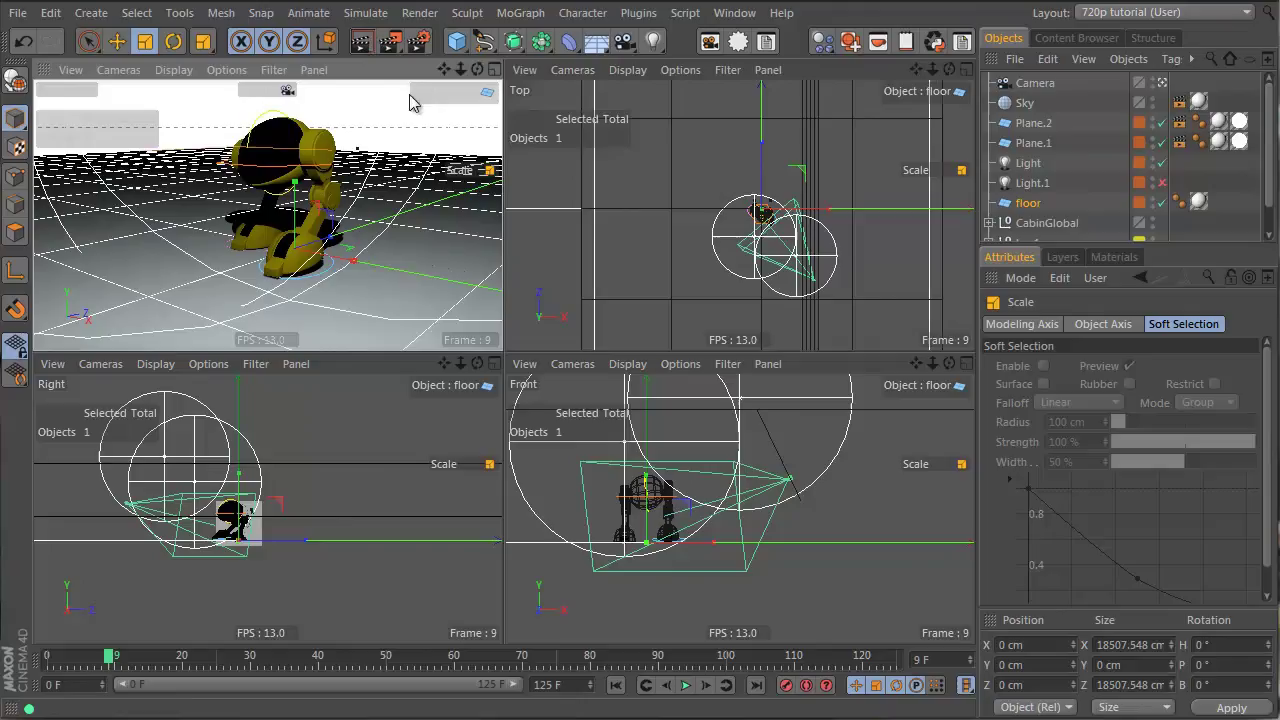
pyautogui.click(362, 46)
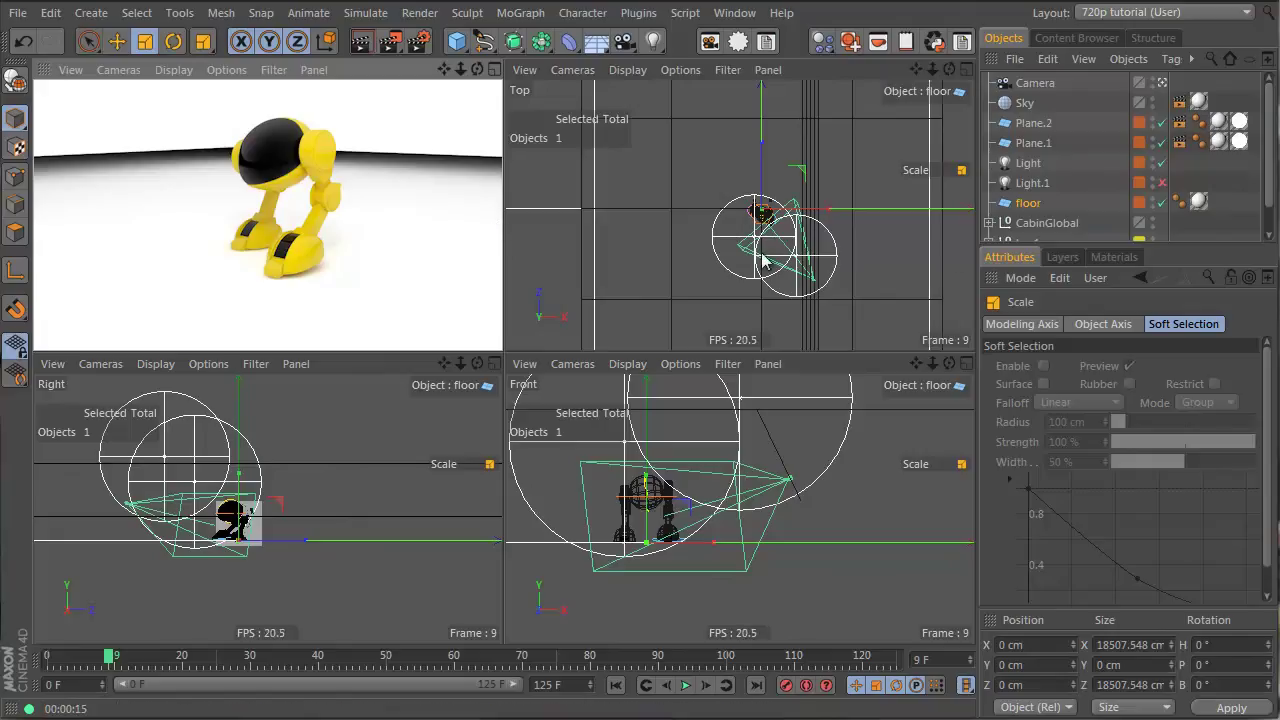
pyautogui.click(1112, 257)
pyautogui.doubleClick(1043, 418)
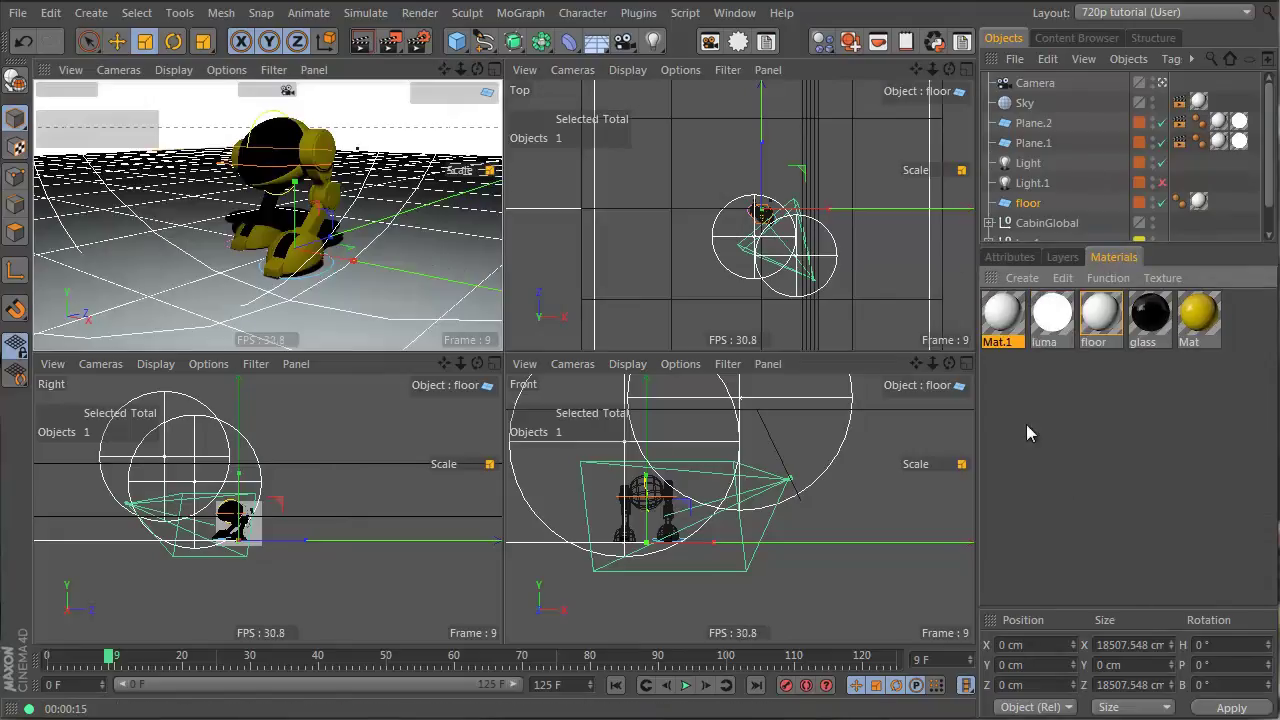
pyautogui.doubleClick(1003, 313)
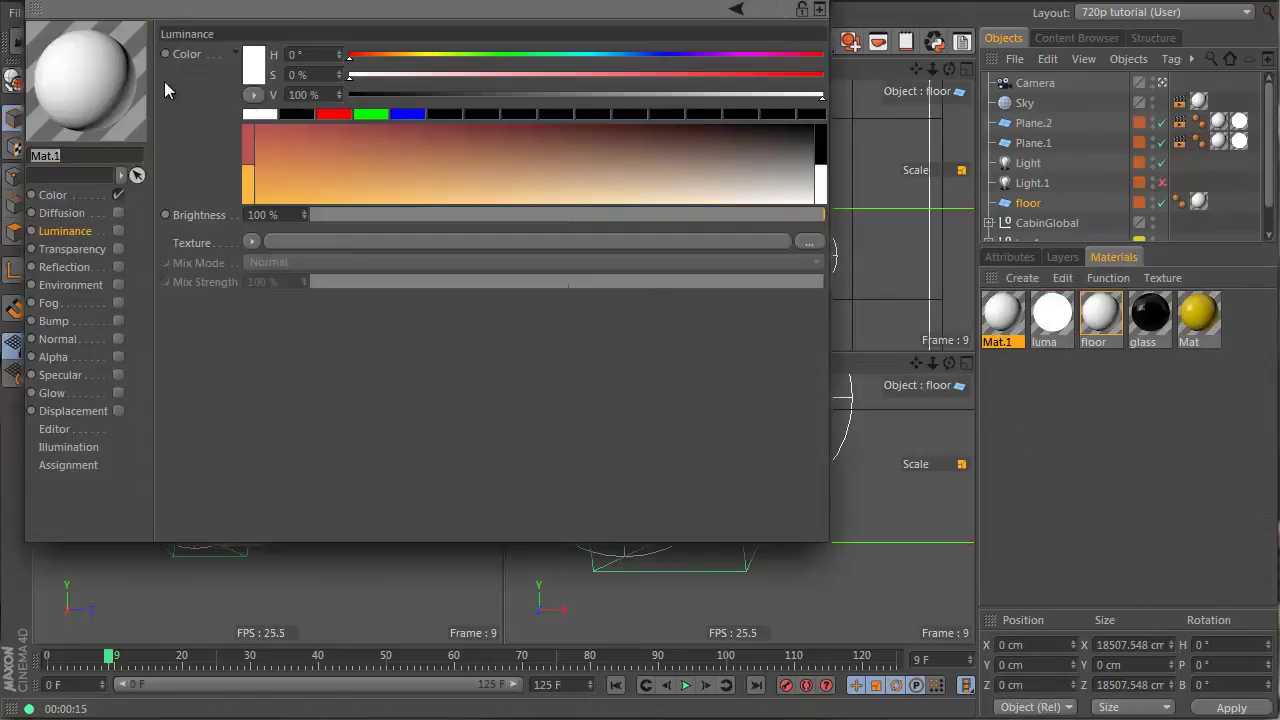
pyautogui.moveTo(220, 5); pyautogui.dragTo(626, 118)
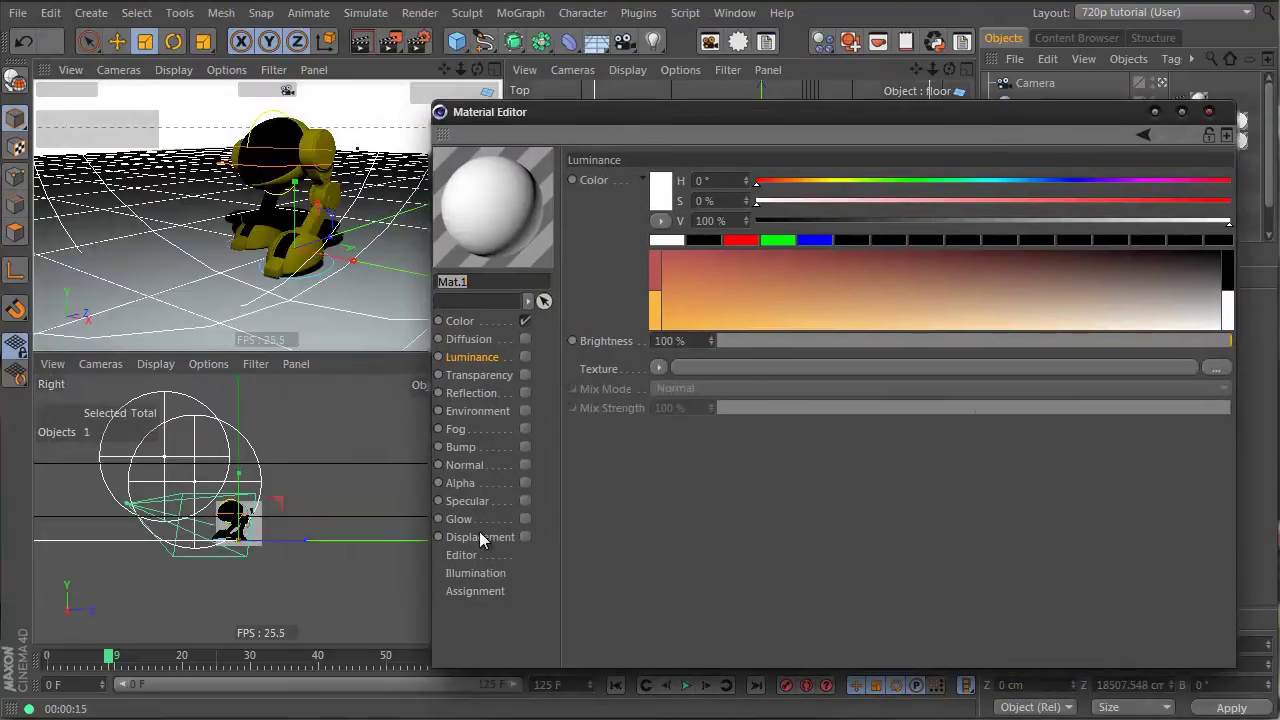
pyautogui.click(525, 483)
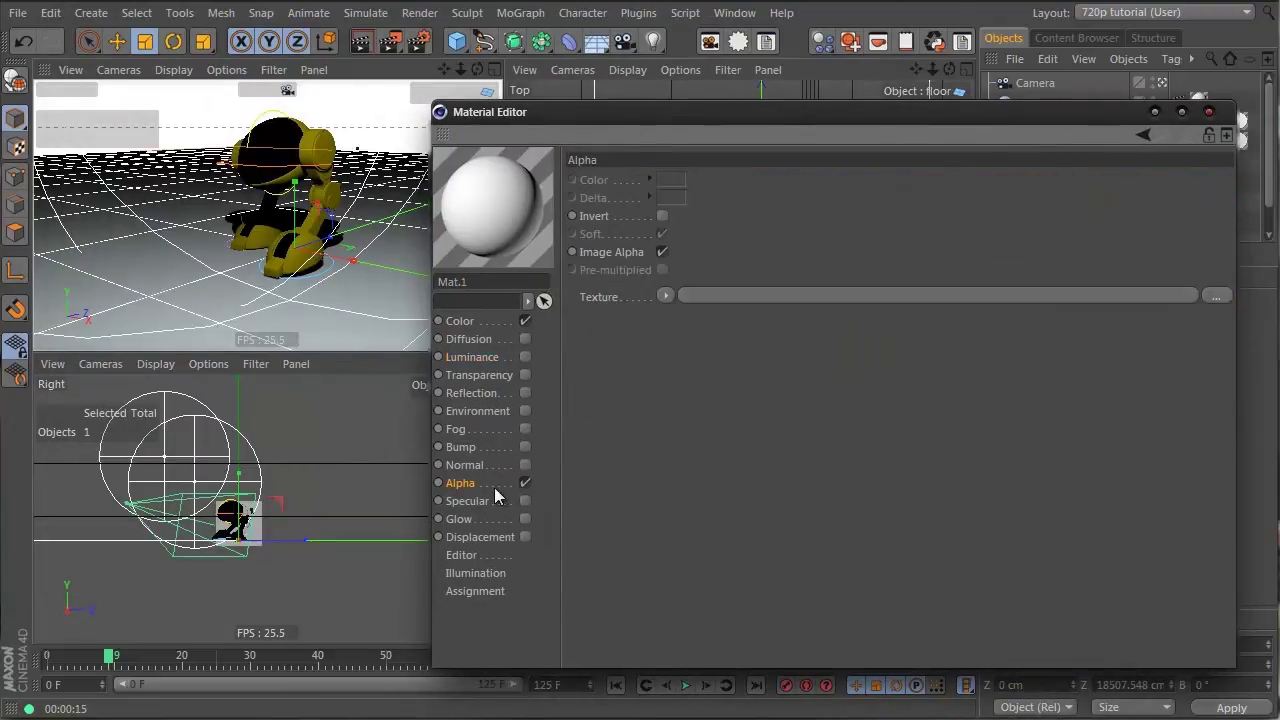
pyautogui.click(667, 297)
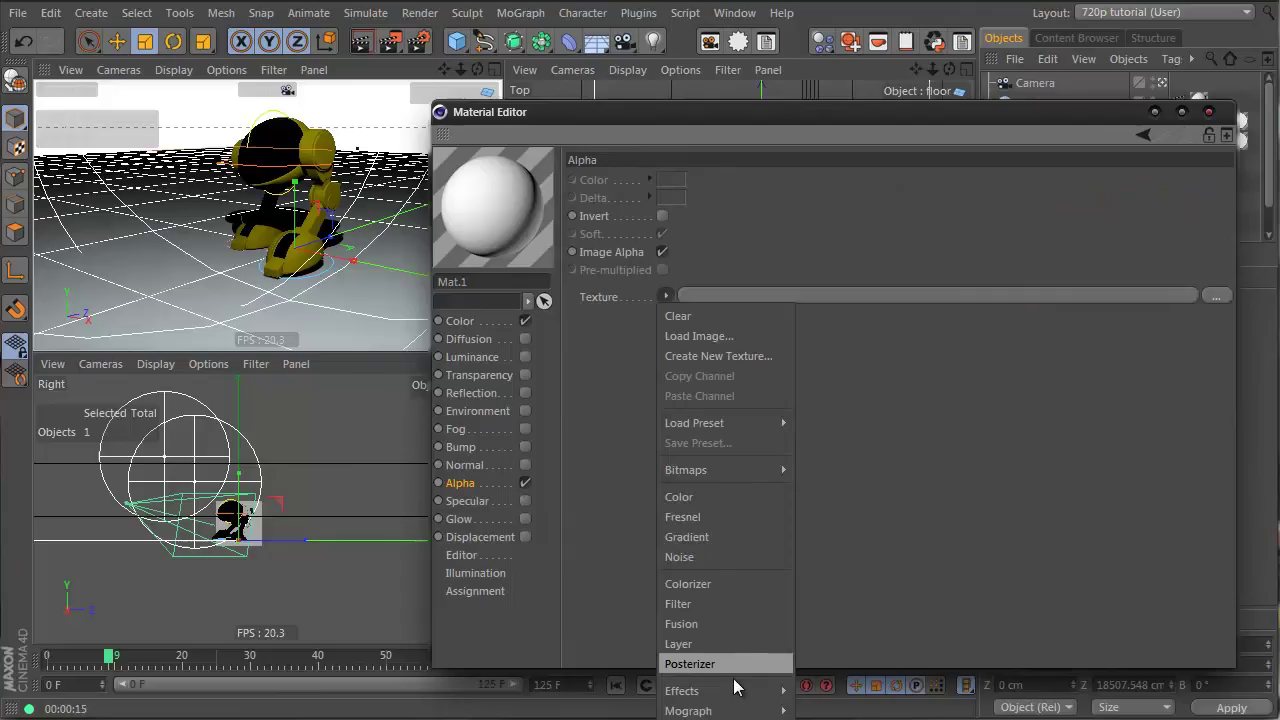
pyautogui.click(916, 447)
pyautogui.click(1209, 112)
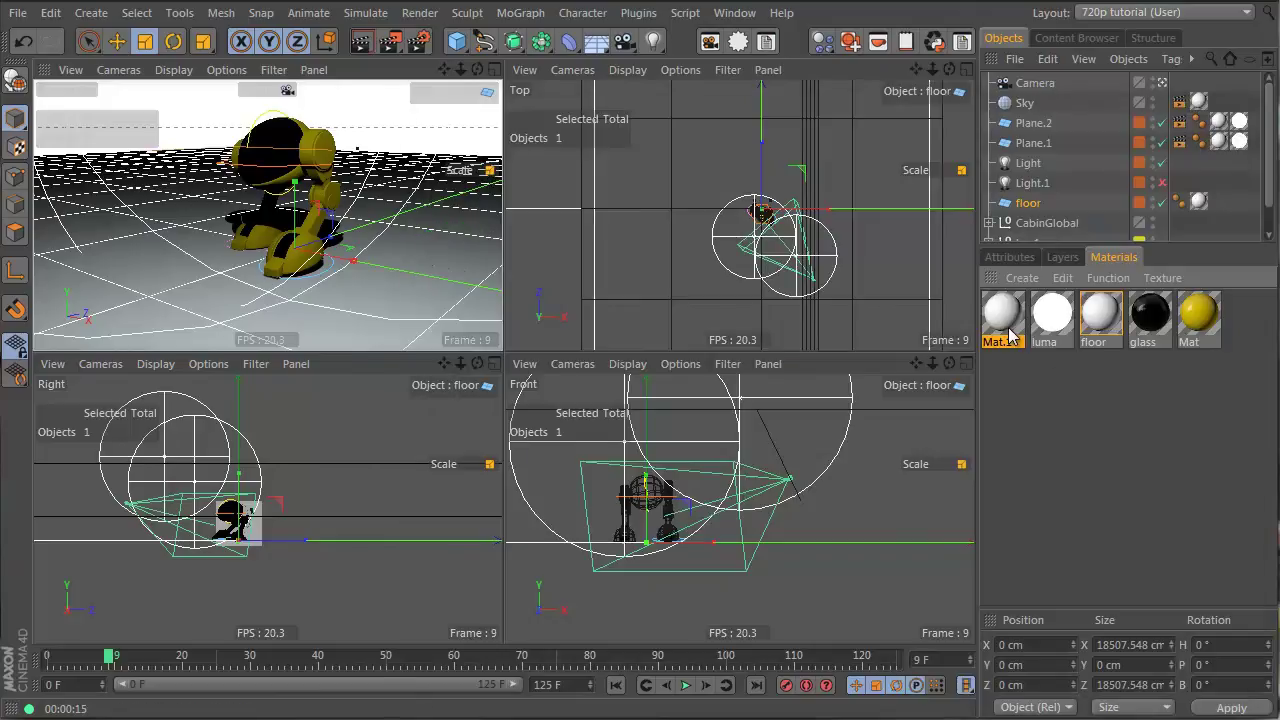
# - Open the floor material and load a Gradient shader as its Alpha texture
pyautogui.click(1051, 320)
pyautogui.doubleClick(1051, 320)
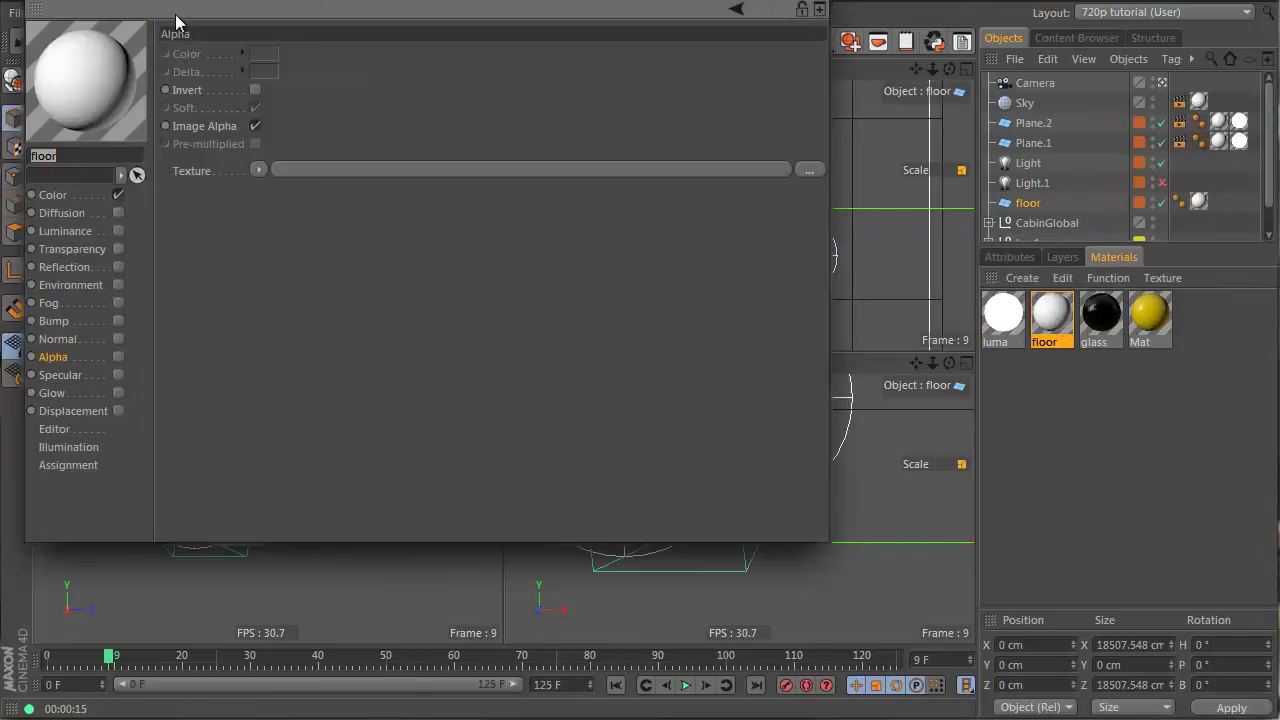
pyautogui.moveTo(175, 20); pyautogui.dragTo(436, 112)
pyautogui.click(519, 261)
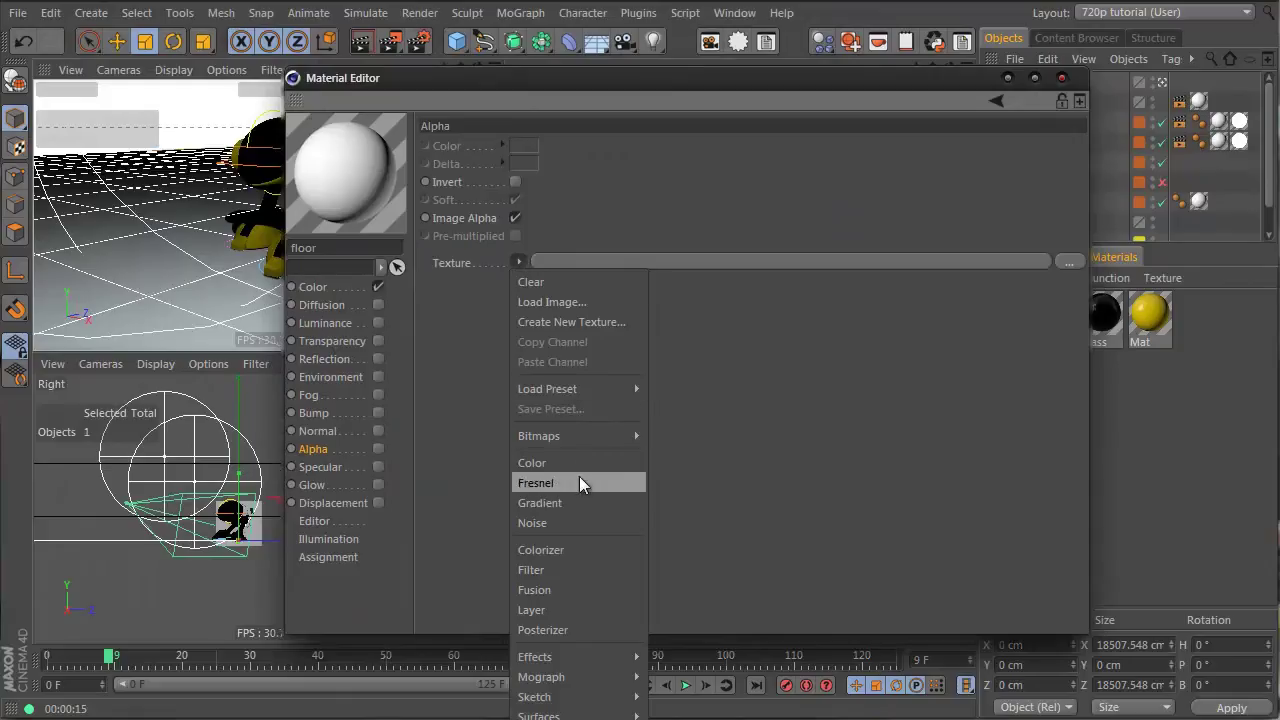
pyautogui.click(578, 502)
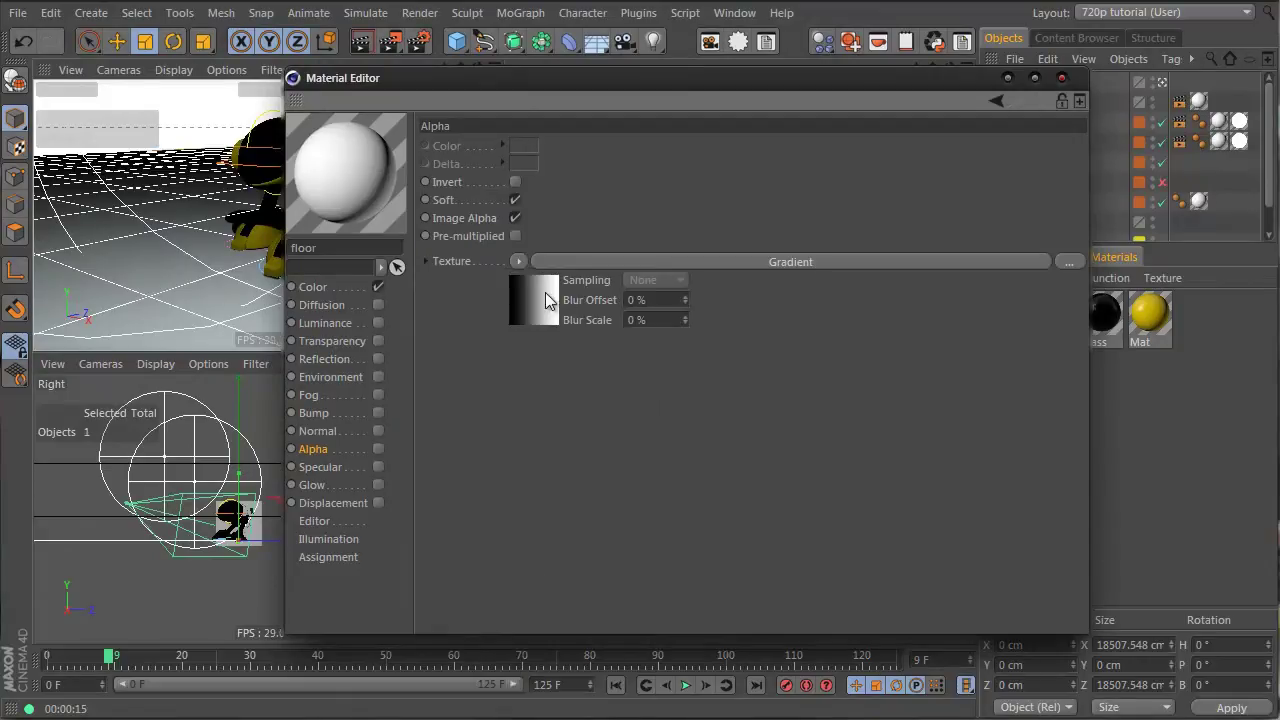
# - Set the floor material's alpha gradient to 2D - Circular and invert it to run from white to black
pyautogui.doubleClick(545, 292)
pyautogui.click(674, 190)
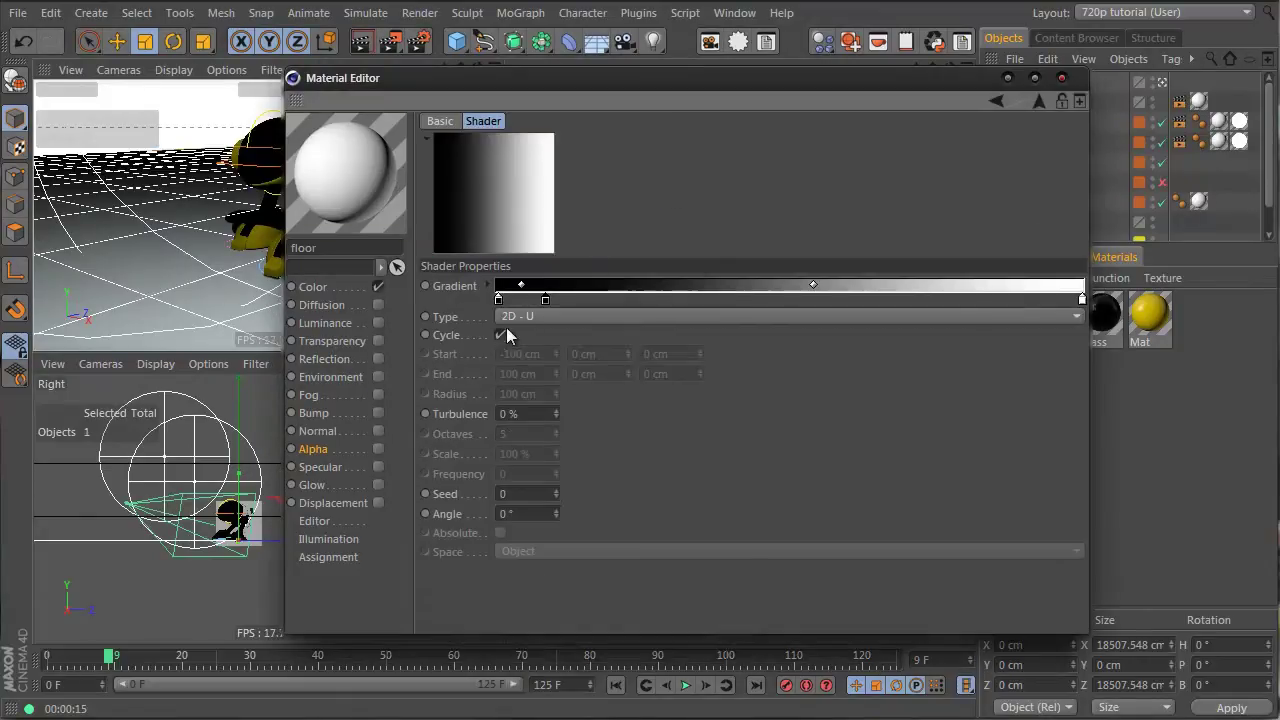
pyautogui.moveTo(546, 299); pyautogui.dragTo(567, 408)
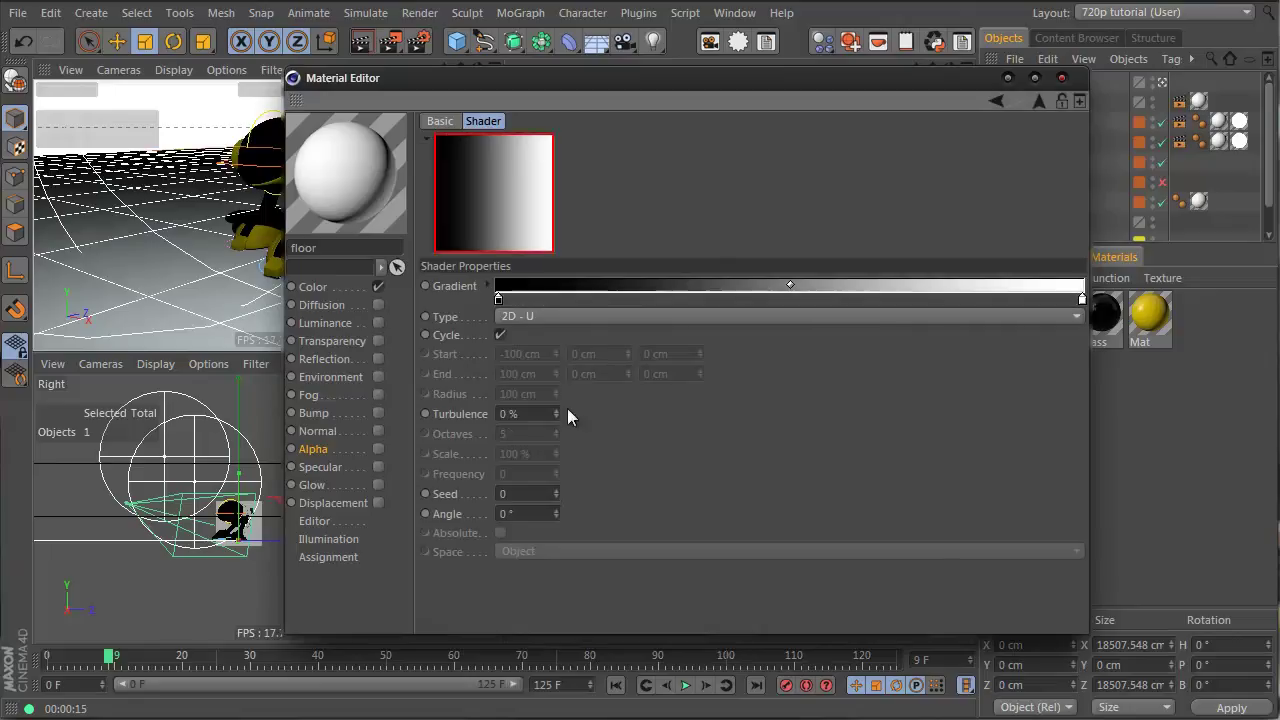
pyautogui.click(526, 320)
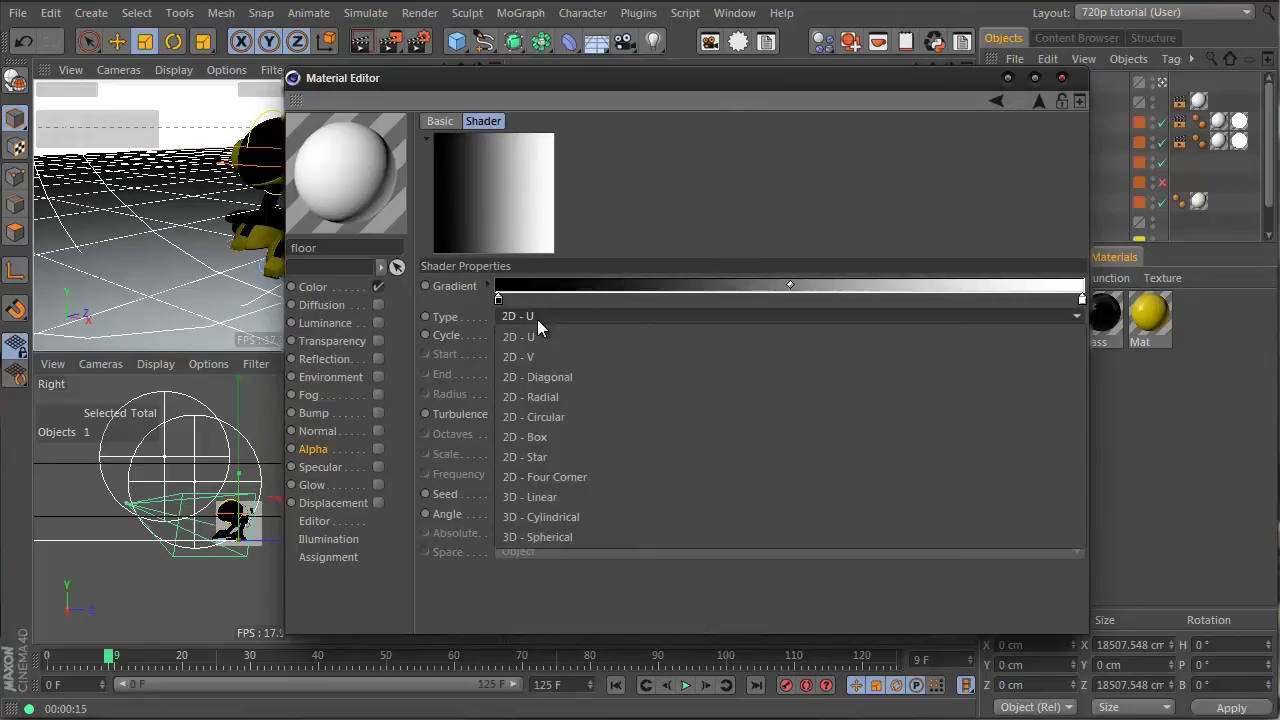
pyautogui.click(575, 424)
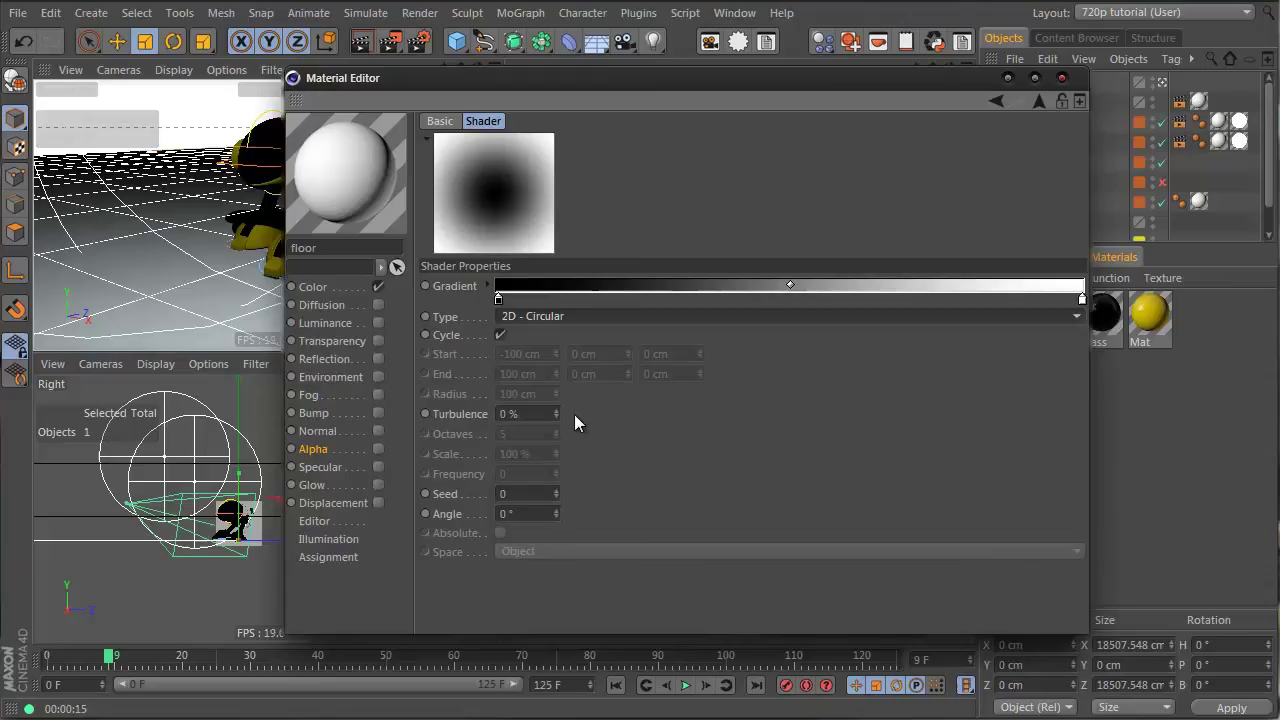
pyautogui.rightClick(592, 286)
pyautogui.click(601, 297)
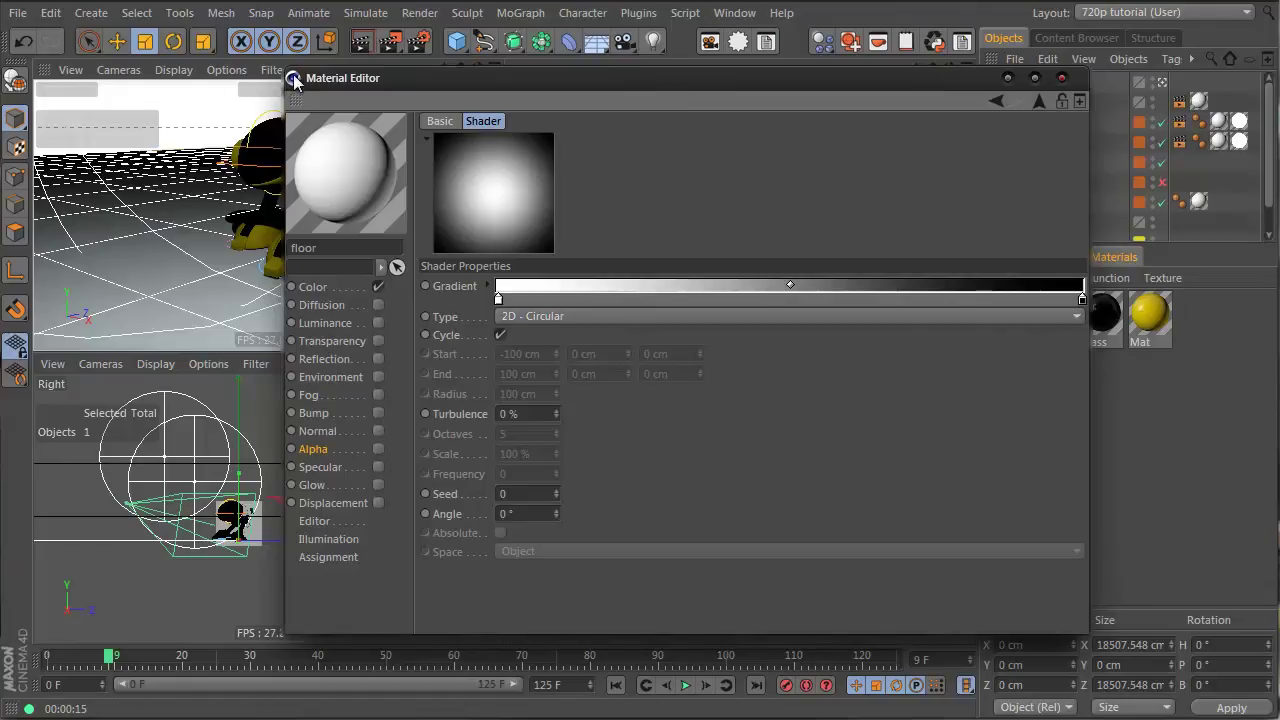
# - Leave the scene camera, view floor from above in the perspective view and hide Light in the editor
pyautogui.moveTo(300, 78); pyautogui.dragTo(536, 317)
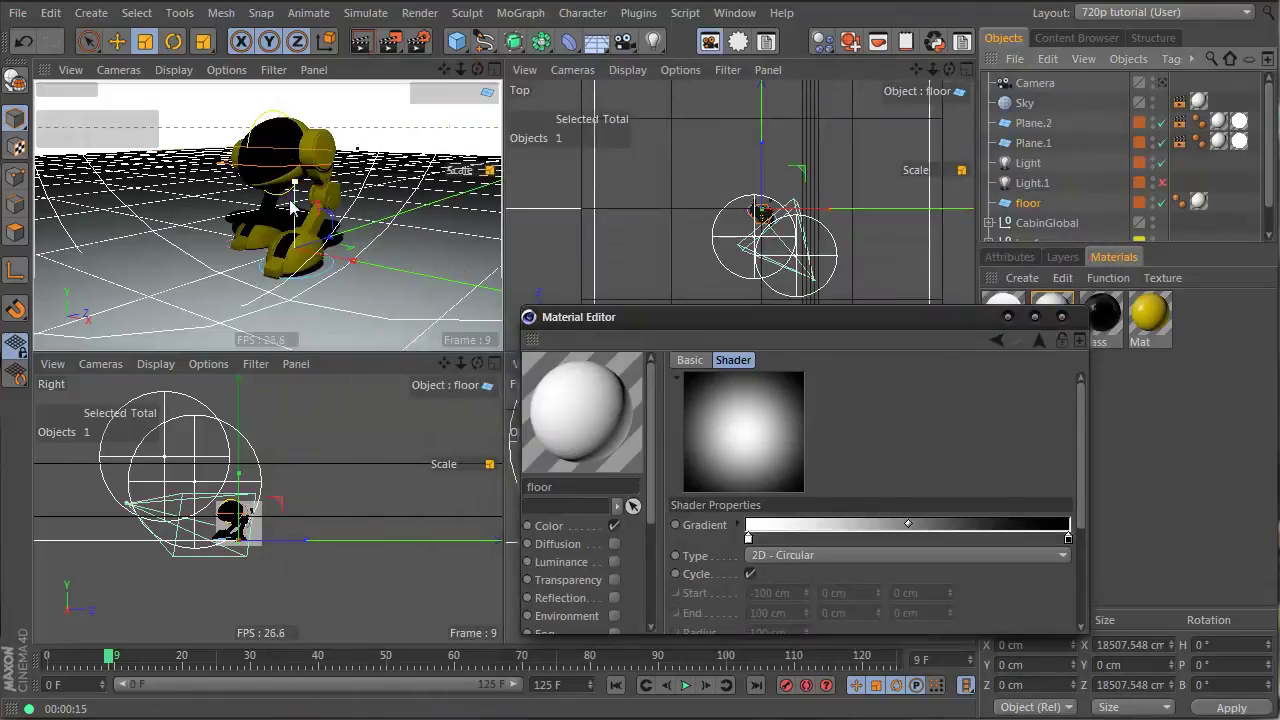
pyautogui.keyDown('alt'); pyautogui.moveTo(292, 208); pyautogui.dragTo(174, 238); pyautogui.keyUp('alt')
pyautogui.rightClick(152, 239)
pyautogui.click(334, 220)
pyautogui.keyDown('alt'); pyautogui.moveTo(342, 278); pyautogui.dragTo(420, 280); pyautogui.keyUp('alt')
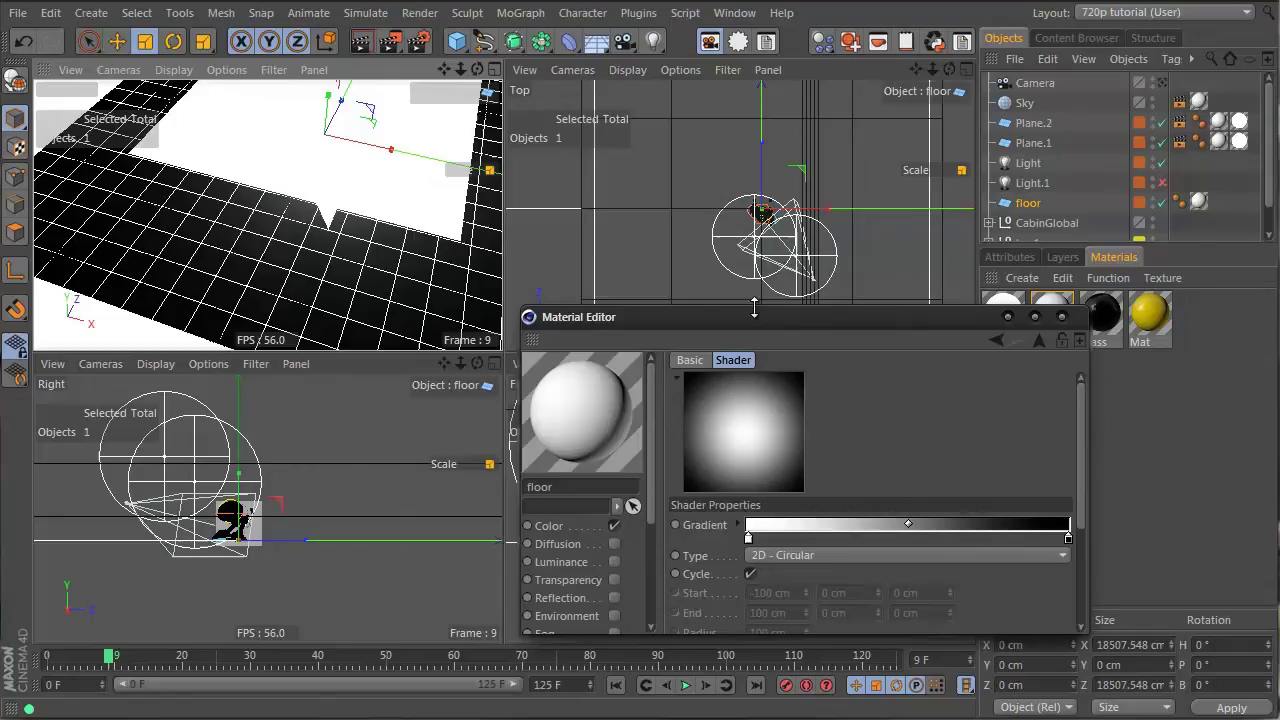
pyautogui.moveTo(752, 309); pyautogui.dragTo(752, 248)
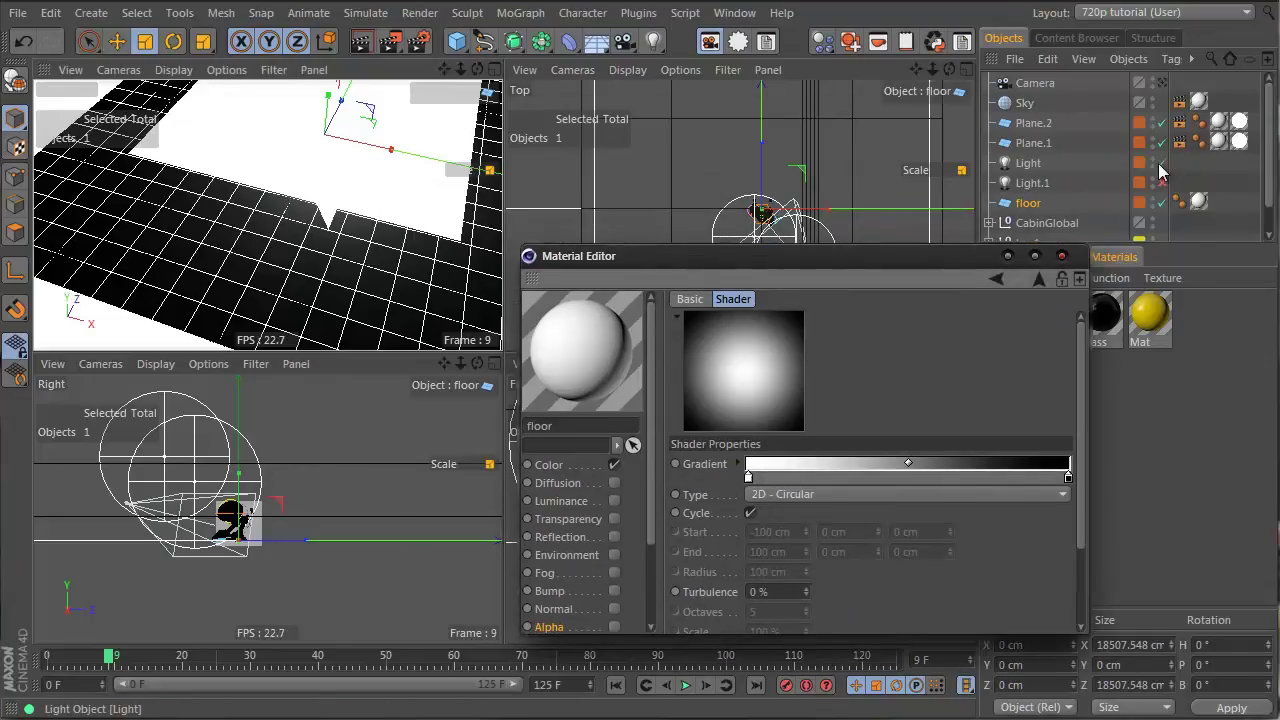
pyautogui.click(1159, 164)
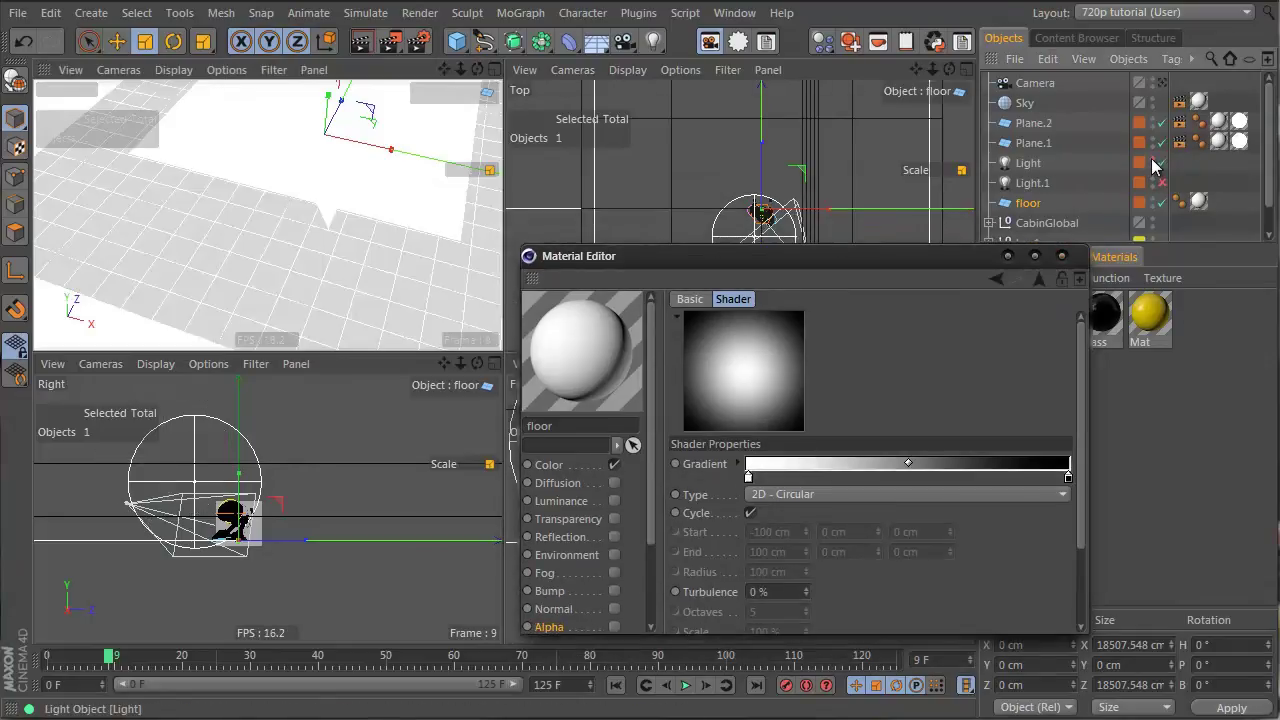
pyautogui.keyDown('alt'); pyautogui.moveTo(291, 237); pyautogui.dragTo(457, 271); pyautogui.keyUp('alt')
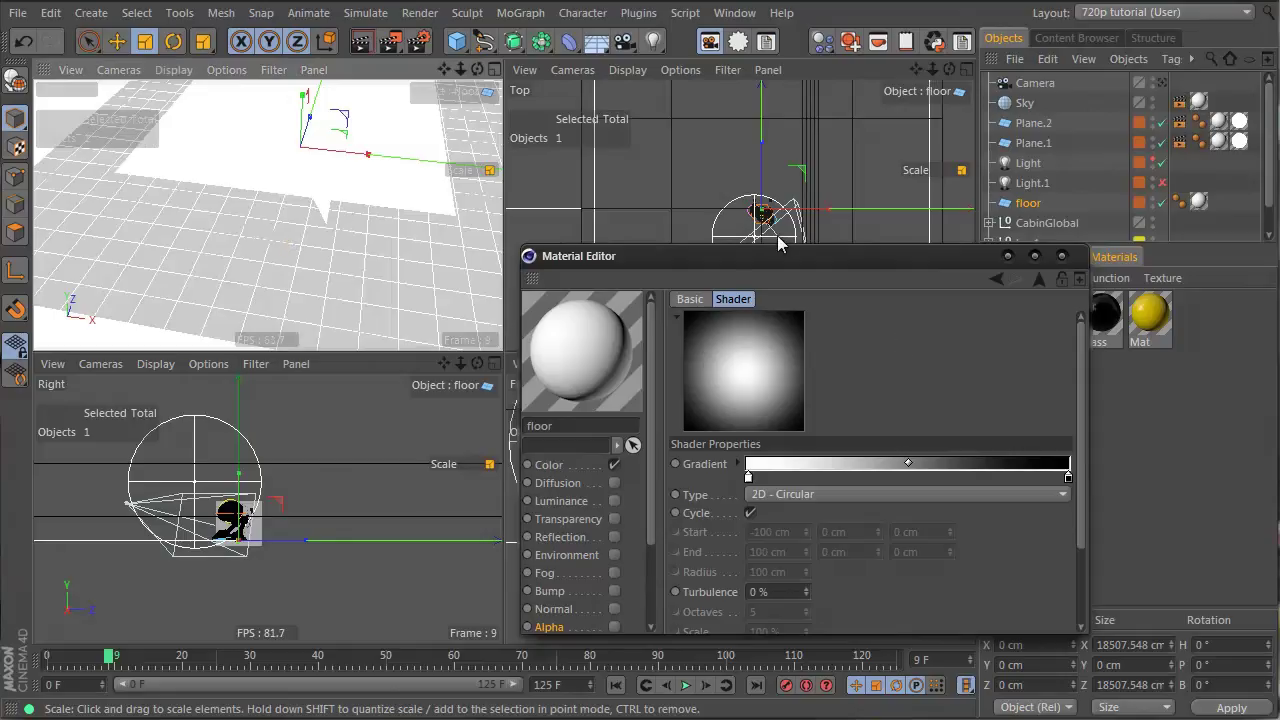
# - Maximize the perspective view and set the floor material's Editor Display to Alpha
pyautogui.moveTo(800, 247); pyautogui.dragTo(997, 176)
pyautogui.middleClick(247, 206)
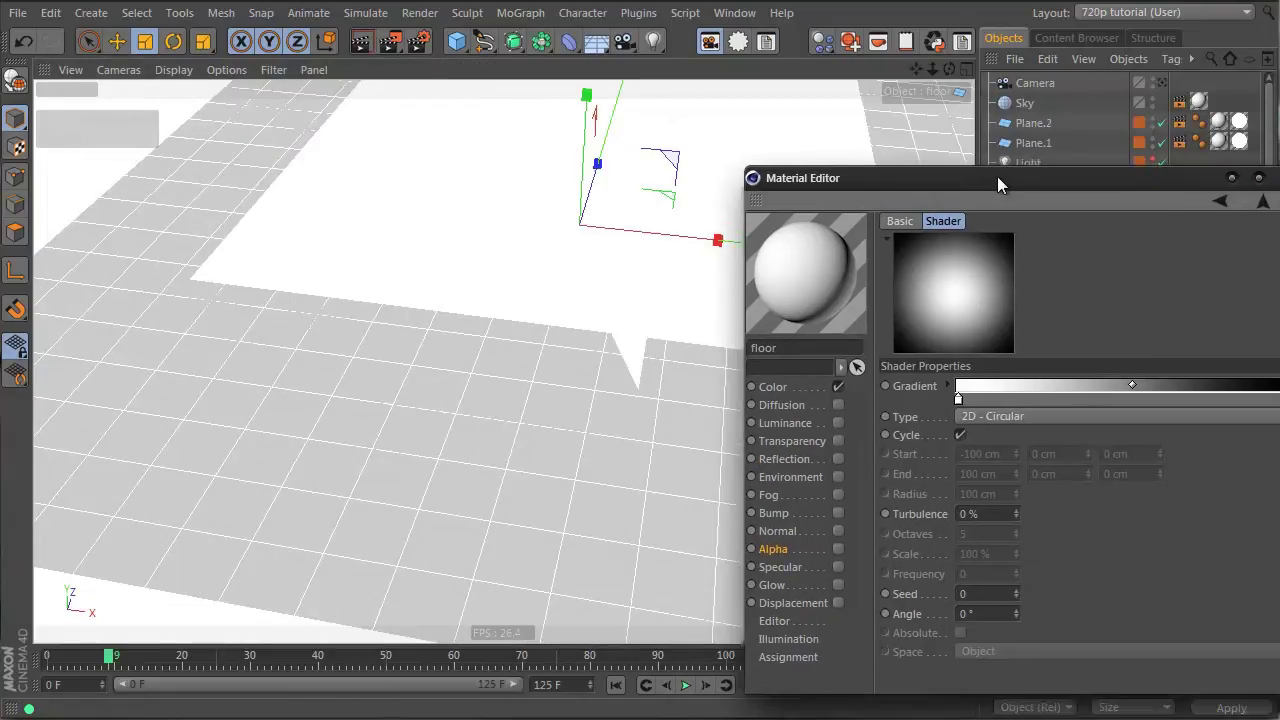
pyautogui.click(785, 619)
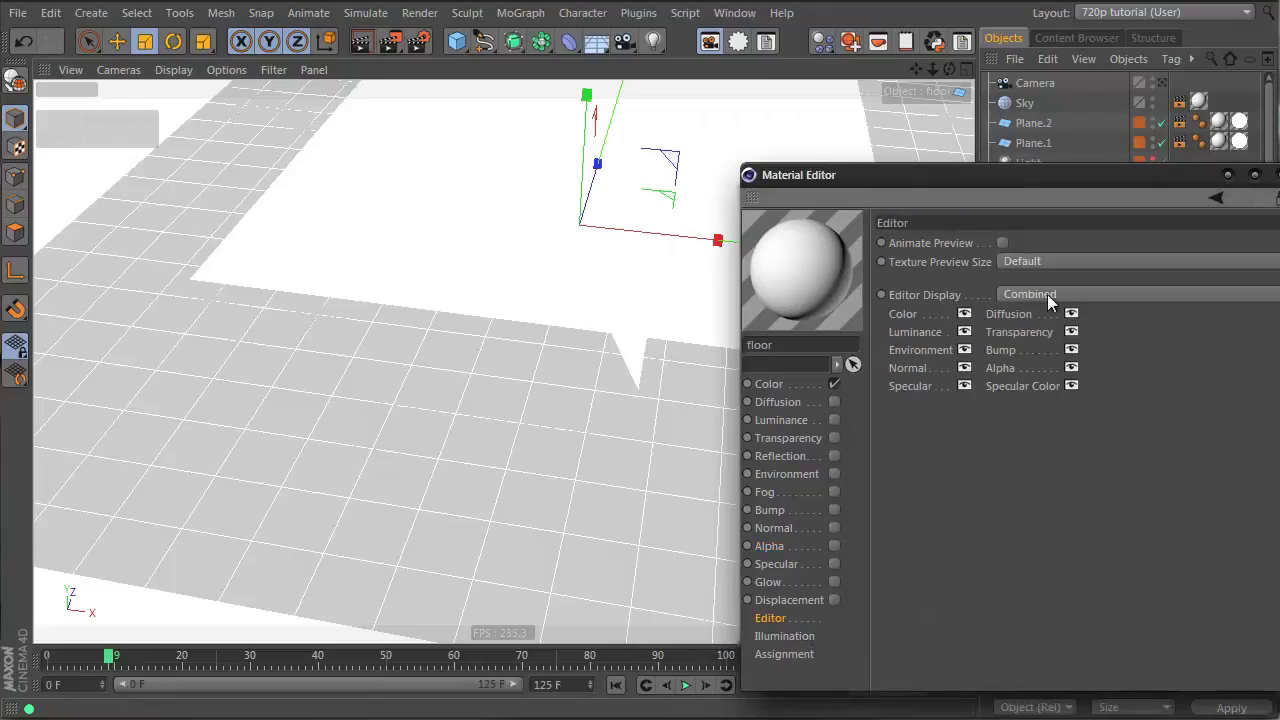
pyautogui.click(1080, 295)
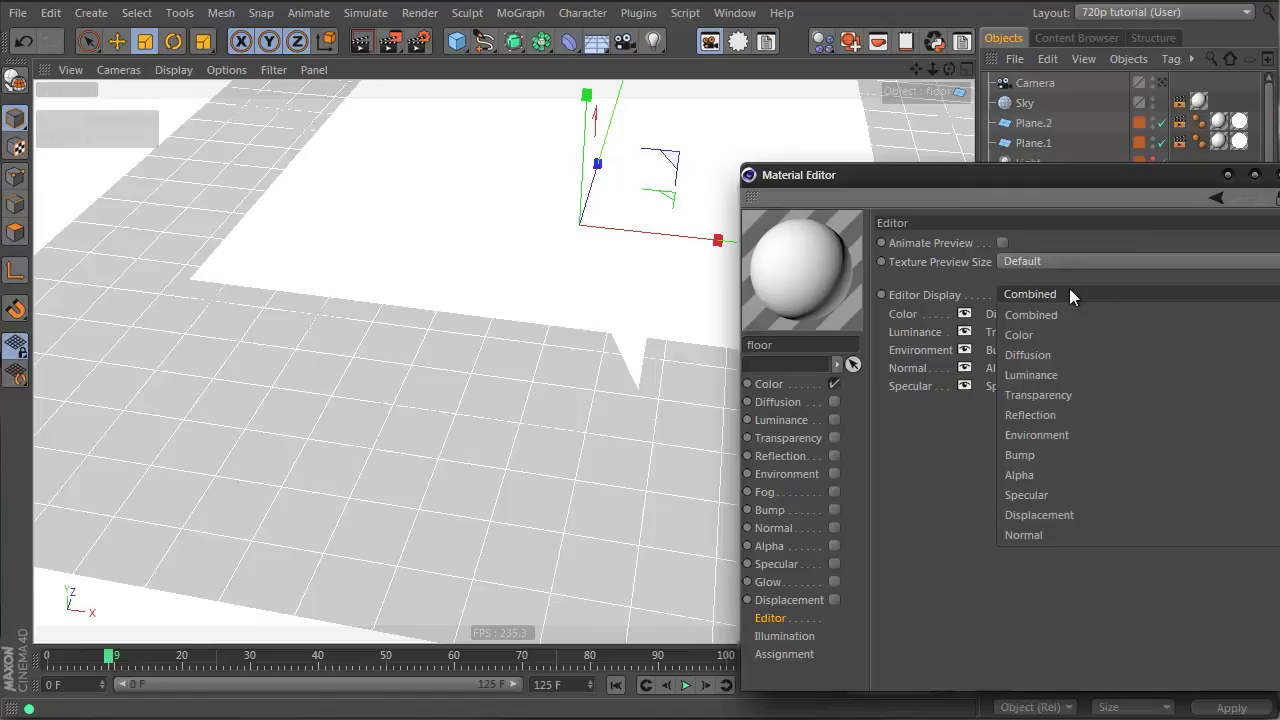
pyautogui.click(1064, 470)
pyautogui.moveTo(400, 405)
pyautogui.keyDown('alt'); pyautogui.mouseDown()
pyautogui.moveTo(494, 331)
pyautogui.moveTo(581, 296)
pyautogui.moveTo(477, 323)
pyautogui.moveTo(517, 314)
pyautogui.mouseUp(); pyautogui.keyUp('alt')
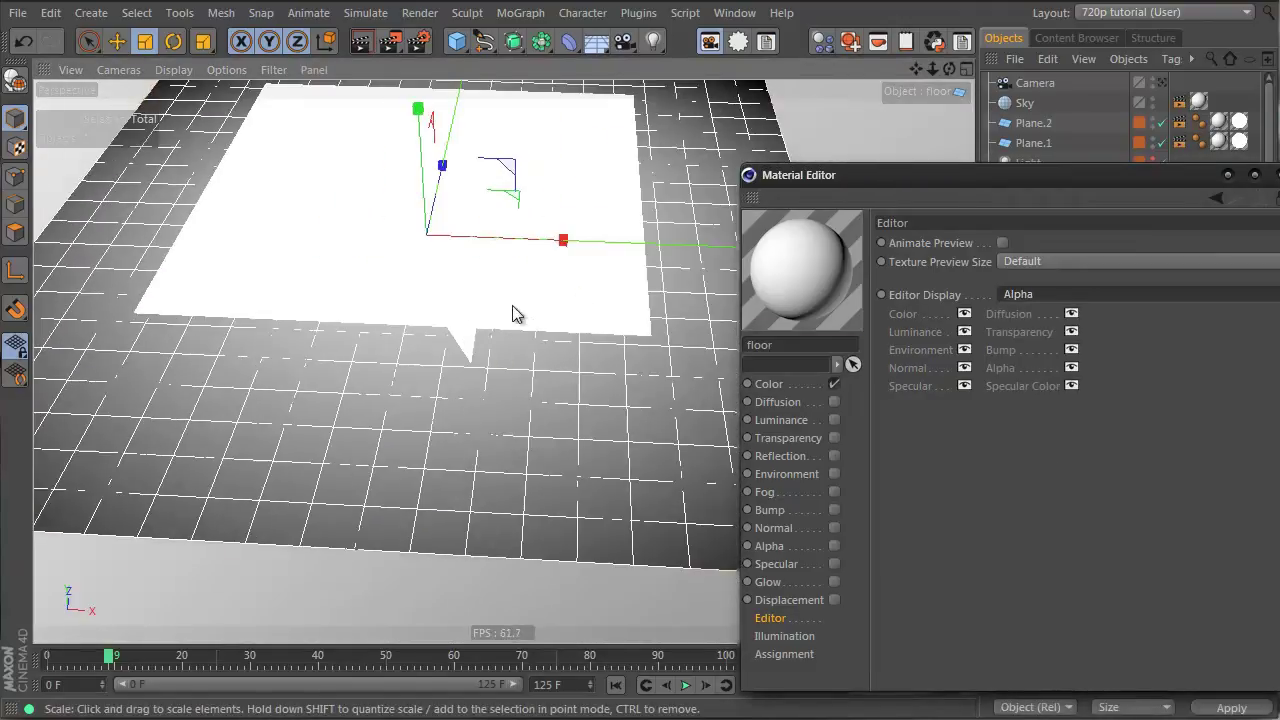
# - Enable the floor material's Alpha channel and pull the gradient's black knot inward so the circular fade ends sooner
pyautogui.moveTo(1003, 172); pyautogui.dragTo(1016, 345)
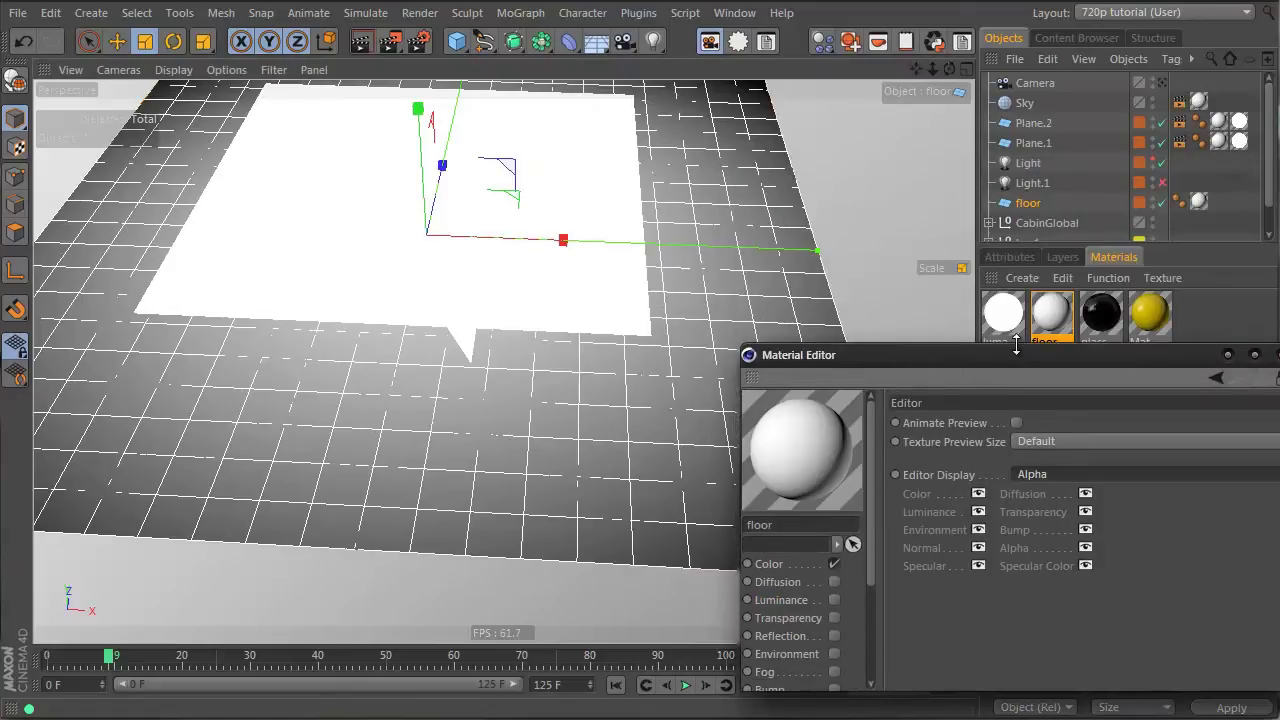
pyautogui.moveTo(869, 530); pyautogui.dragTo(789, 617)
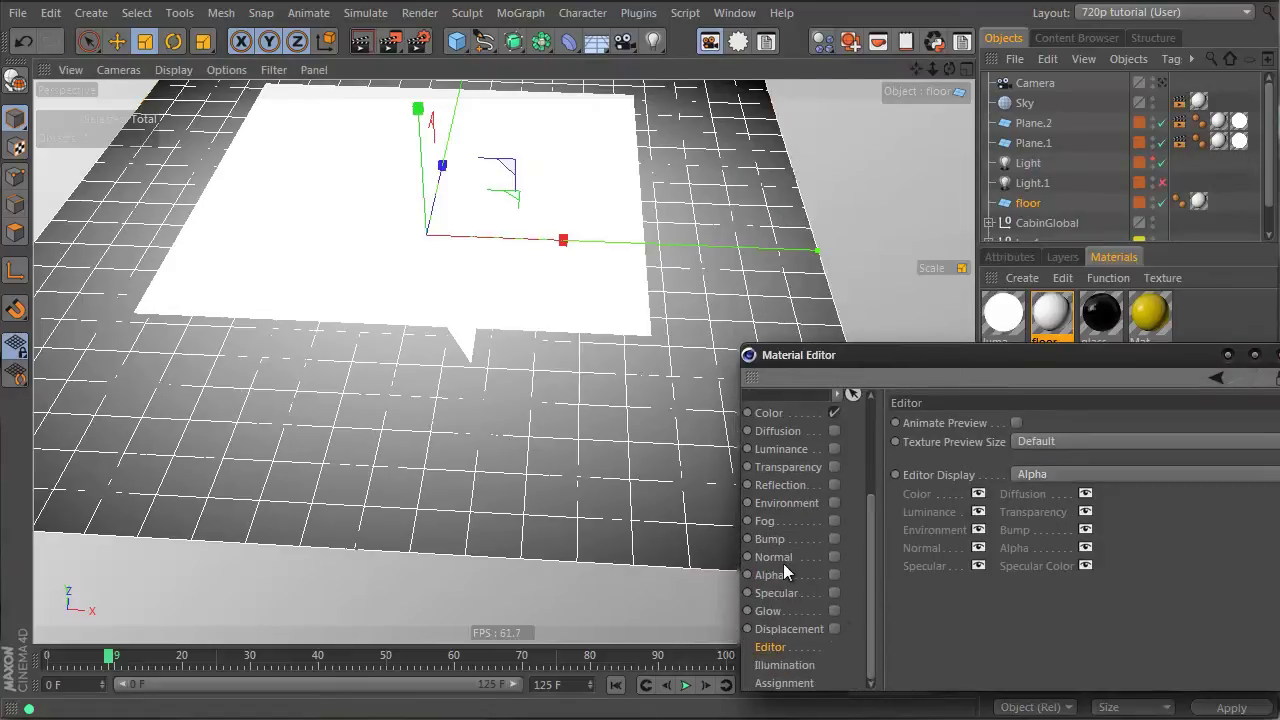
pyautogui.click(830, 577)
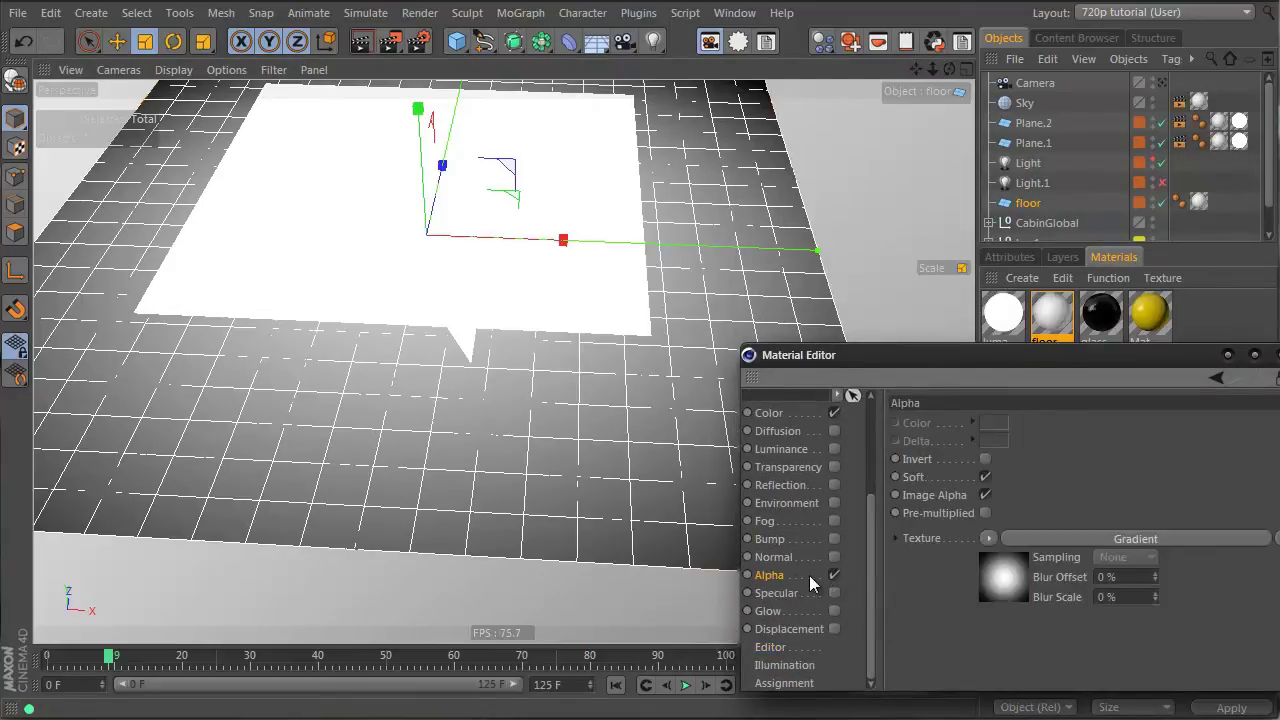
pyautogui.click(1004, 592)
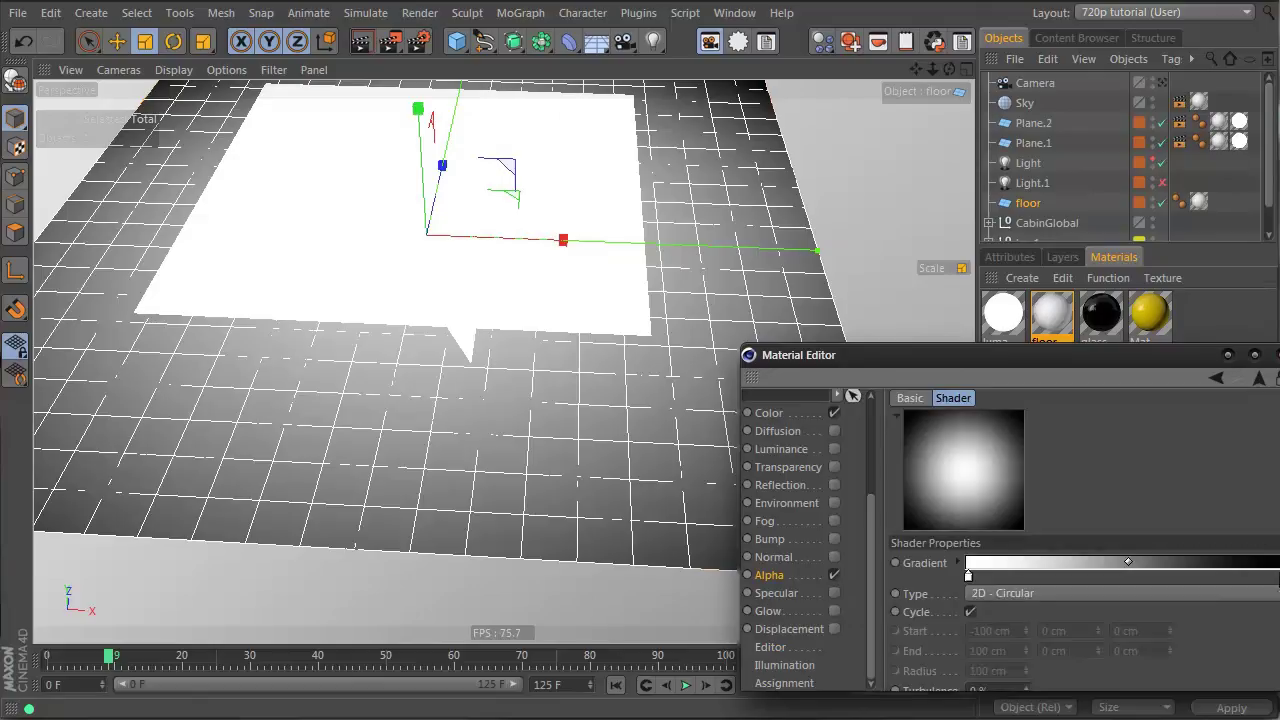
pyautogui.moveTo(1272, 577); pyautogui.dragTo(1190, 578)
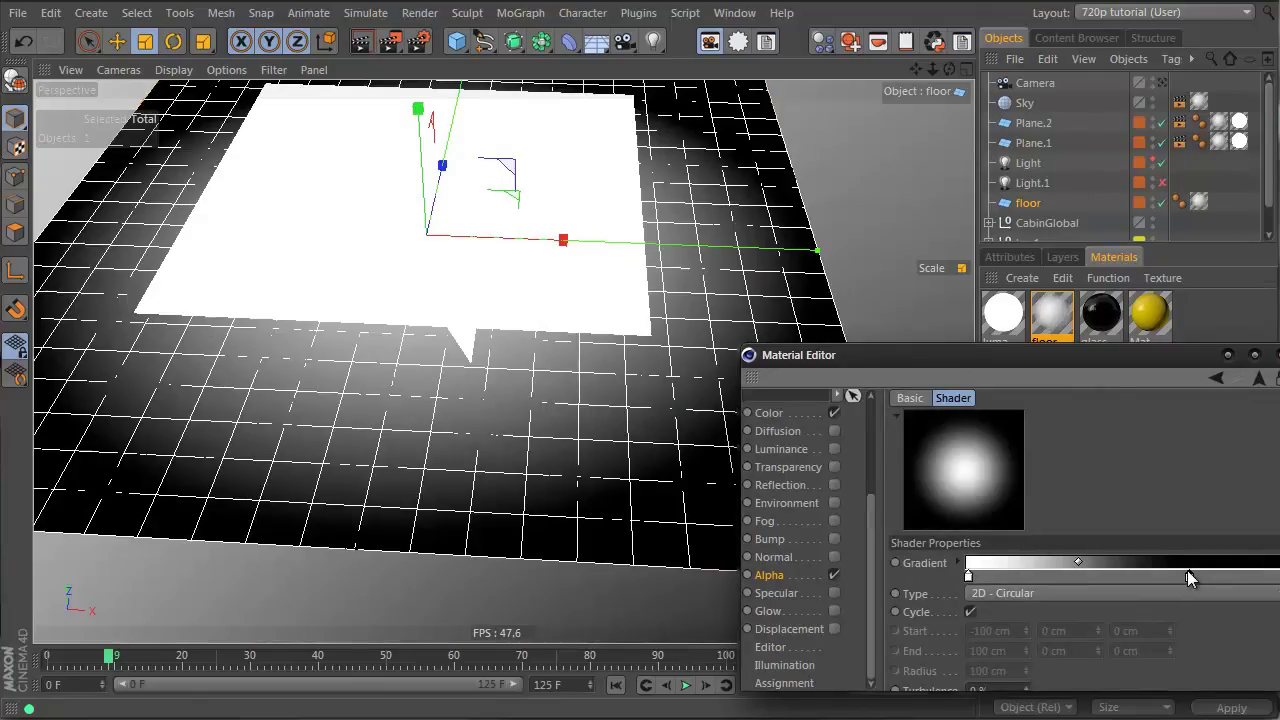
pyautogui.click(1276, 356)
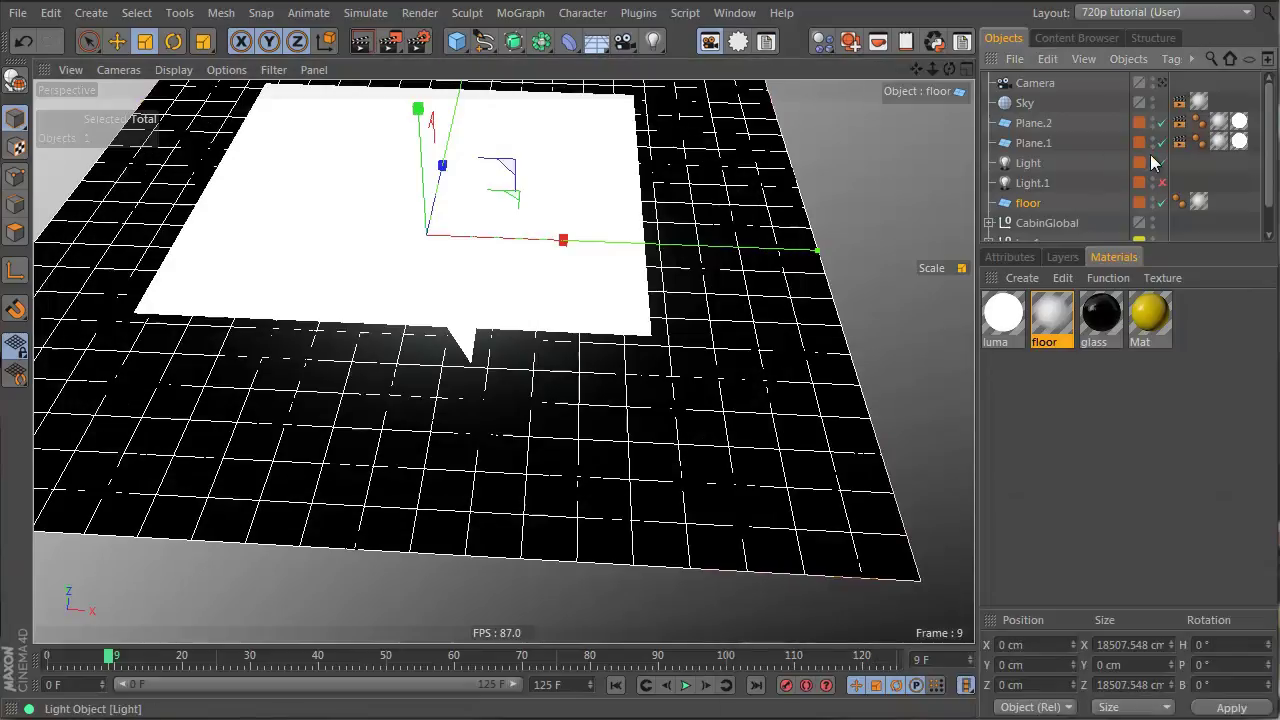
# - Return to the scene camera in the four-view layout, scale the floor down to about 9309 cm, and render the camera view
pyautogui.click(1162, 82)
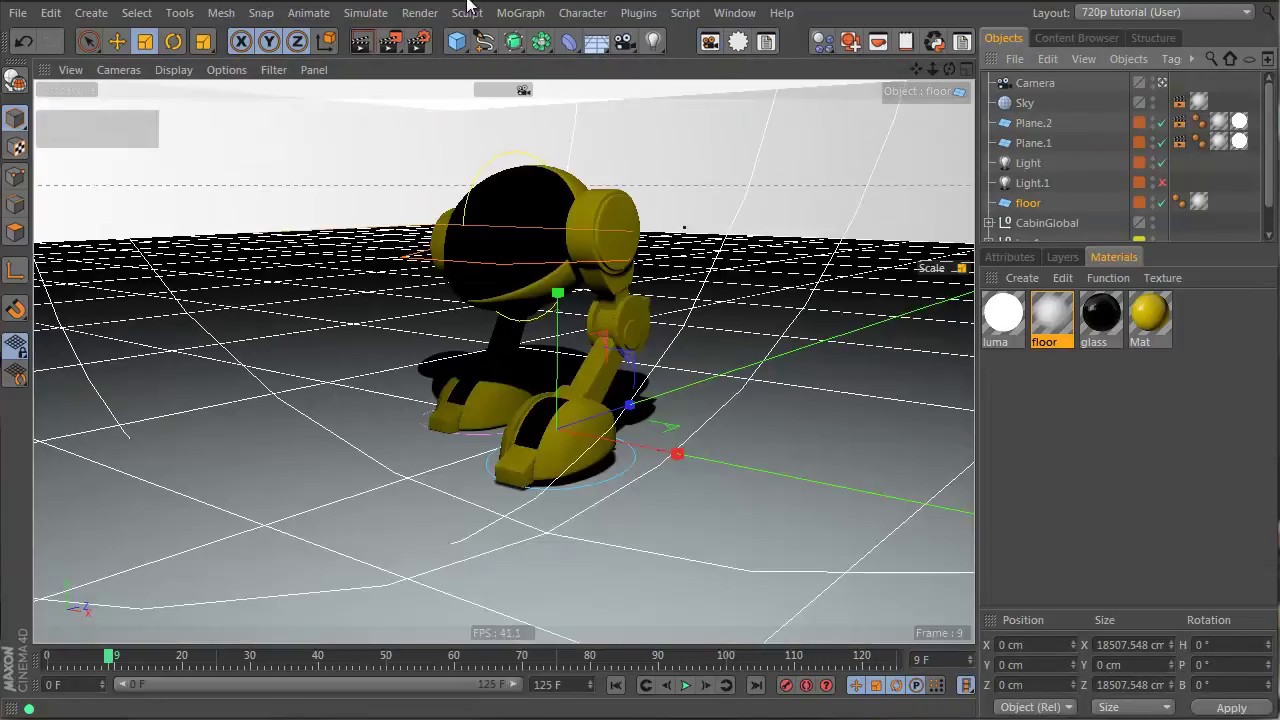
pyautogui.middleClick(391, 90)
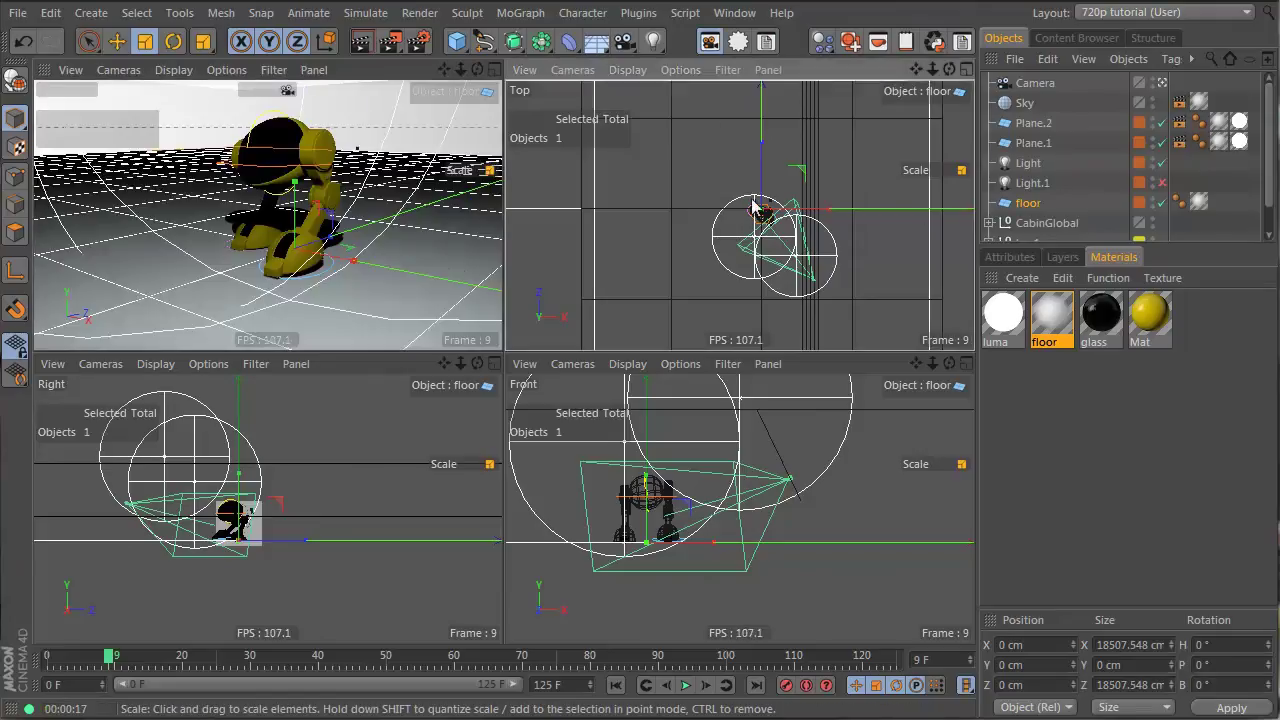
pyautogui.moveTo(907, 146)
pyautogui.mouseDown()
pyautogui.moveTo(770, 195)
pyautogui.moveTo(709, 394)
pyautogui.moveTo(597, 271)
pyautogui.moveTo(483, 265)
pyautogui.mouseUp()
pyautogui.click(360, 40)
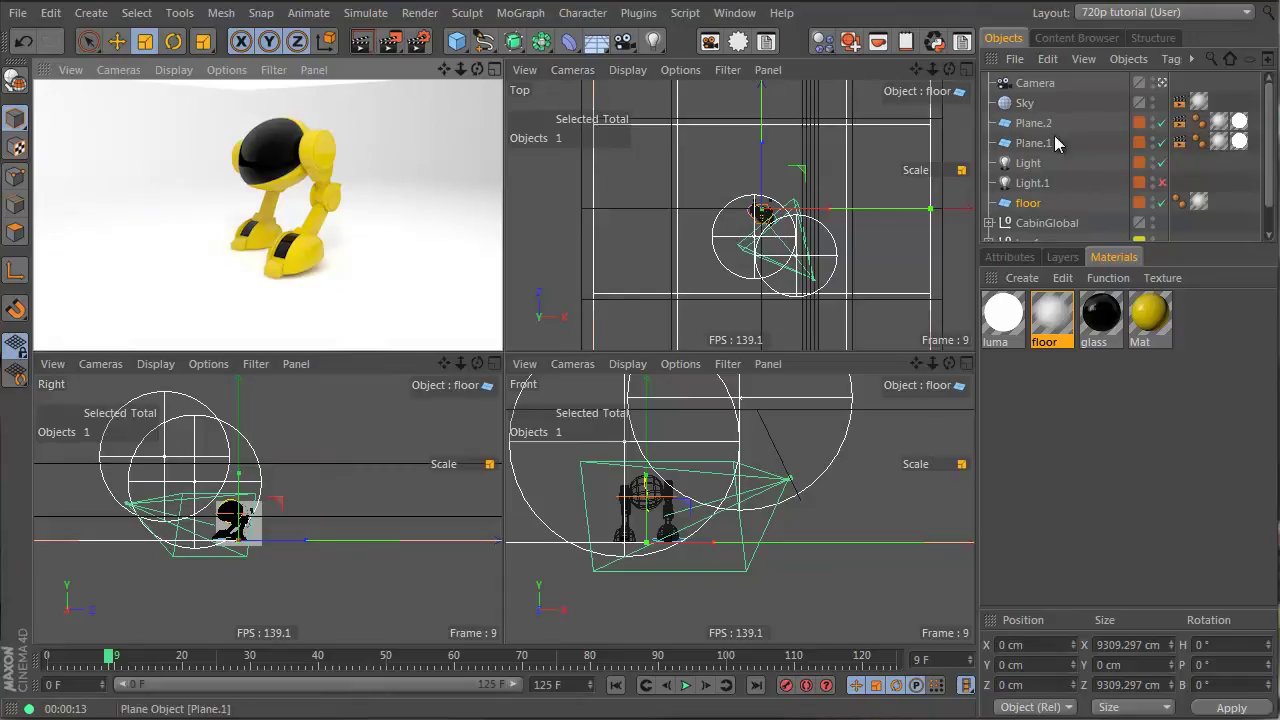
# - Disable Seen by Camera on the Compositing tags of Plane.1 and Plane.2
pyautogui.click(1178, 121)
pyautogui.keyDown('ctrl'); pyautogui.click(1179, 142); pyautogui.keyUp('ctrl')
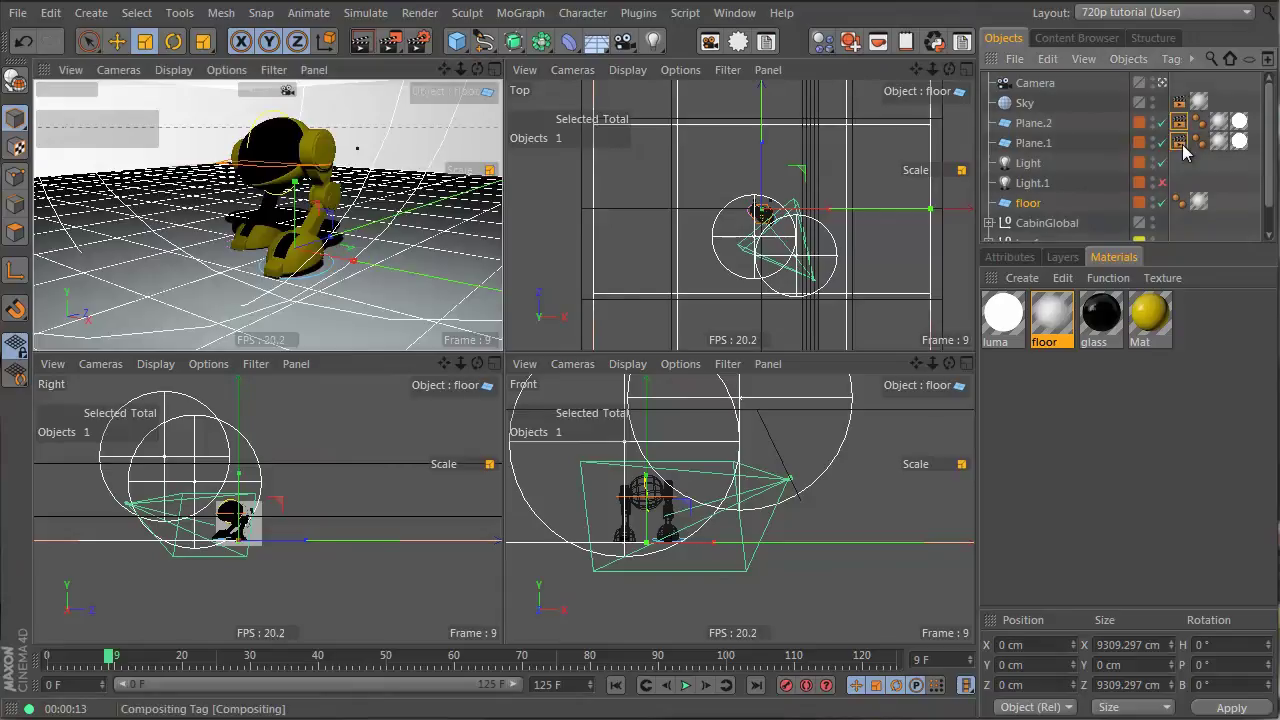
pyautogui.click(1010, 257)
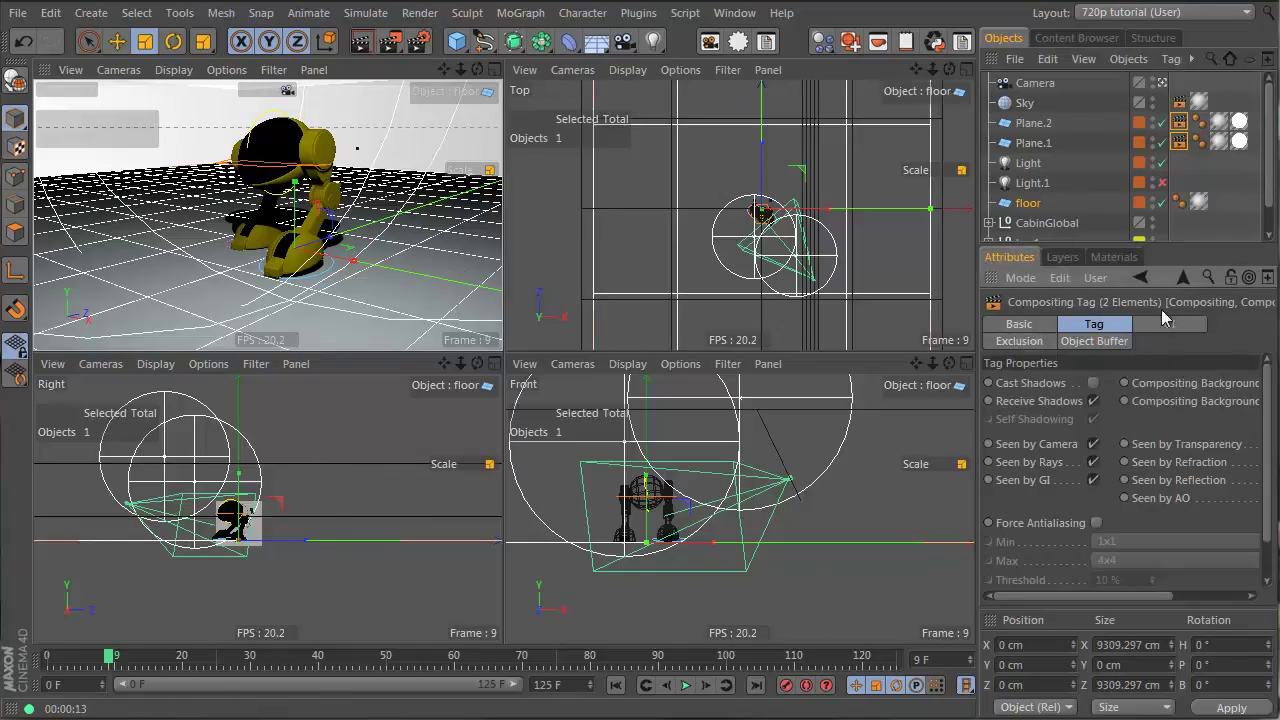
pyautogui.click(1093, 444)
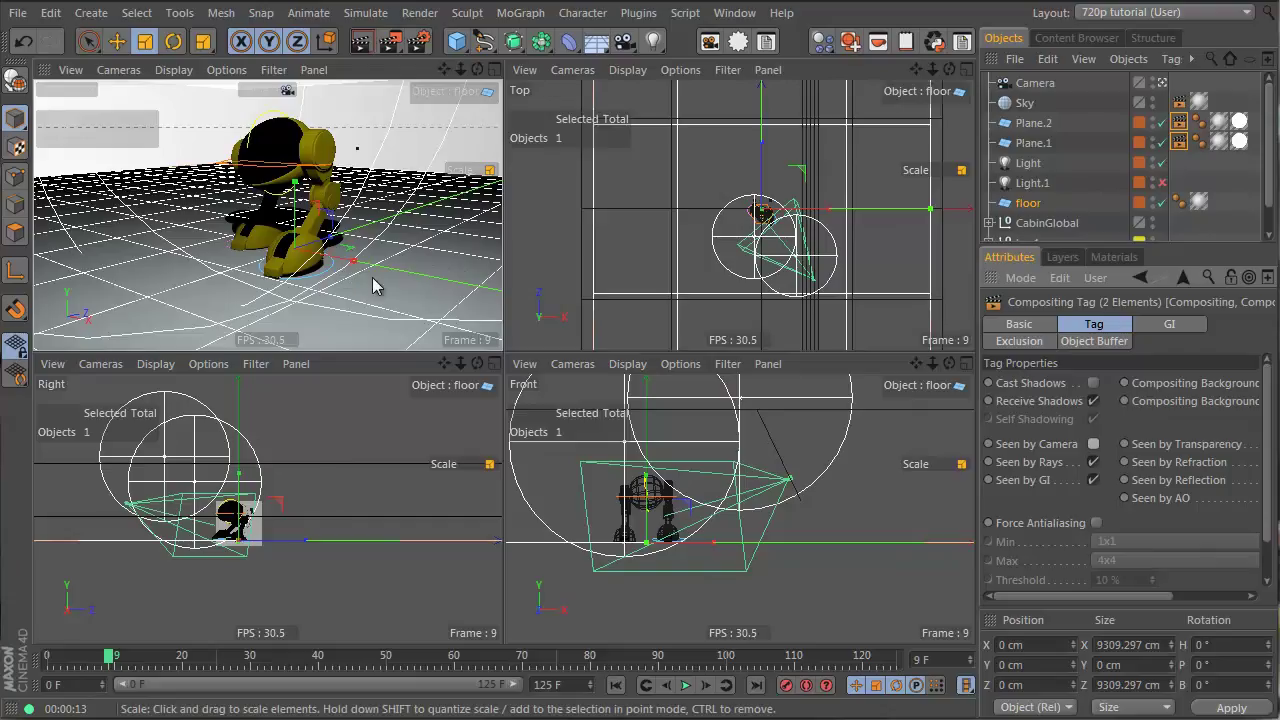
pyautogui.click(417, 246)
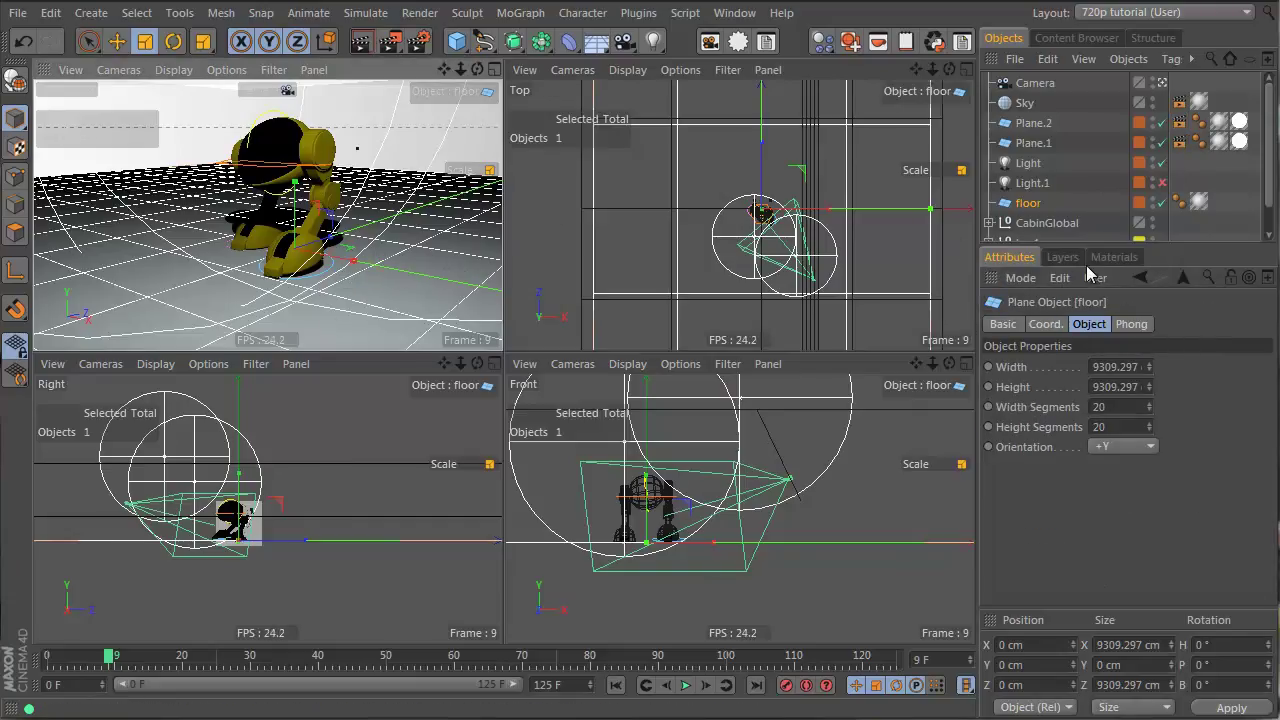
# - Create a new material and tint its Color pale blue with hue 185° and saturation about 11%
pyautogui.click(1060, 260)
pyautogui.click(1112, 258)
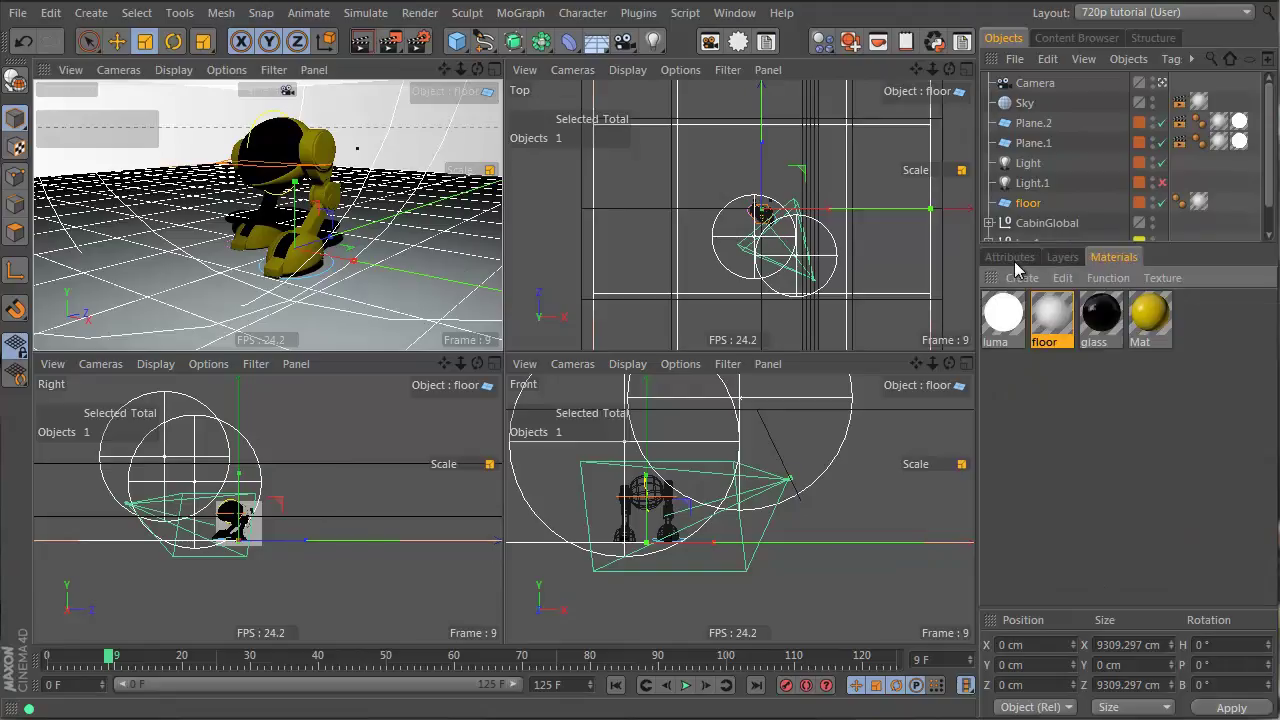
pyautogui.click(1052, 318)
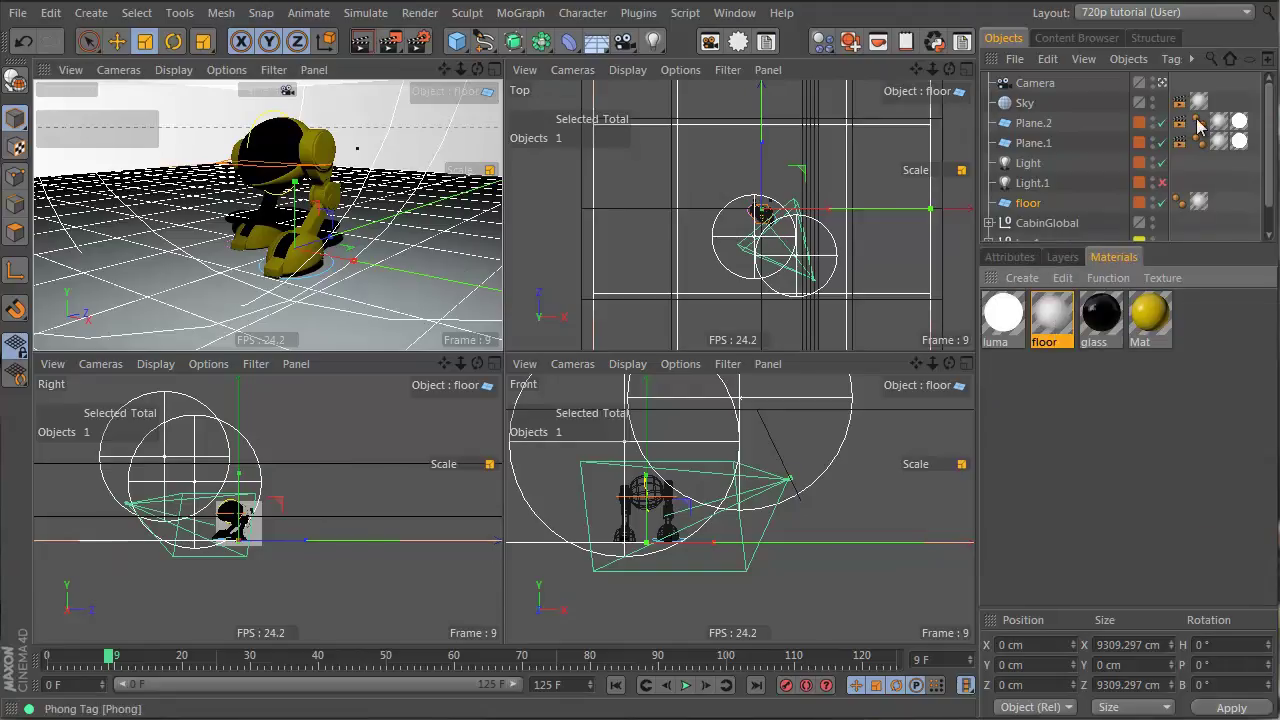
pyautogui.doubleClick(1030, 388)
pyautogui.doubleClick(988, 308)
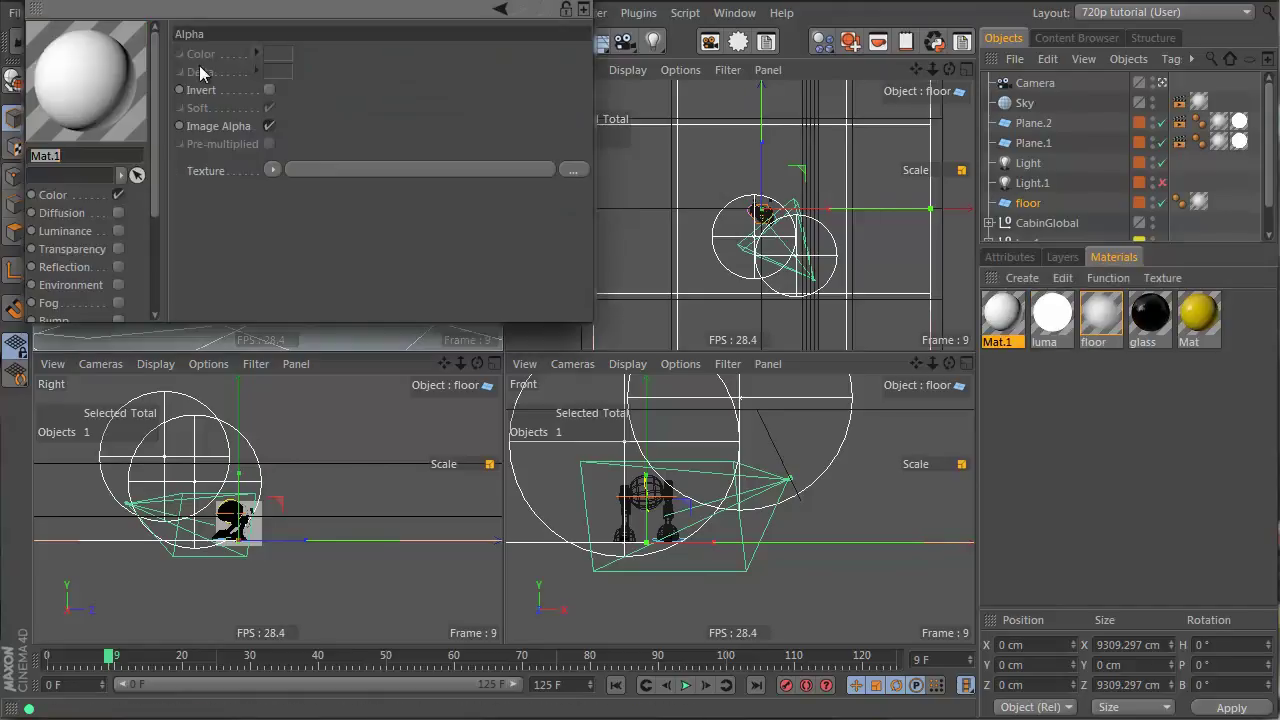
pyautogui.click(80, 196)
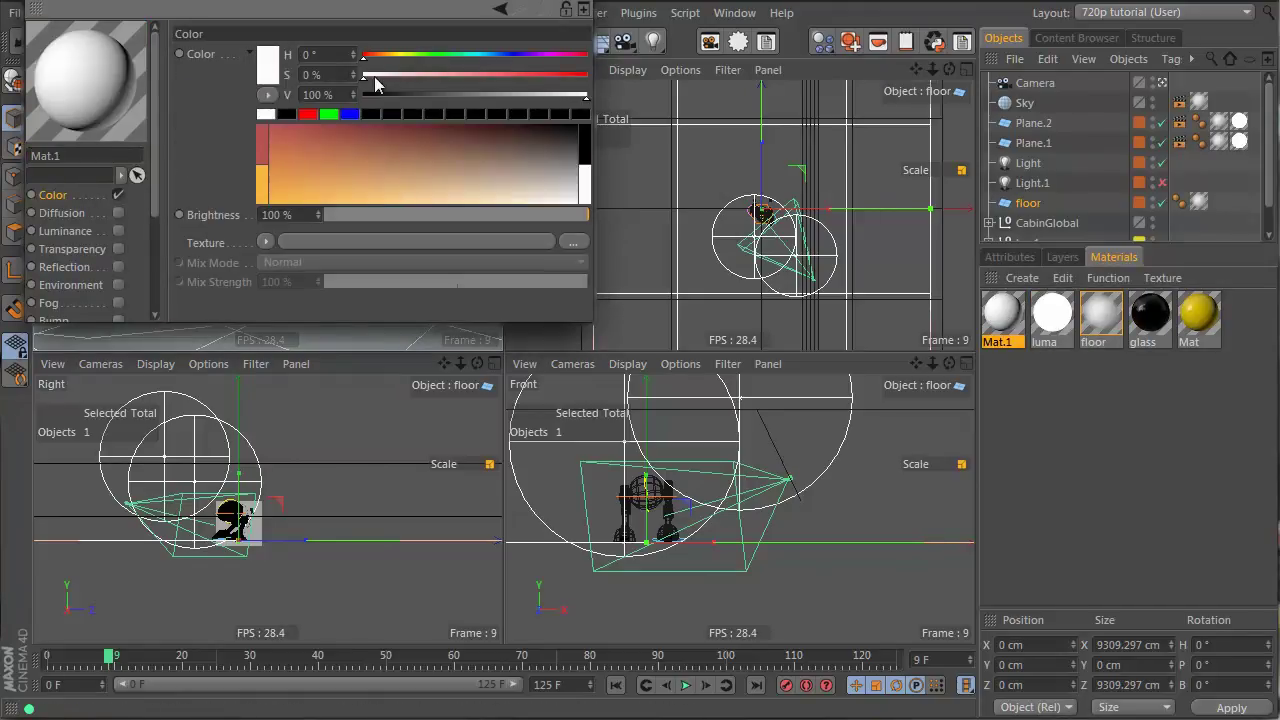
pyautogui.moveTo(363, 75); pyautogui.dragTo(392, 76)
pyautogui.click(478, 54)
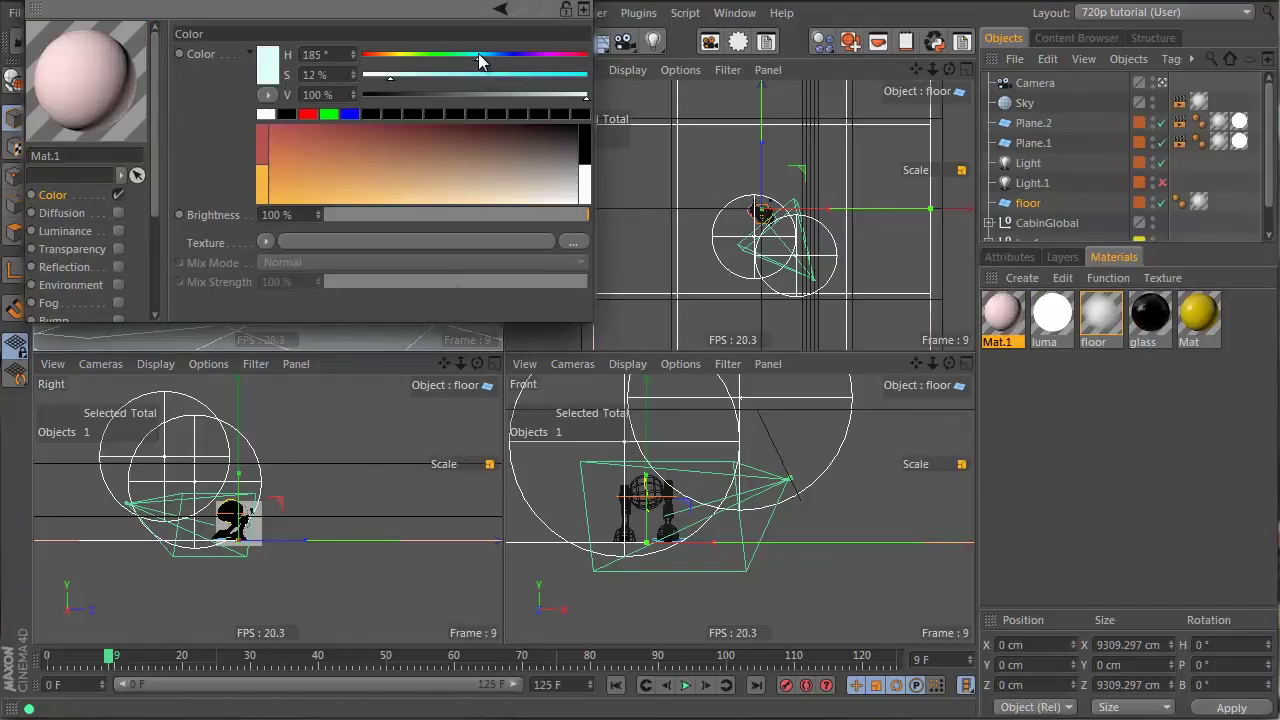
pyautogui.click(390, 77)
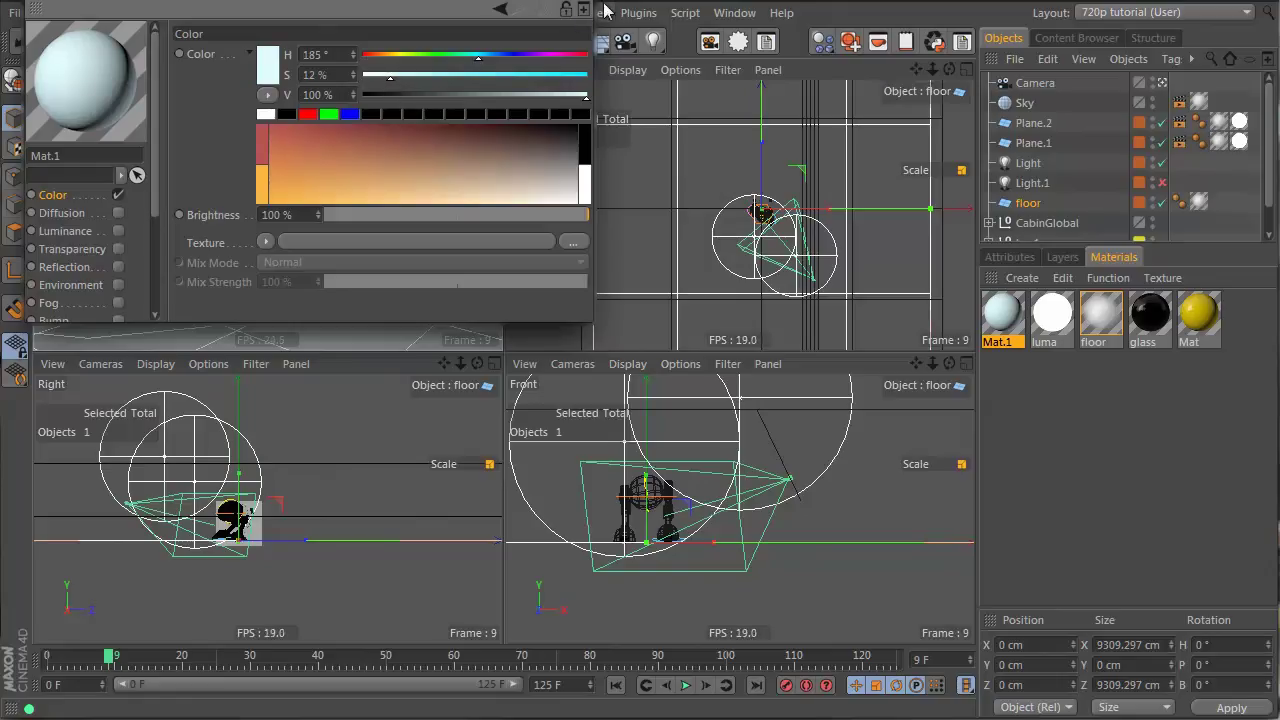
pyautogui.click(584, 9)
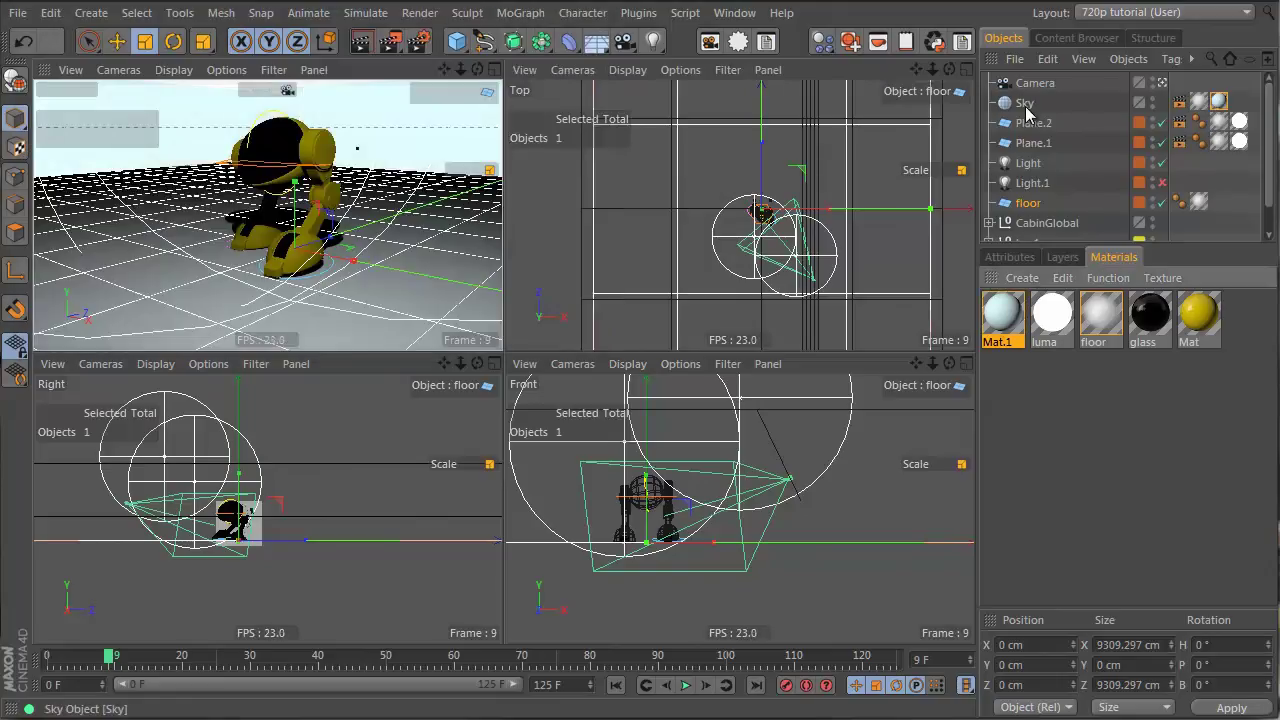
# - Try the pale blue material on the Sky with a test render, and put the floor material back on it
pyautogui.click(1199, 102)
pyautogui.press('Delete')
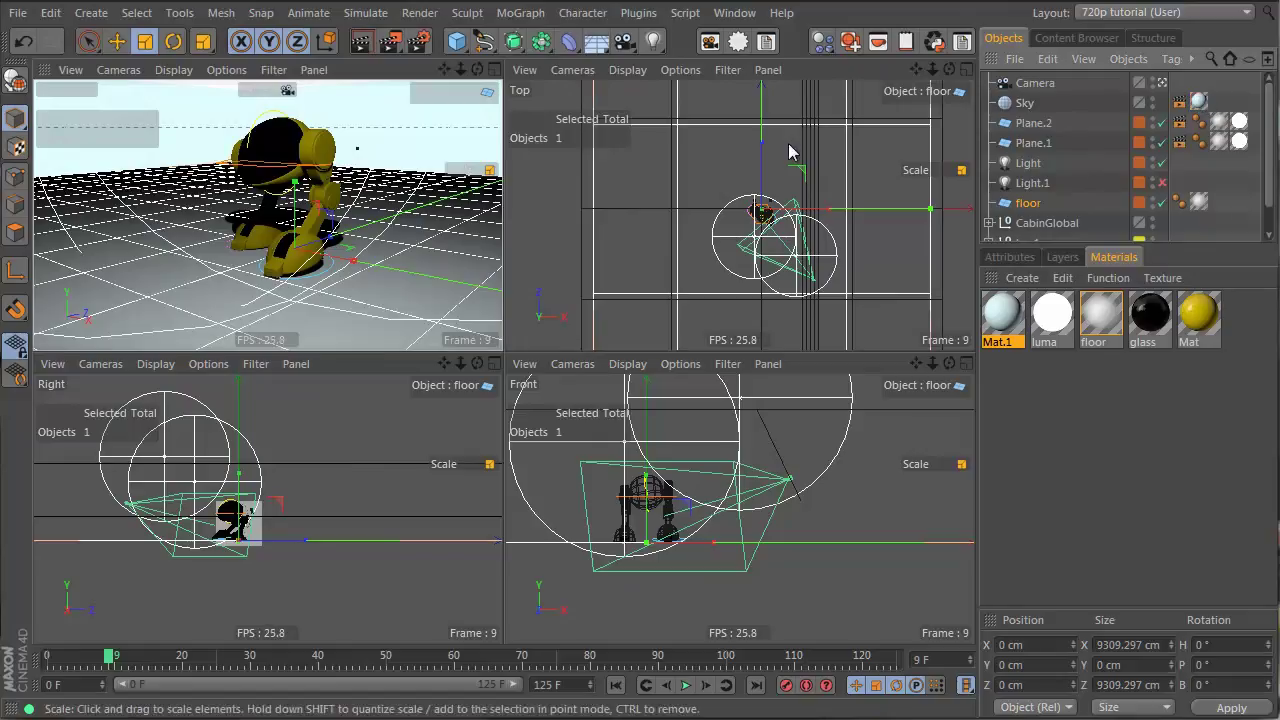
pyautogui.click(362, 44)
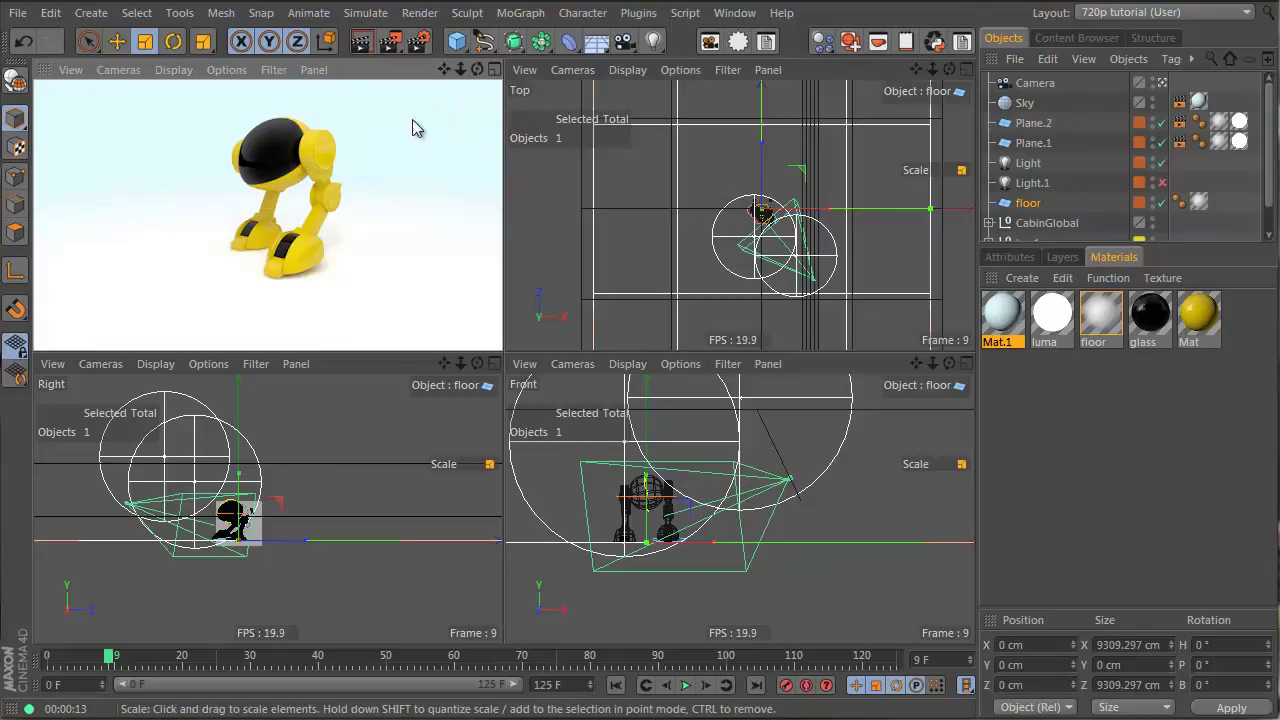
pyautogui.moveTo(1045, 322); pyautogui.dragTo(1212, 102)
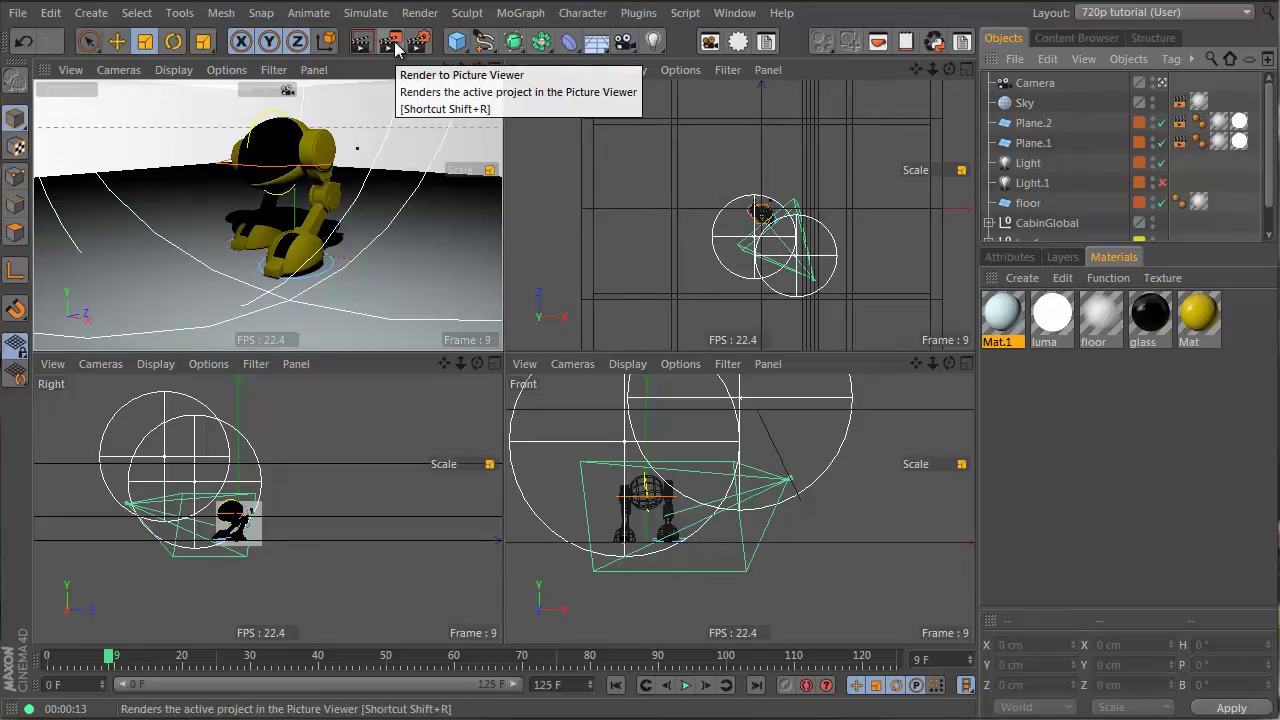
# - Open the render settings and review the Save and Output options
pyautogui.hotkey('ctrl', 'b')
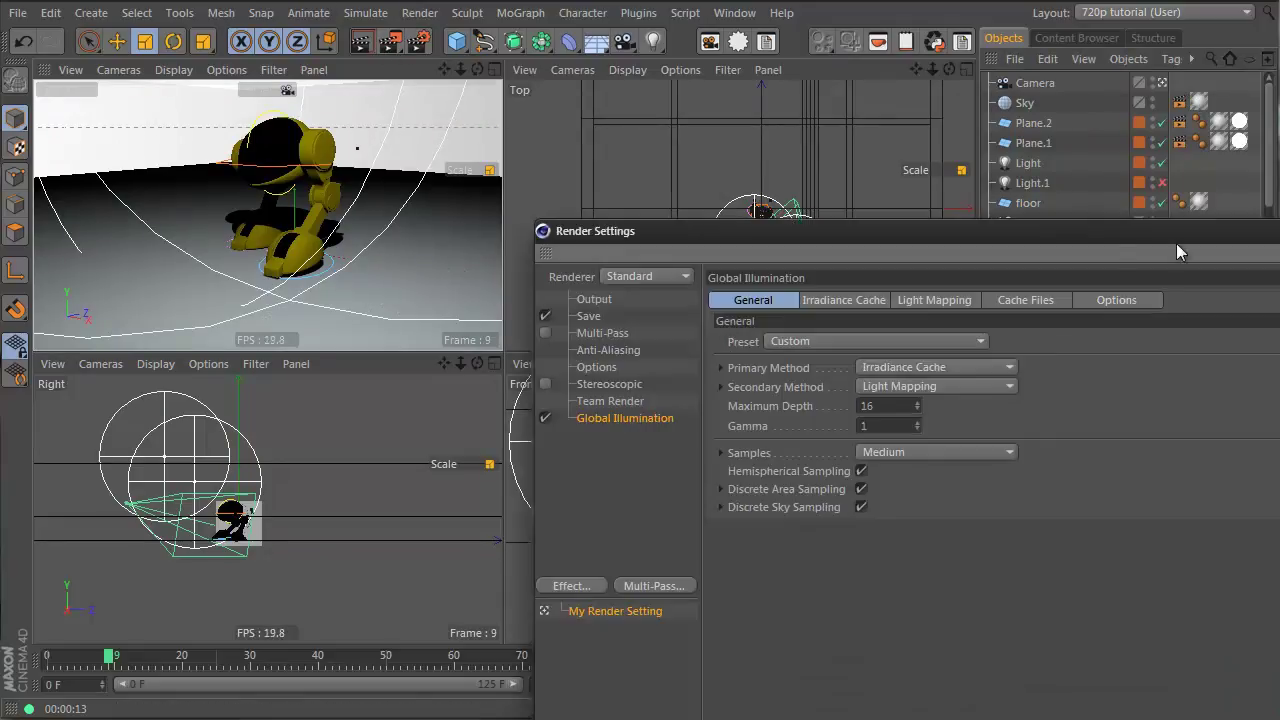
pyautogui.click(594, 319)
pyautogui.moveTo(866, 237); pyautogui.dragTo(564, 121)
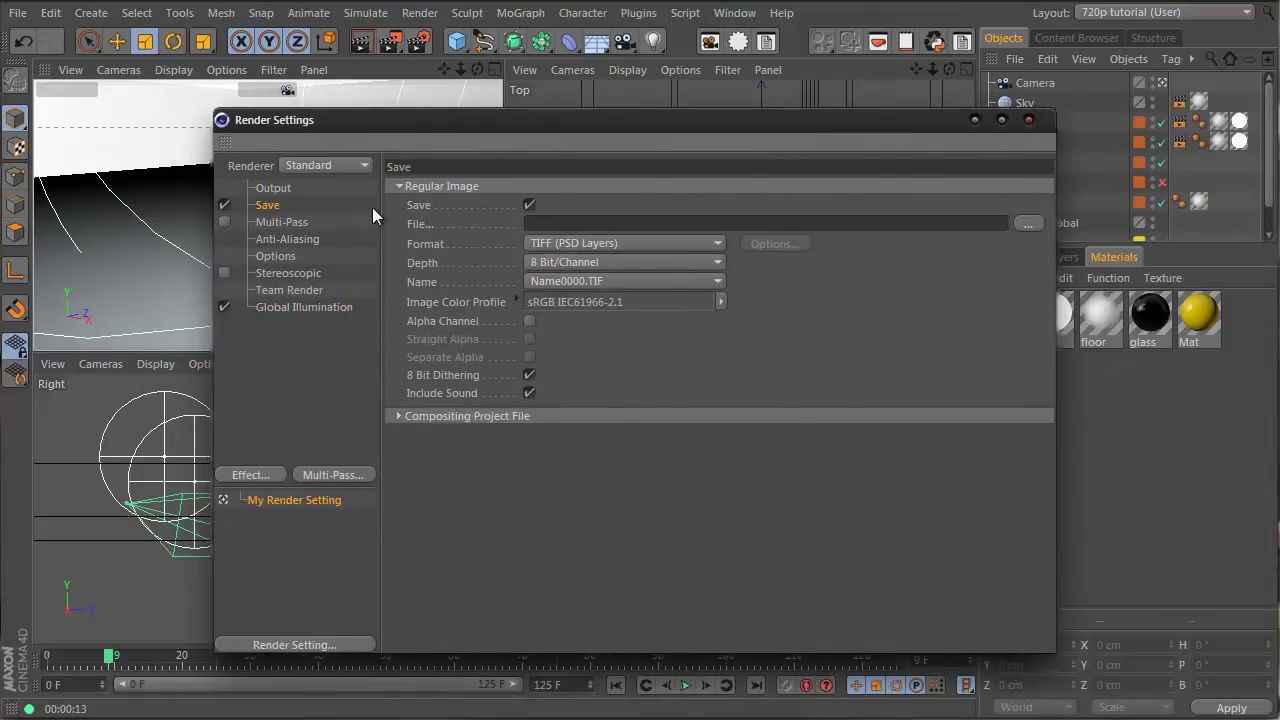
pyautogui.click(274, 188)
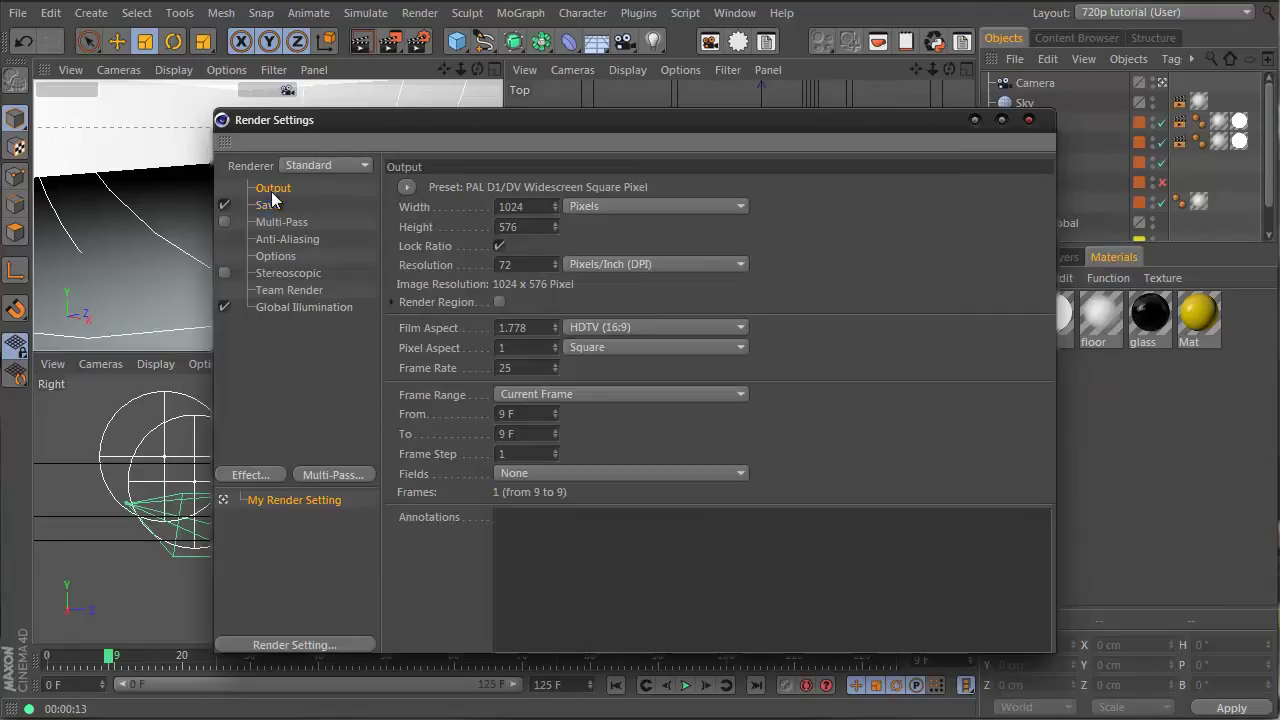
pyautogui.moveTo(470, 108); pyautogui.dragTo(782, 59)
# - Go to frame 68 and move the scene camera to follow the walker
pyautogui.moveTo(110, 656); pyautogui.dragTo(490, 684)
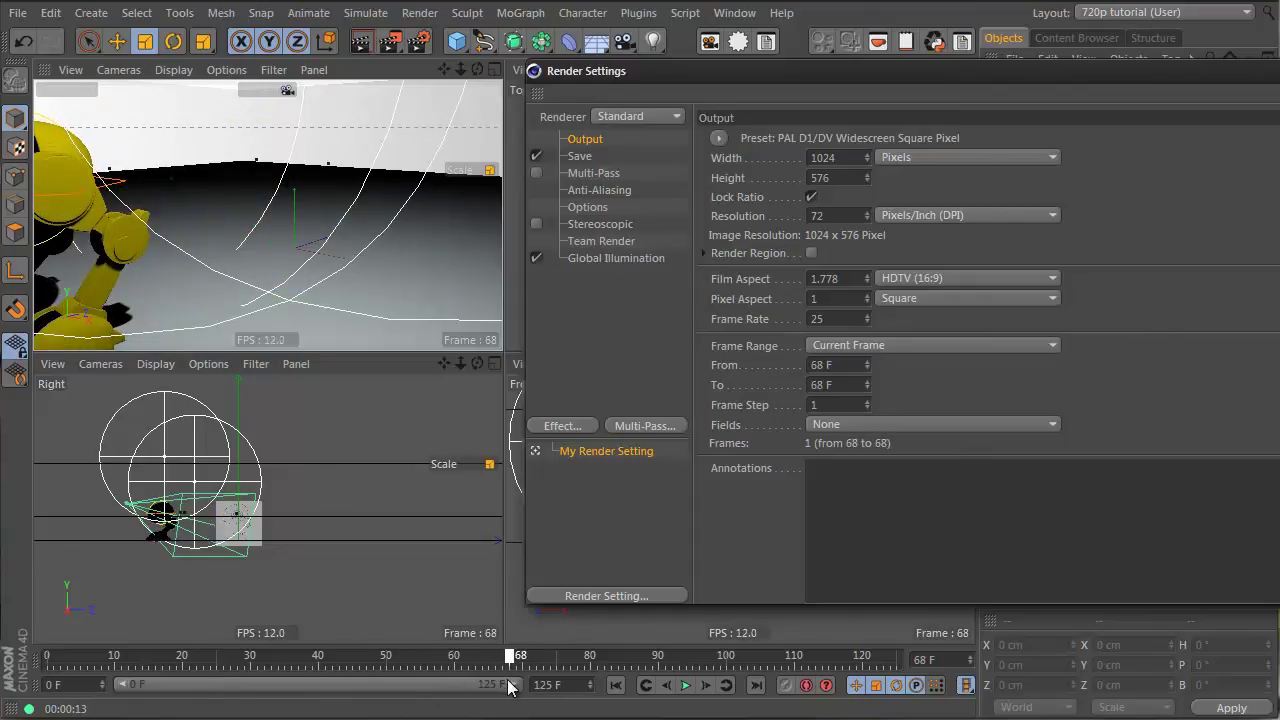
pyautogui.keyDown('alt'); pyautogui.moveTo(204, 230); pyautogui.dragTo(300, 243, button='middle'); pyautogui.keyUp('alt')
pyautogui.scroll(-3, 298, 243)
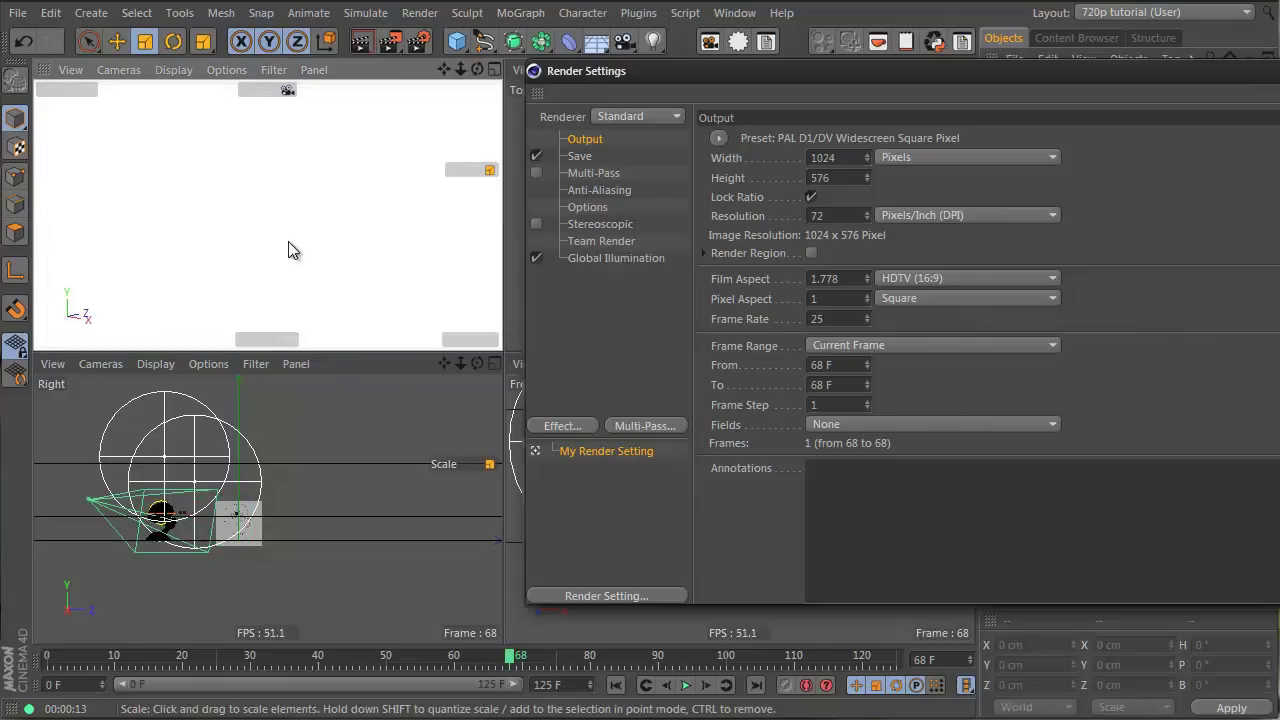
pyautogui.moveTo(1048, 66); pyautogui.dragTo(746, 452)
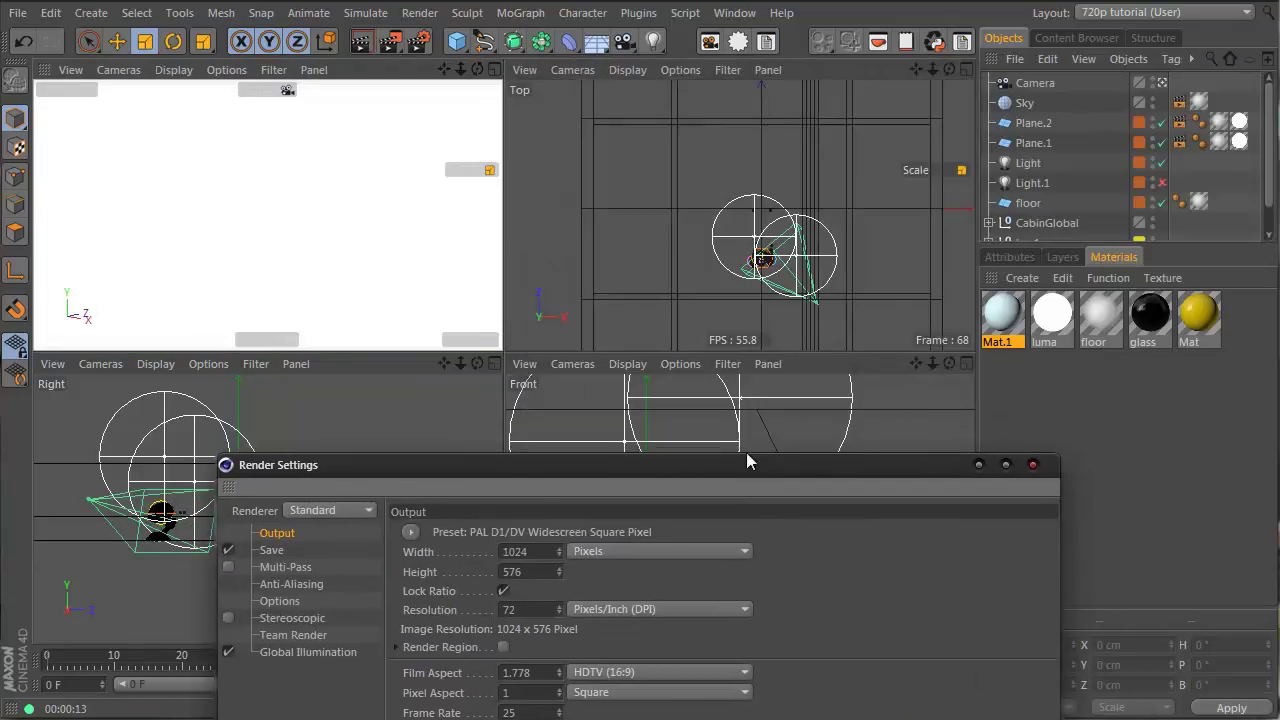
# - Hide Plane.2 in the editor, check the two planes' Compositing tags, and fine-tune the camera framing around the walker
pyautogui.click(1152, 118)
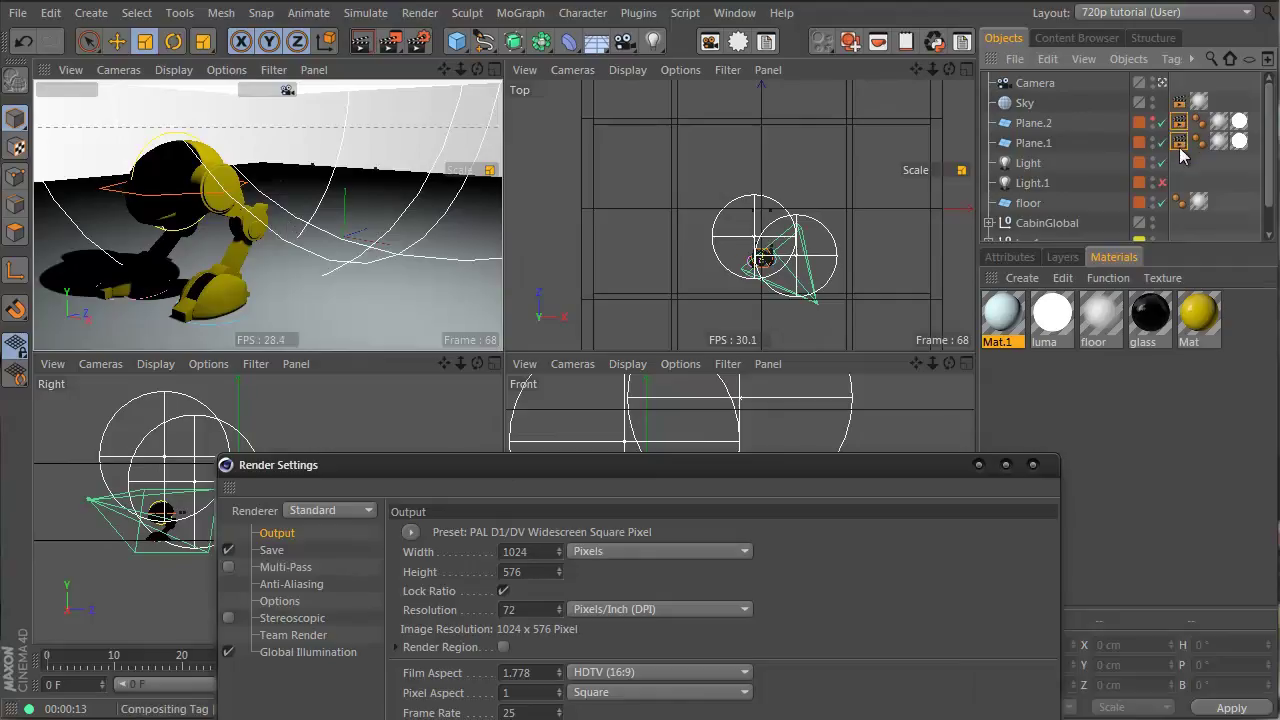
pyautogui.click(1007, 256)
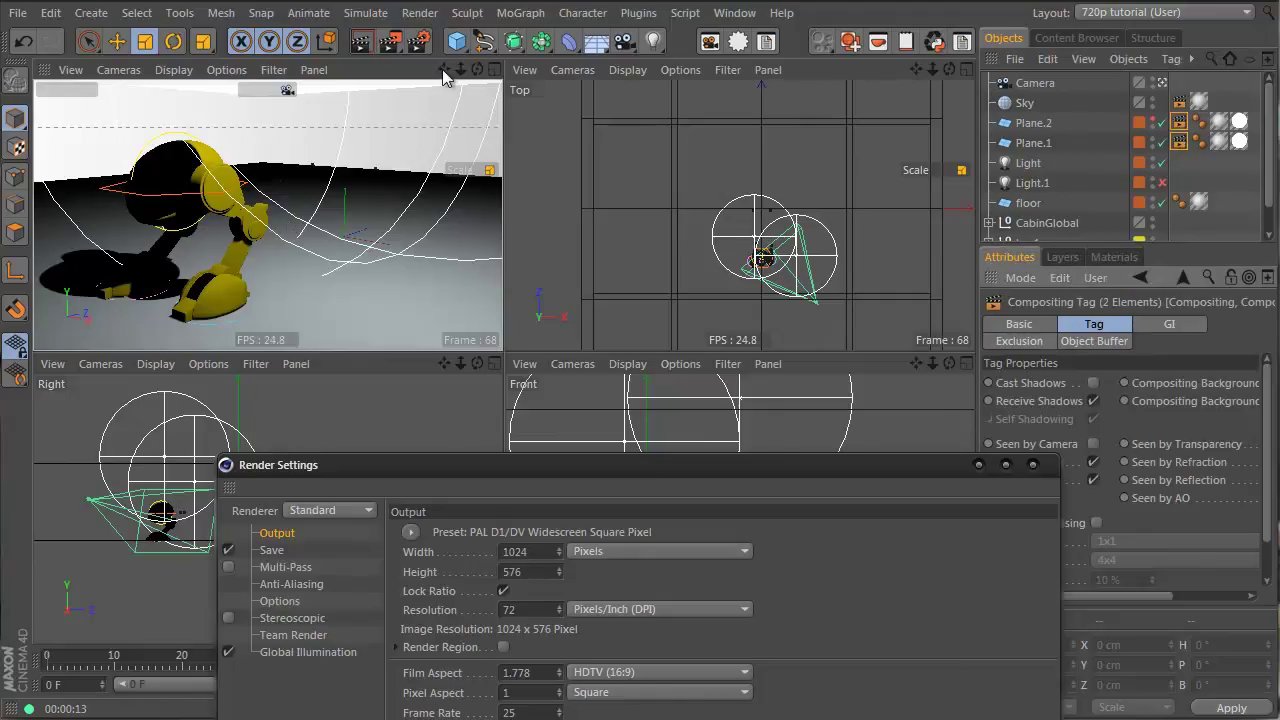
pyautogui.click(1085, 104)
pyautogui.keyDown('alt'); pyautogui.moveTo(212, 200); pyautogui.dragTo(236, 168); pyautogui.keyUp('alt')
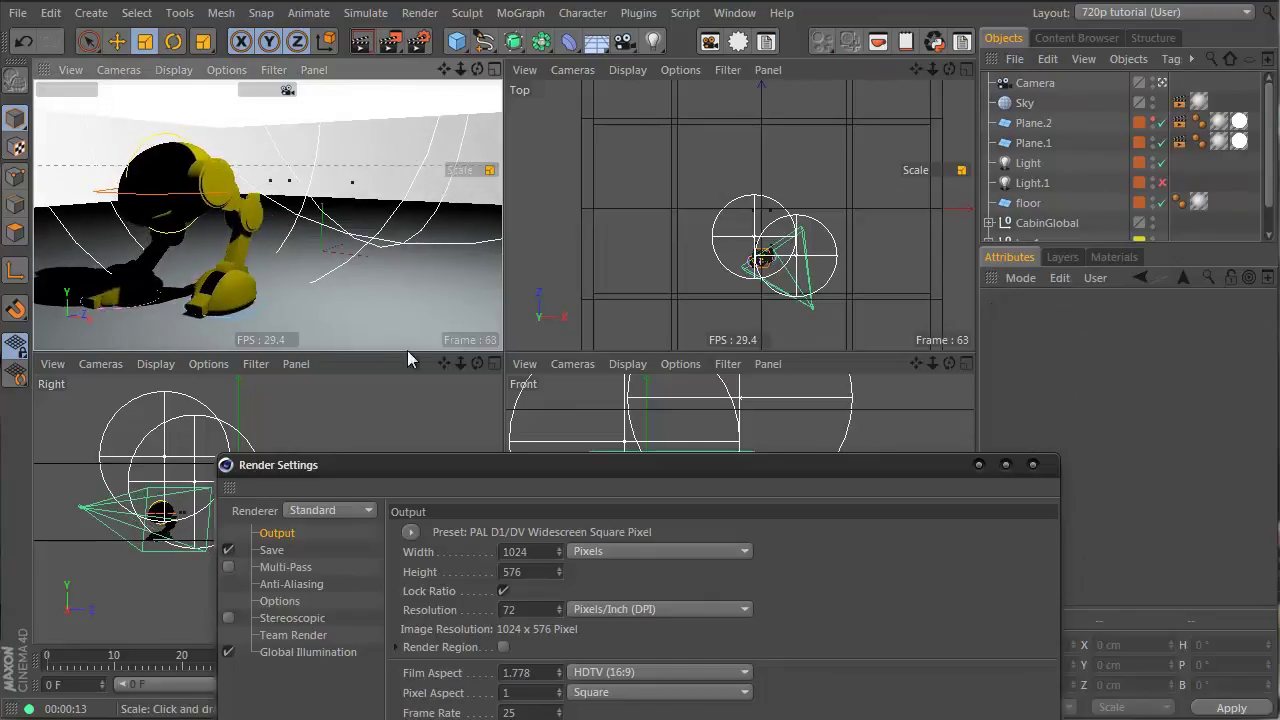
# - Go back to frame 0, select the Camera, and set the timeline's end to frame 67
pyautogui.hotkey('shift', 'f')
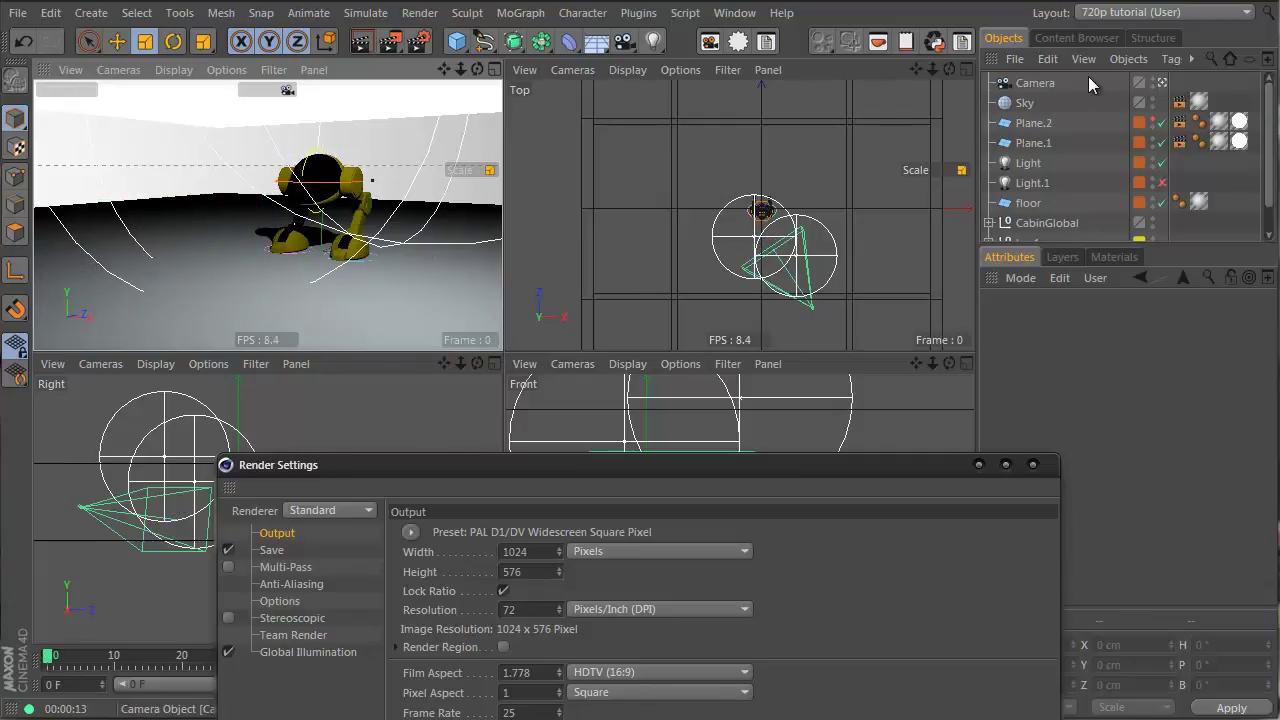
pyautogui.click(1042, 84)
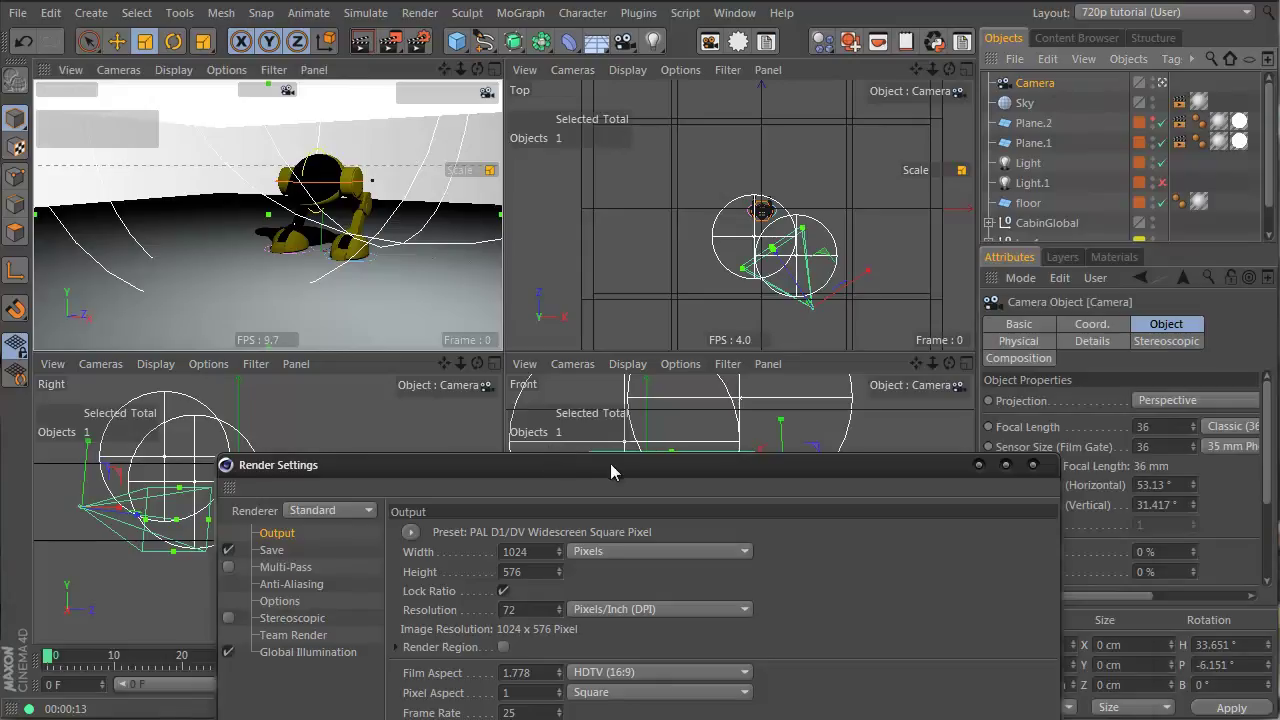
pyautogui.moveTo(612, 471); pyautogui.dragTo(1215, 159)
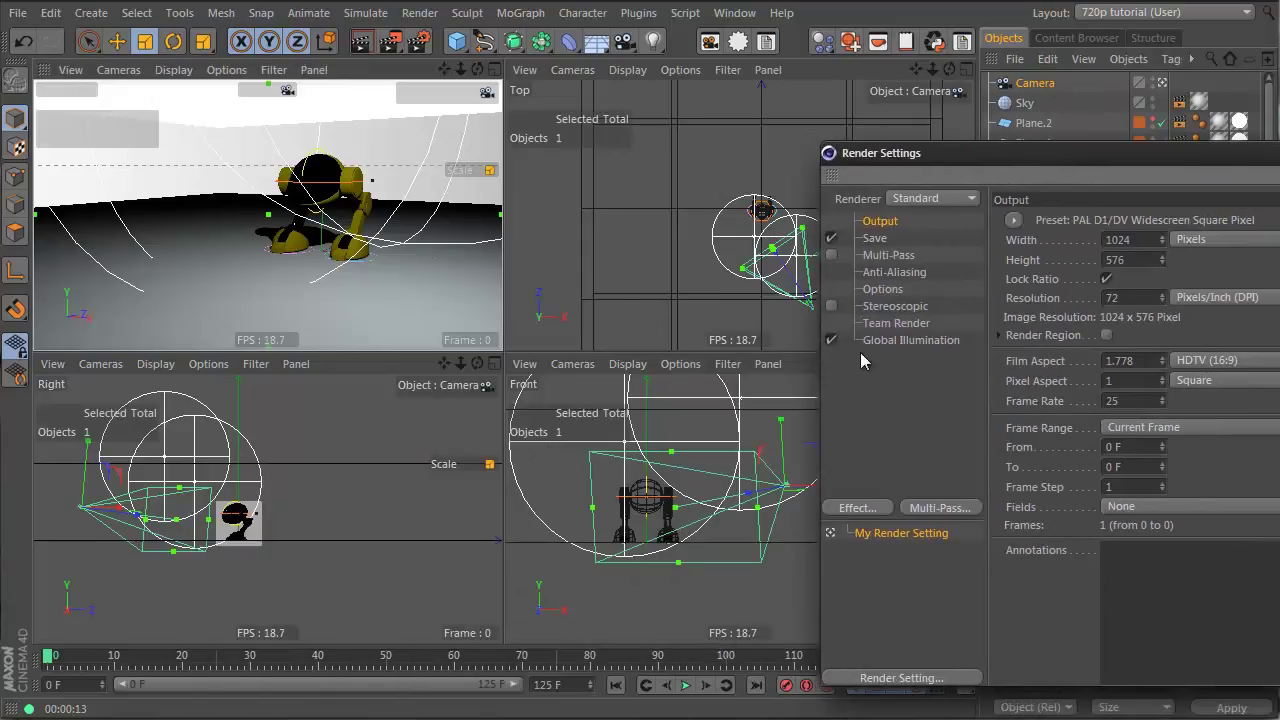
pyautogui.click(549, 684)
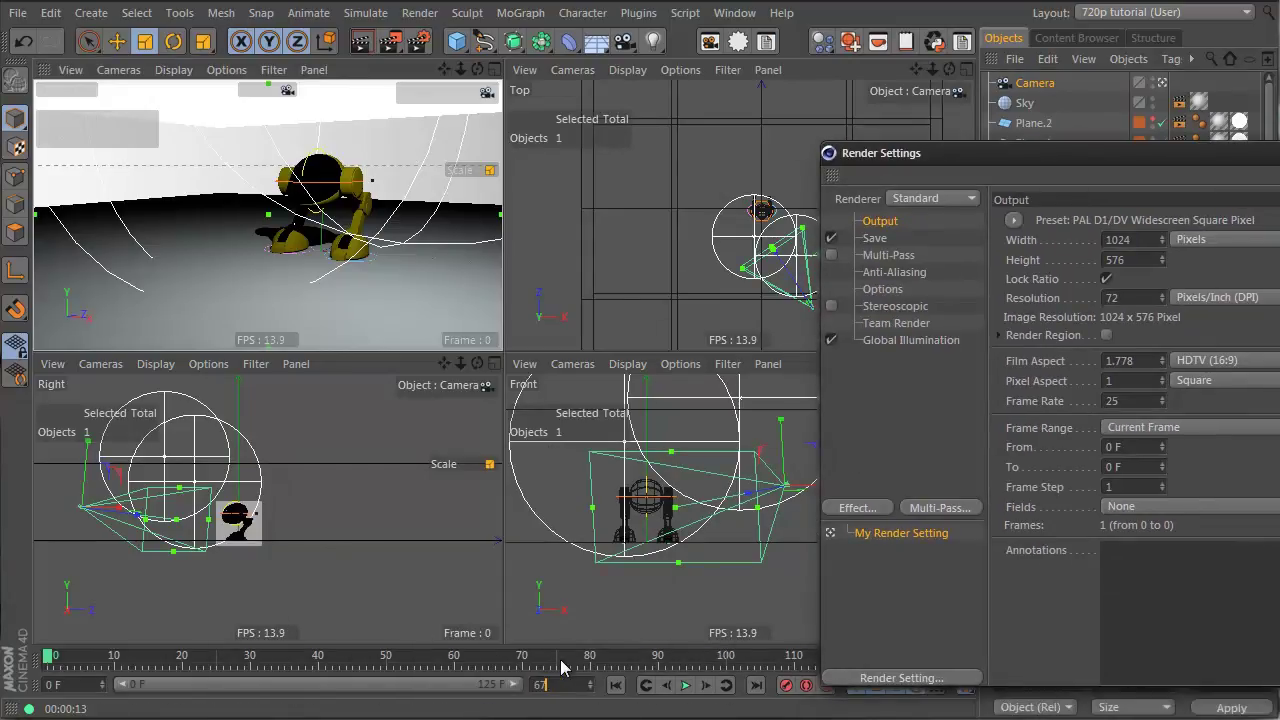
pyautogui.press('Return')
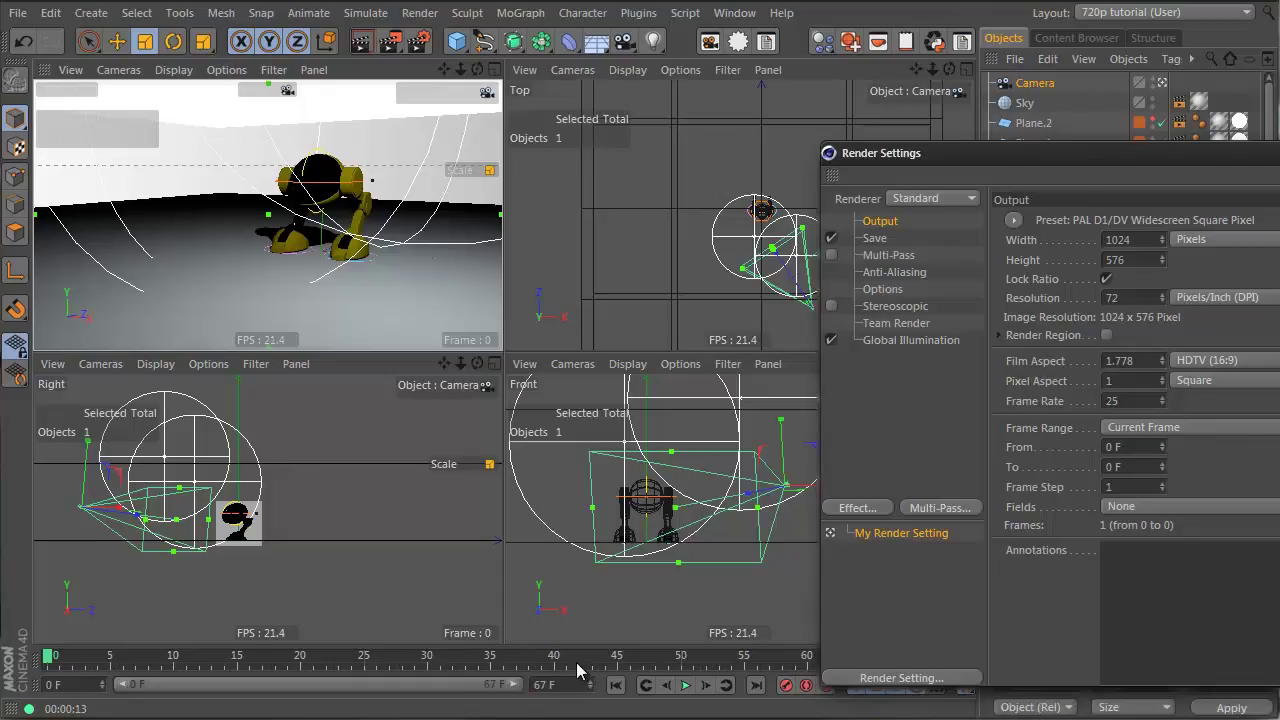
# - Keyframe the camera at frame 67 so it frames the striding walker, and close the render settings
pyautogui.moveTo(569, 660); pyautogui.dragTo(1021, 627)
pyautogui.keyDown('alt'); pyautogui.moveTo(208, 189); pyautogui.dragTo(262, 172); pyautogui.keyUp('alt')
pyautogui.moveTo(1035, 153); pyautogui.dragTo(352, 311)
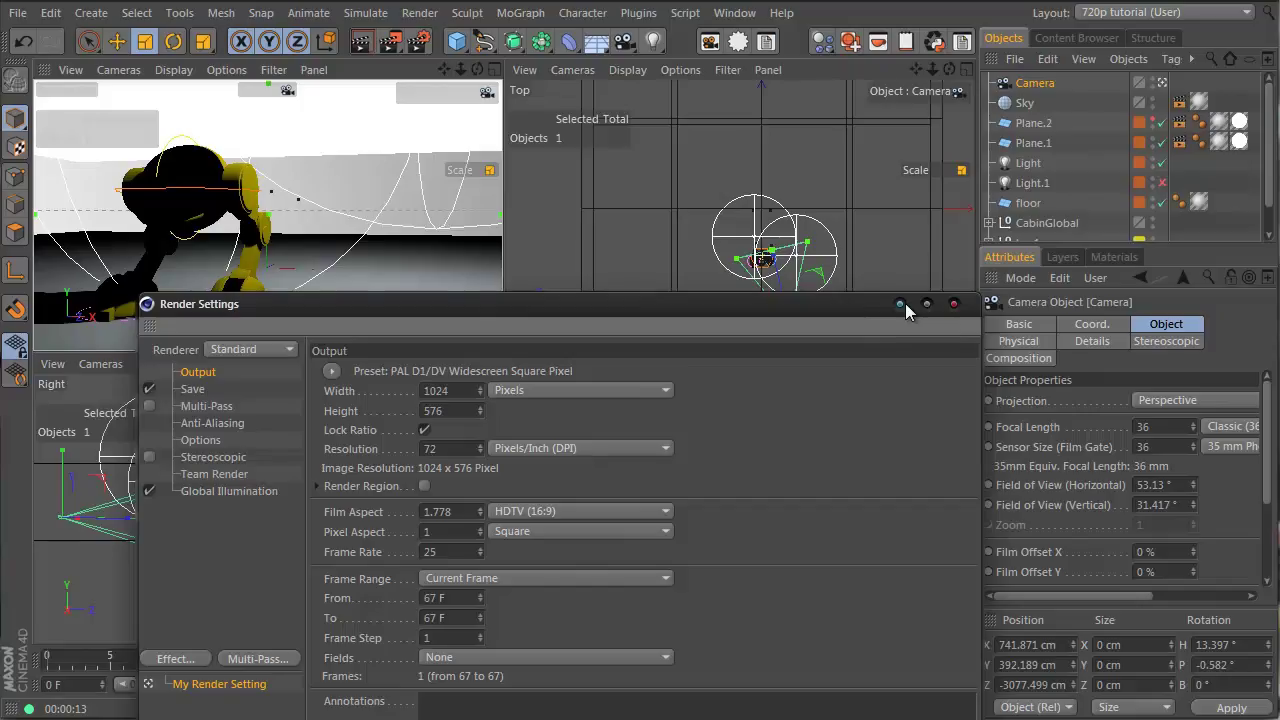
pyautogui.click(953, 305)
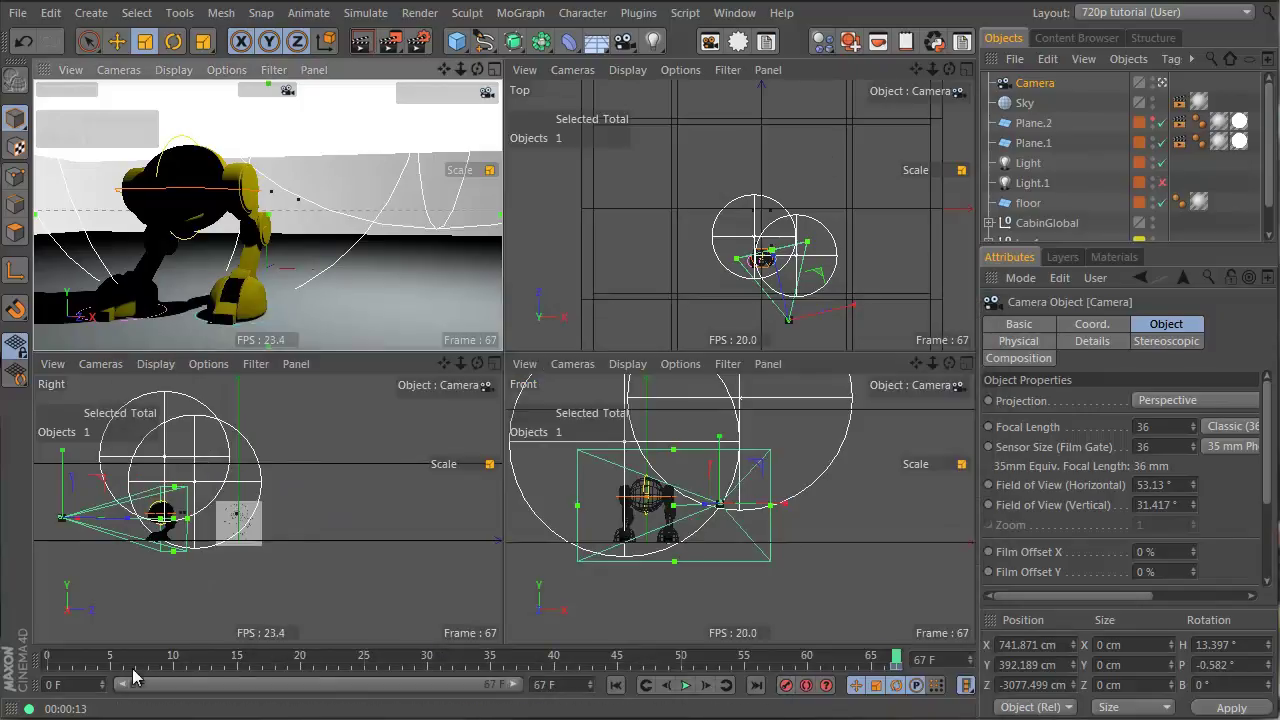
# - Return to frame 0, keyframe the camera closer and at an angle to the walker, and preview the camera move
pyautogui.moveTo(57, 660); pyautogui.dragTo(10, 662)
pyautogui.scroll(3, 279, 187)
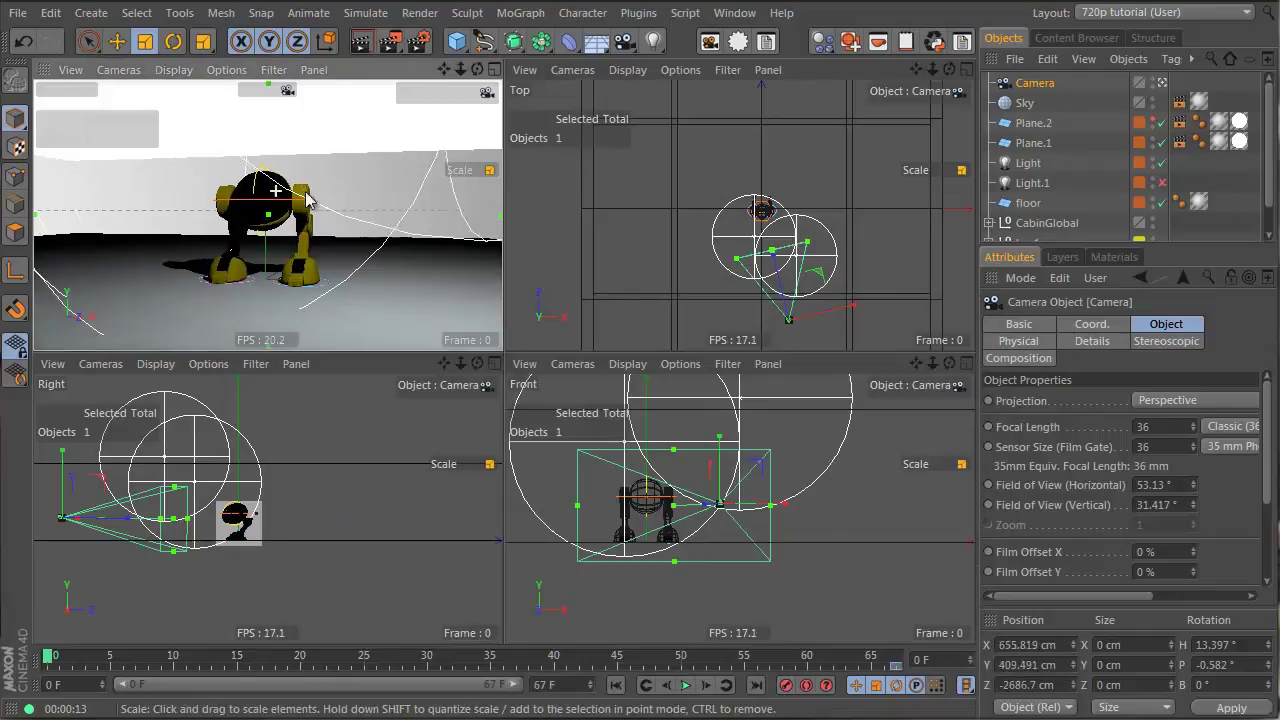
pyautogui.keyDown('alt'); pyautogui.moveTo(257, 212); pyautogui.dragTo(163, 200); pyautogui.keyUp('alt')
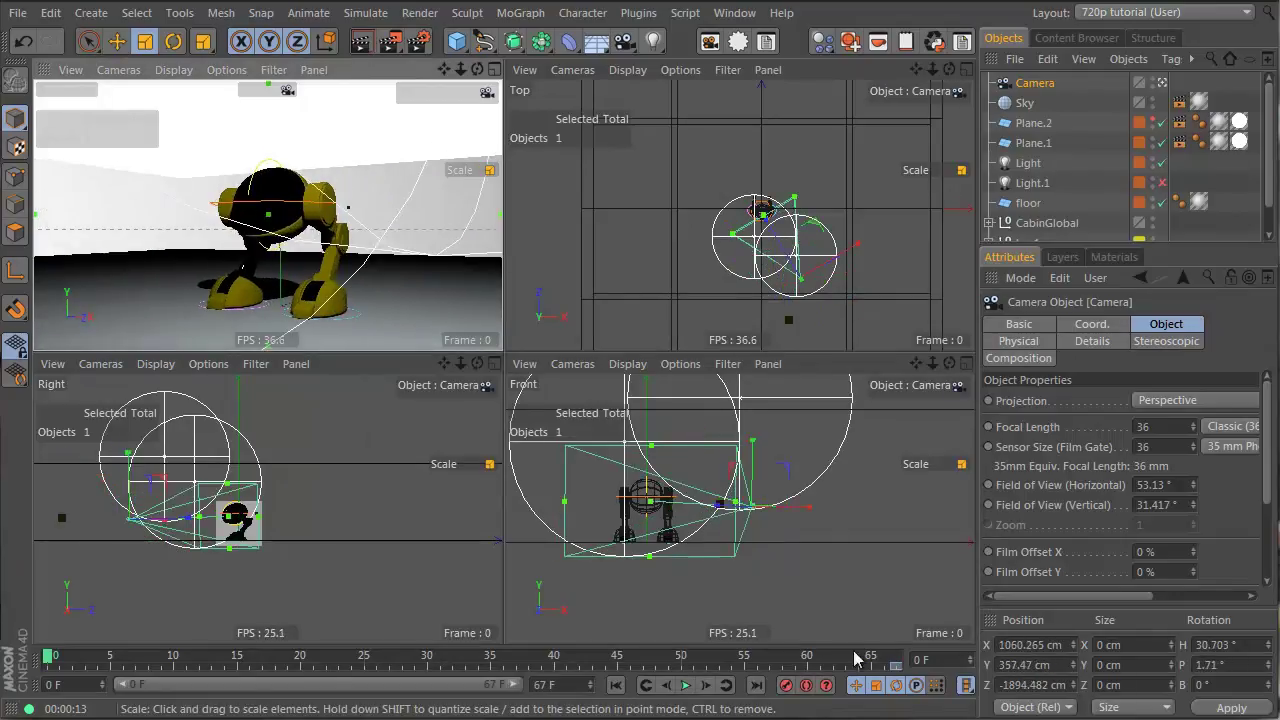
pyautogui.press('F8')
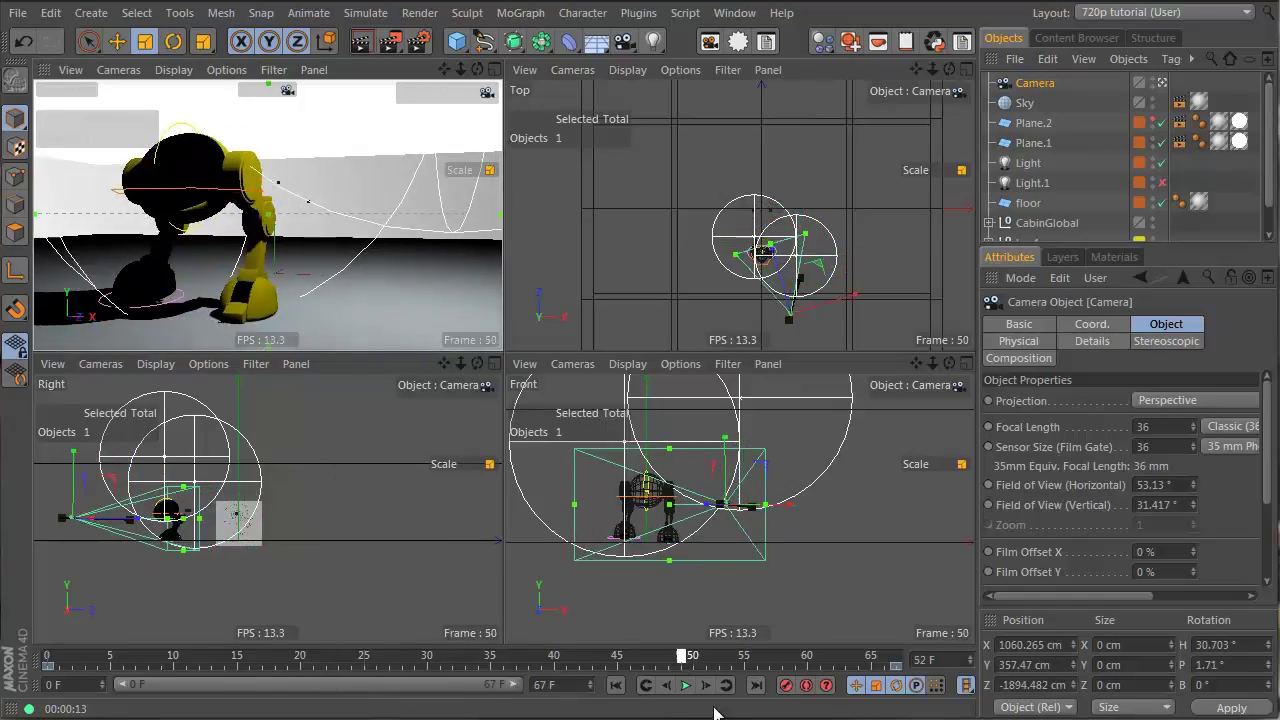
# - Reframe the camera at frame 0 so the walker starts on the right side of the shot, keyframe it and preview the animation
pyautogui.moveTo(884, 657); pyautogui.dragTo(47, 660)
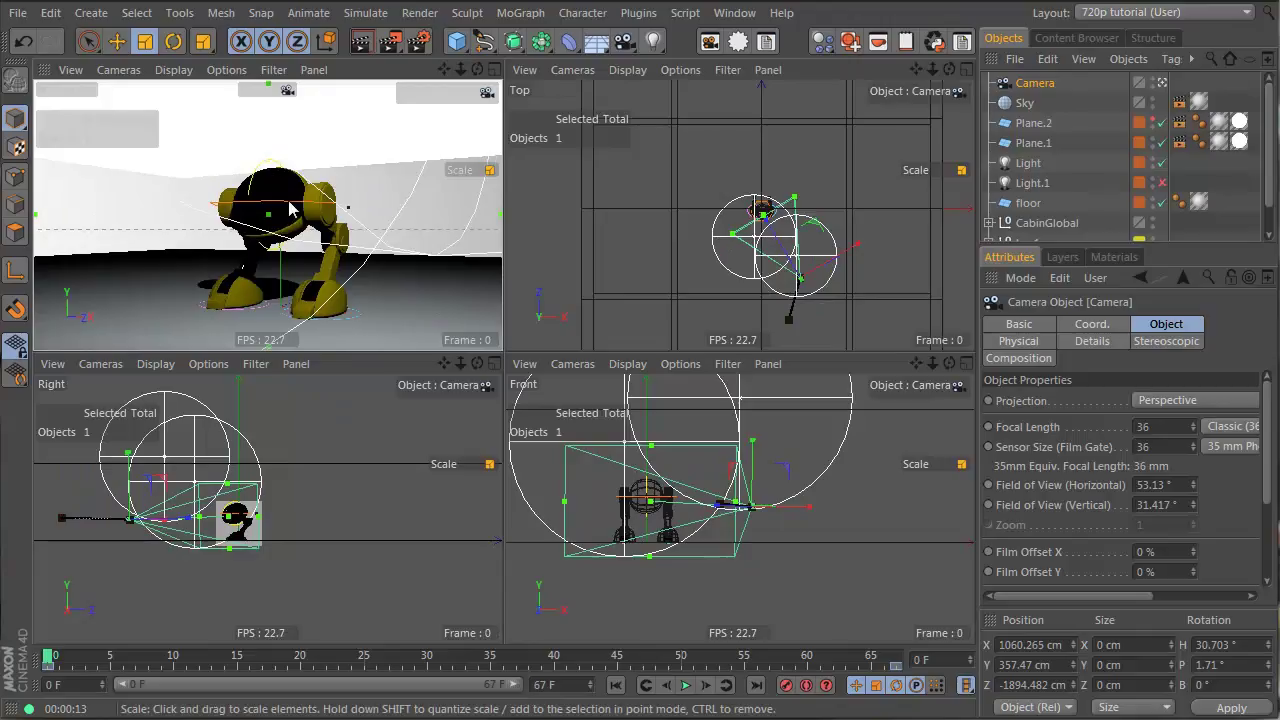
pyautogui.keyDown('alt'); pyautogui.moveTo(289, 205); pyautogui.dragTo(364, 198, button='middle'); pyautogui.keyUp('alt')
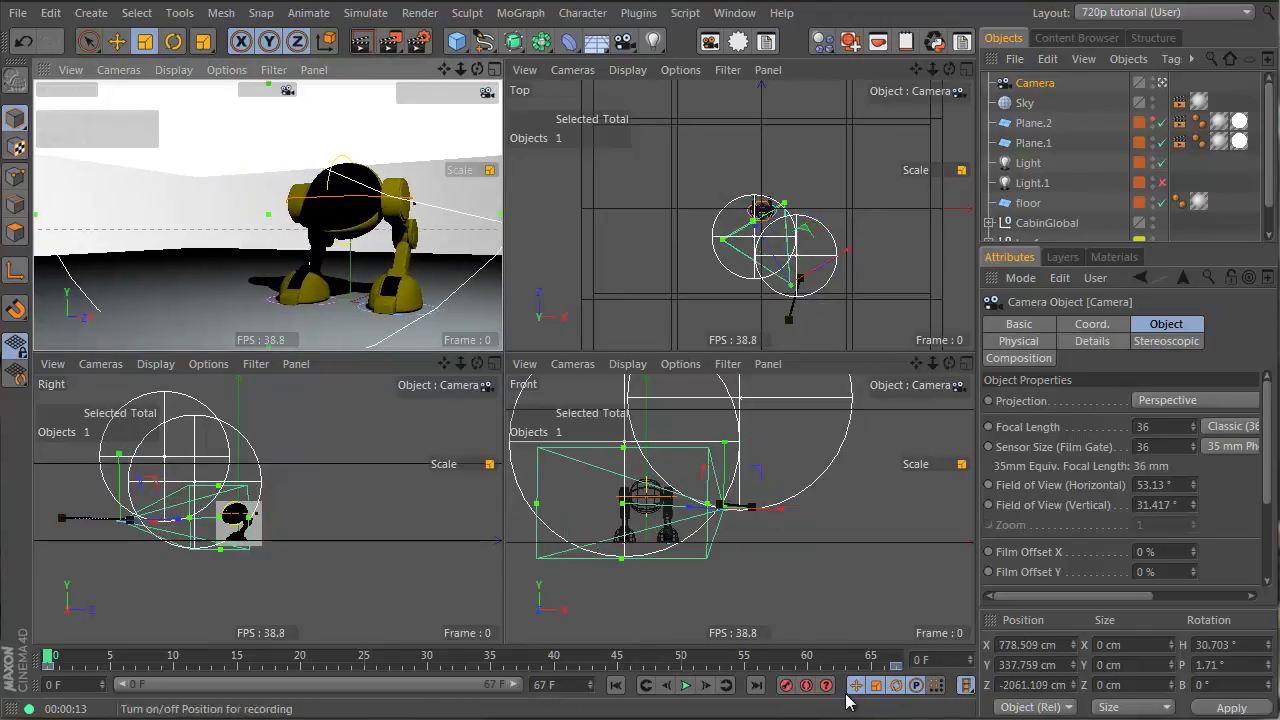
pyautogui.press('F8')
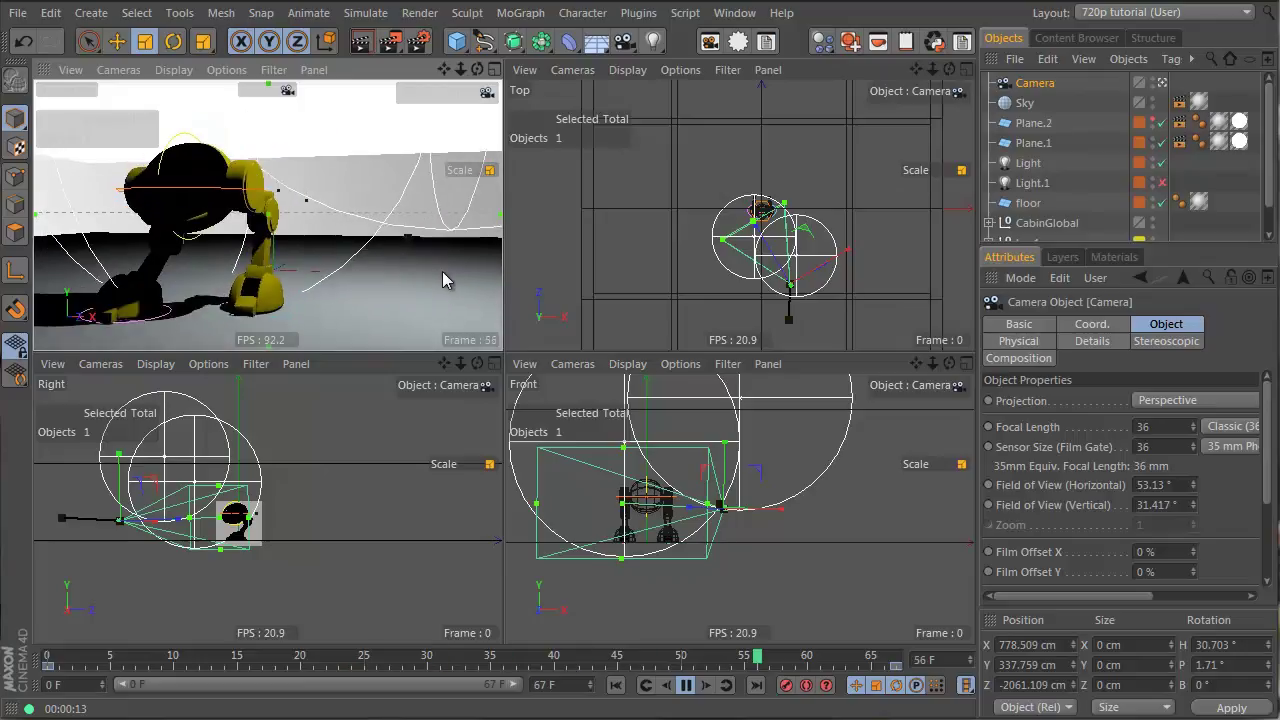
pyautogui.press('F8')
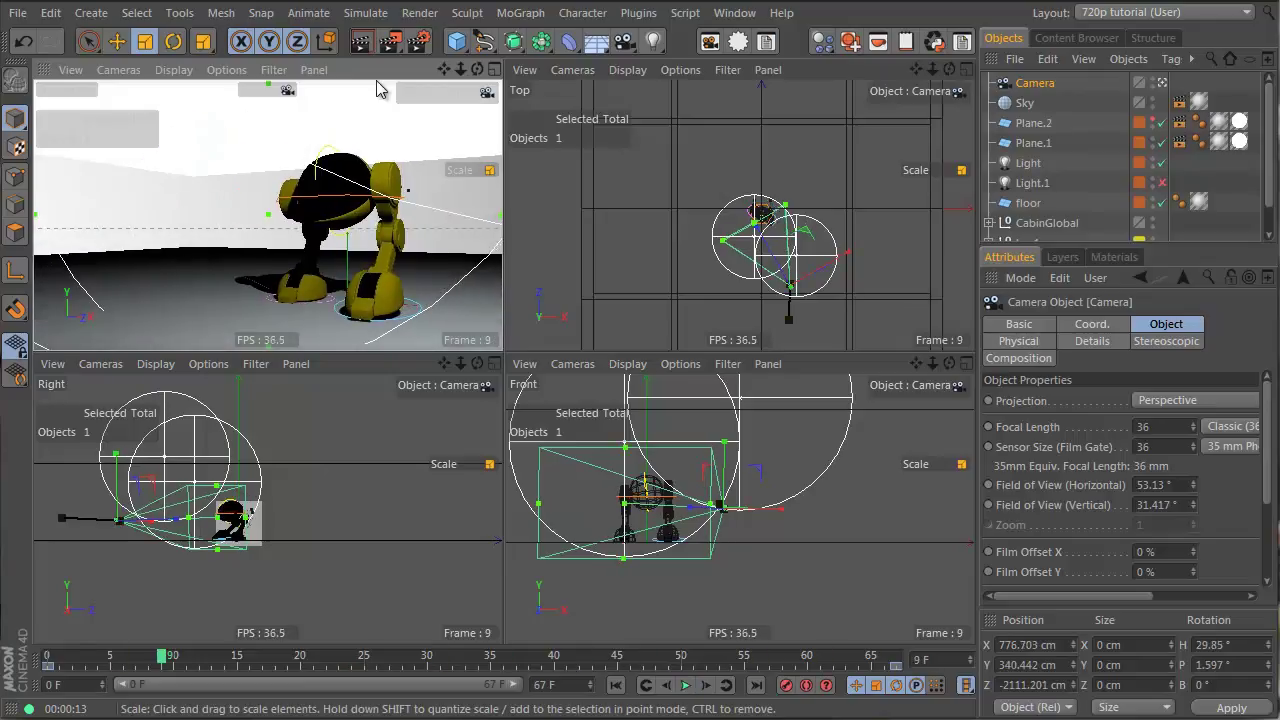
# - Set the render output's frame range to All Frames
pyautogui.click(419, 44)
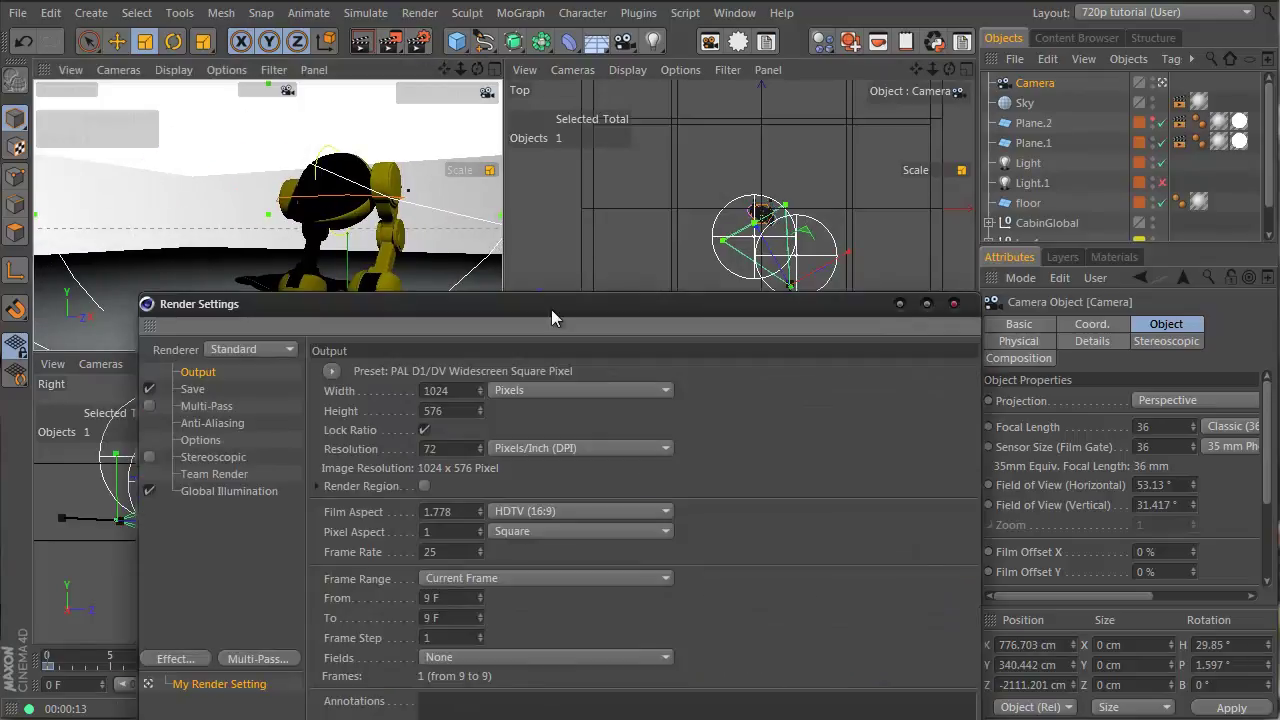
pyautogui.moveTo(563, 309); pyautogui.dragTo(645, 142)
pyautogui.click(603, 410)
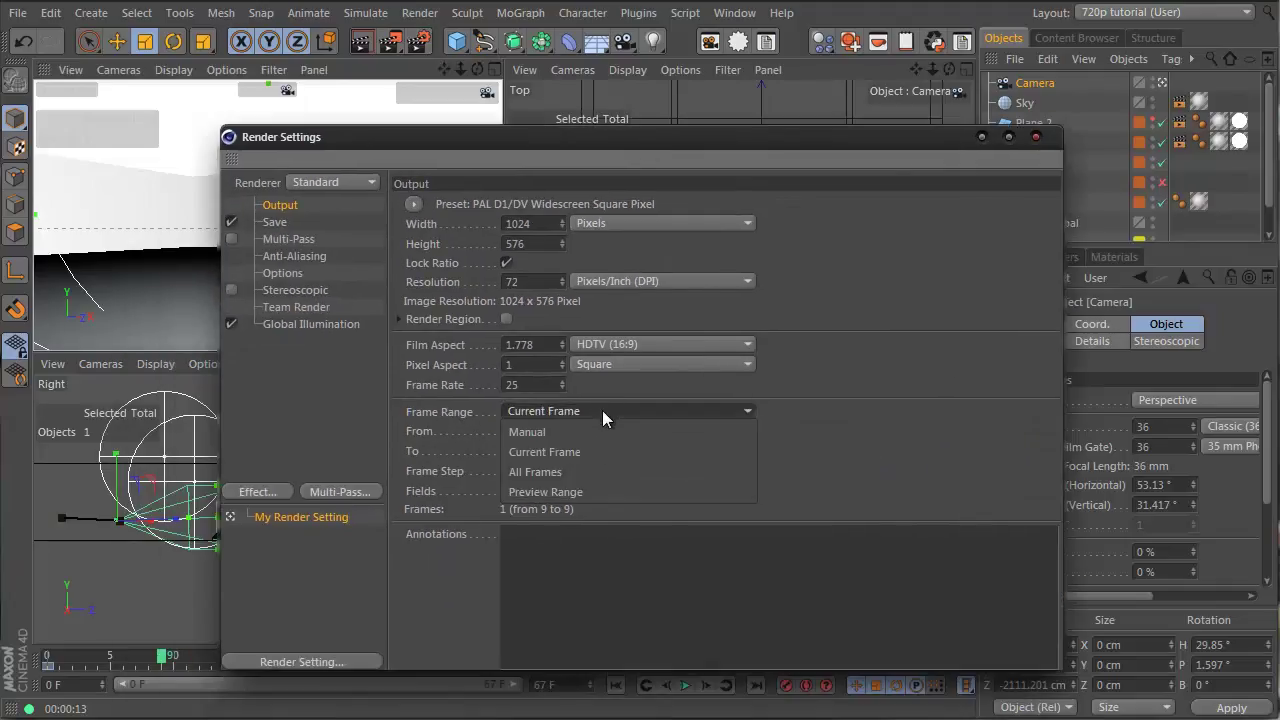
pyautogui.click(582, 471)
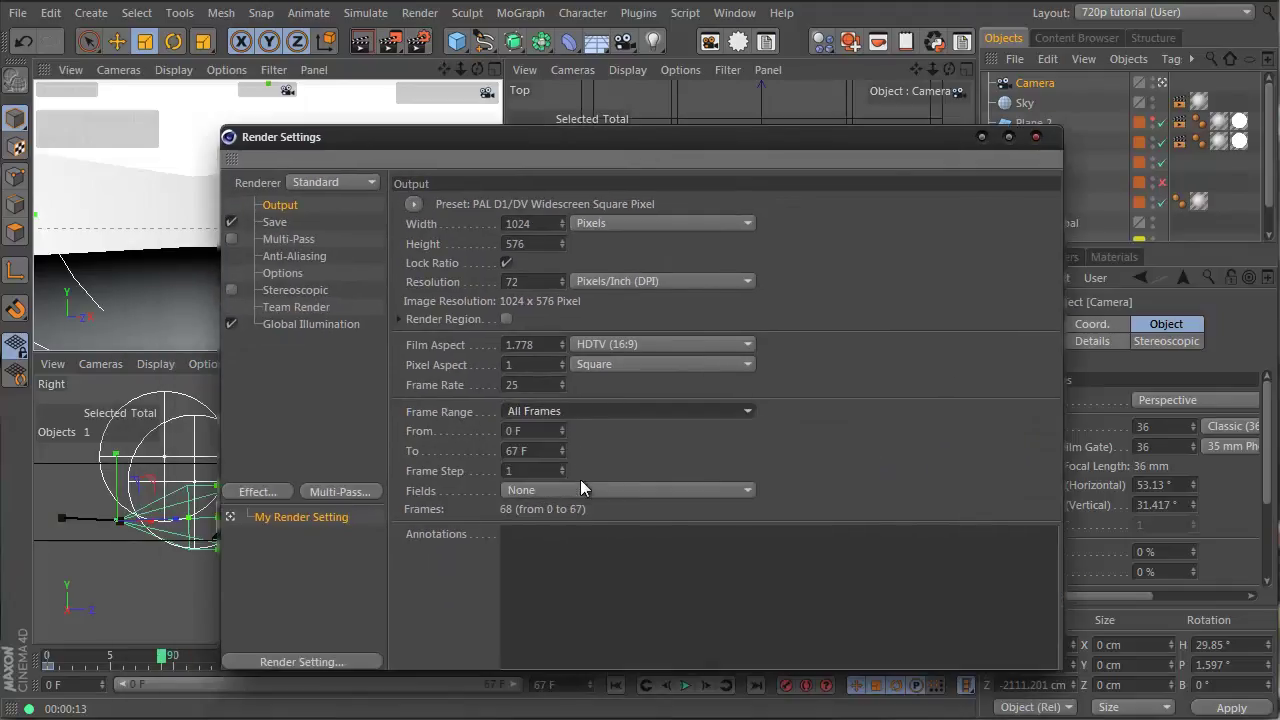
pyautogui.click(397, 40)
pyautogui.click(776, 467)
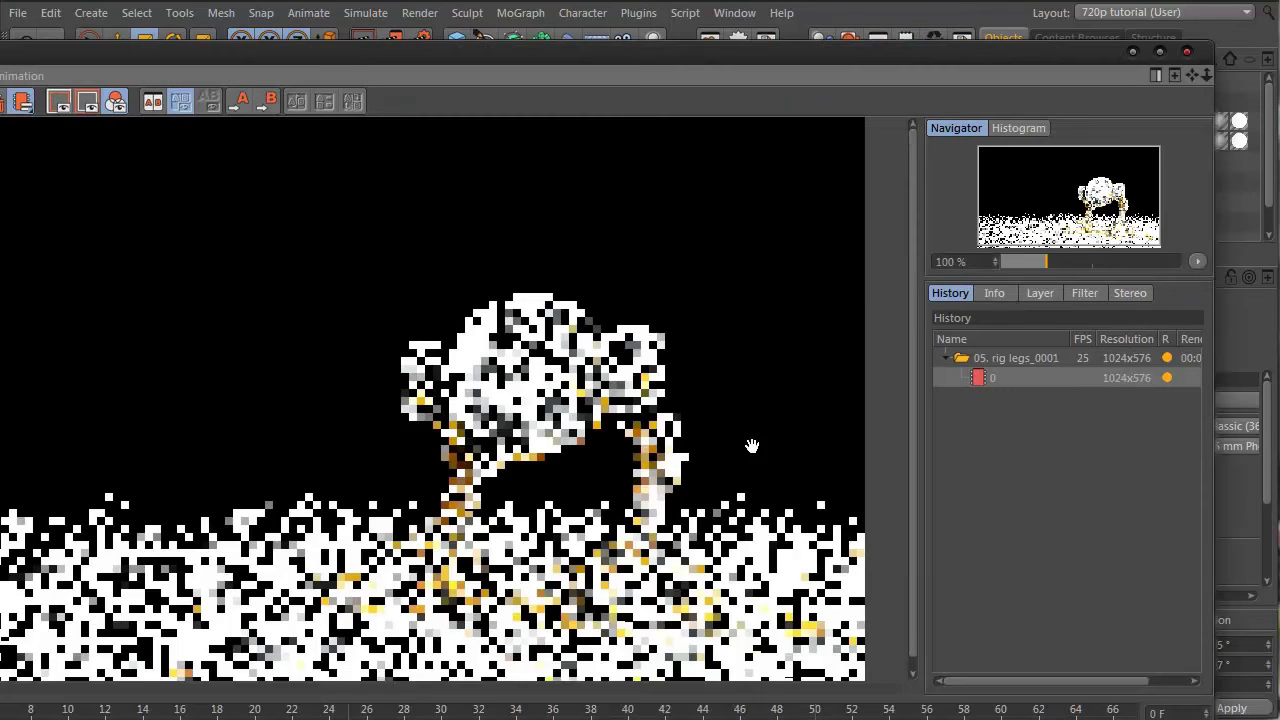
pyautogui.press('Escape')
pyautogui.click(742, 470)
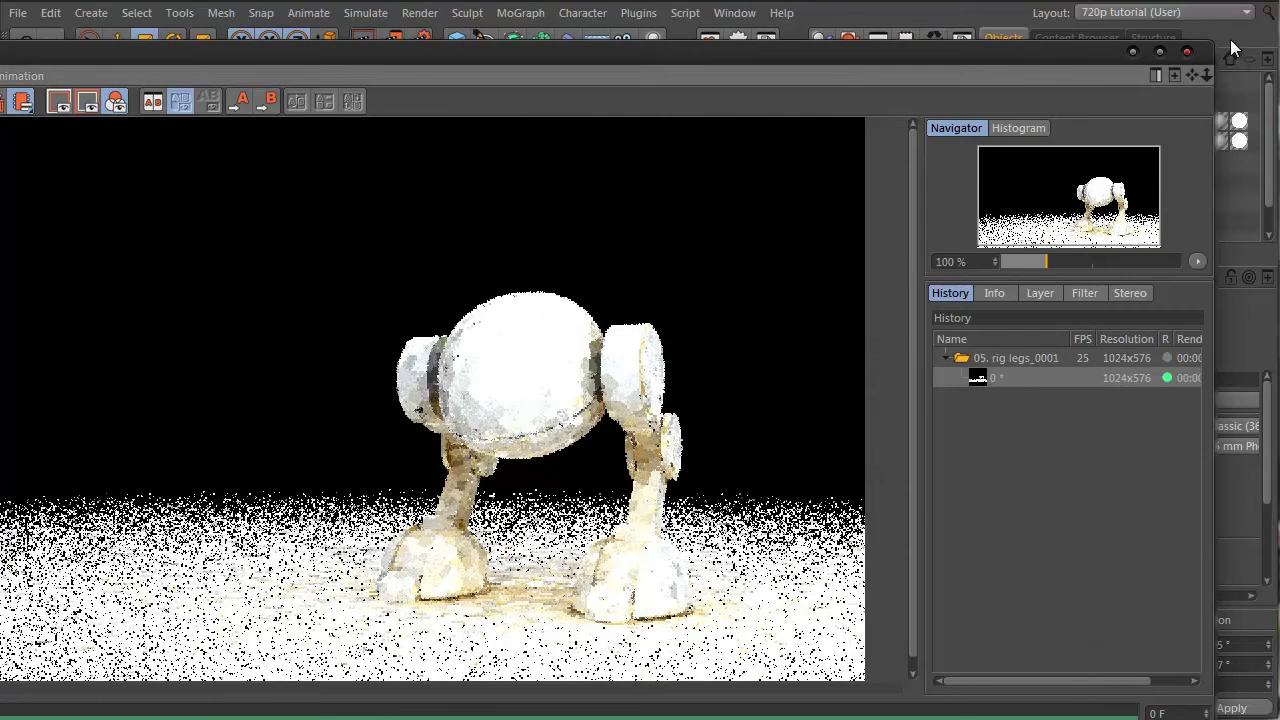
pyautogui.click(1187, 51)
# - Set the render output width to 512 pixels with the aspect ratio locked
pyautogui.hotkey('ctrl', 'b')
pyautogui.doubleClick(553, 216)
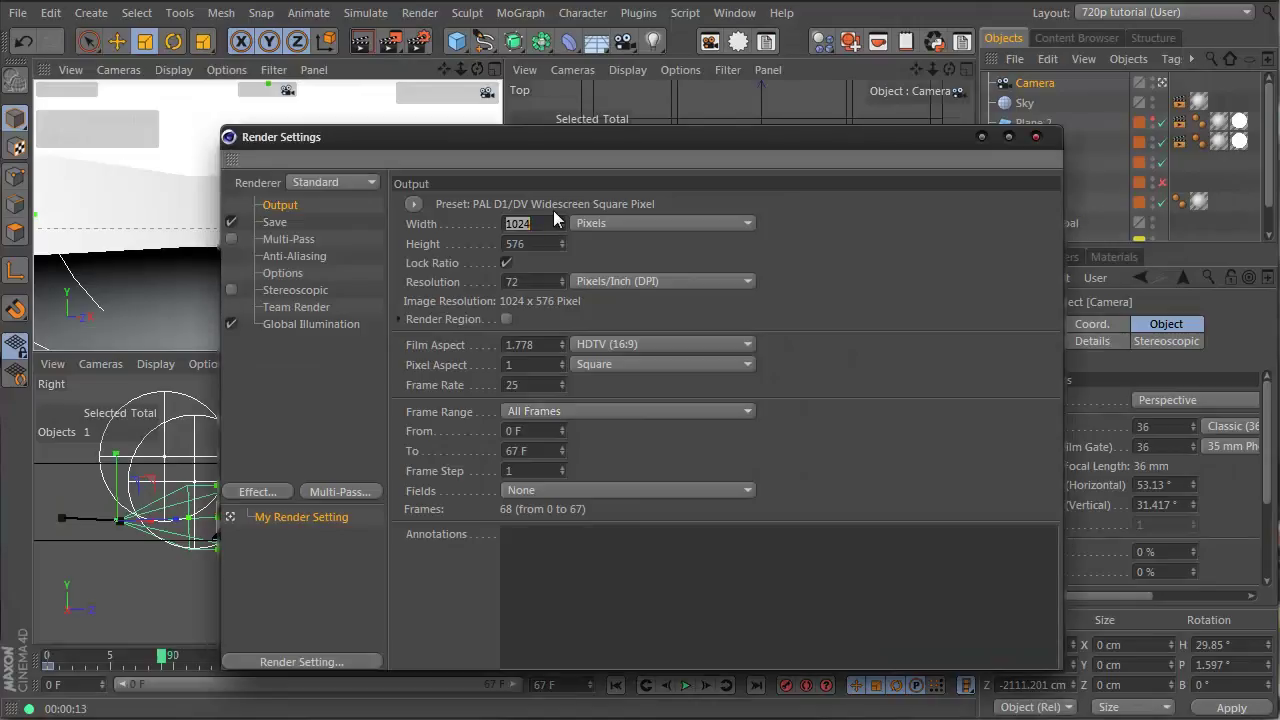
pyautogui.write('512')
pyautogui.press('Return')
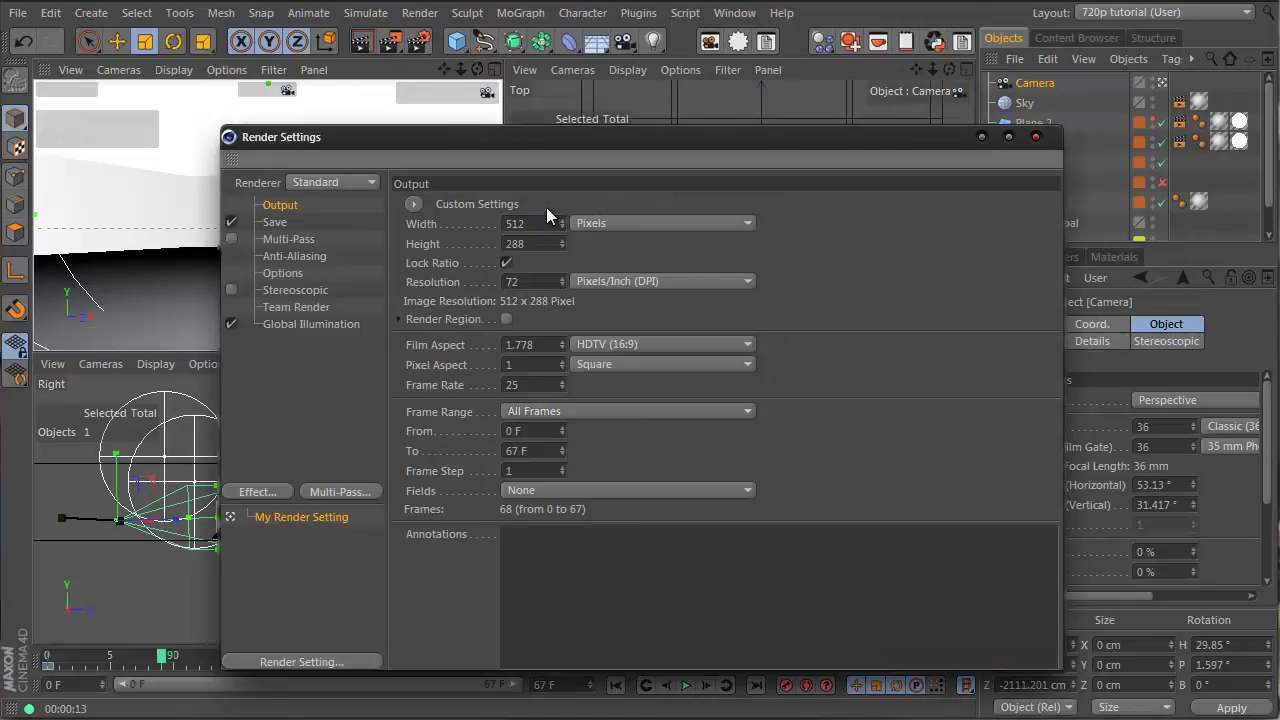
# - Render the full animation to the Picture Viewer without saving it to a file, keeping the whole viewer window in sight
pyautogui.click(390, 40)
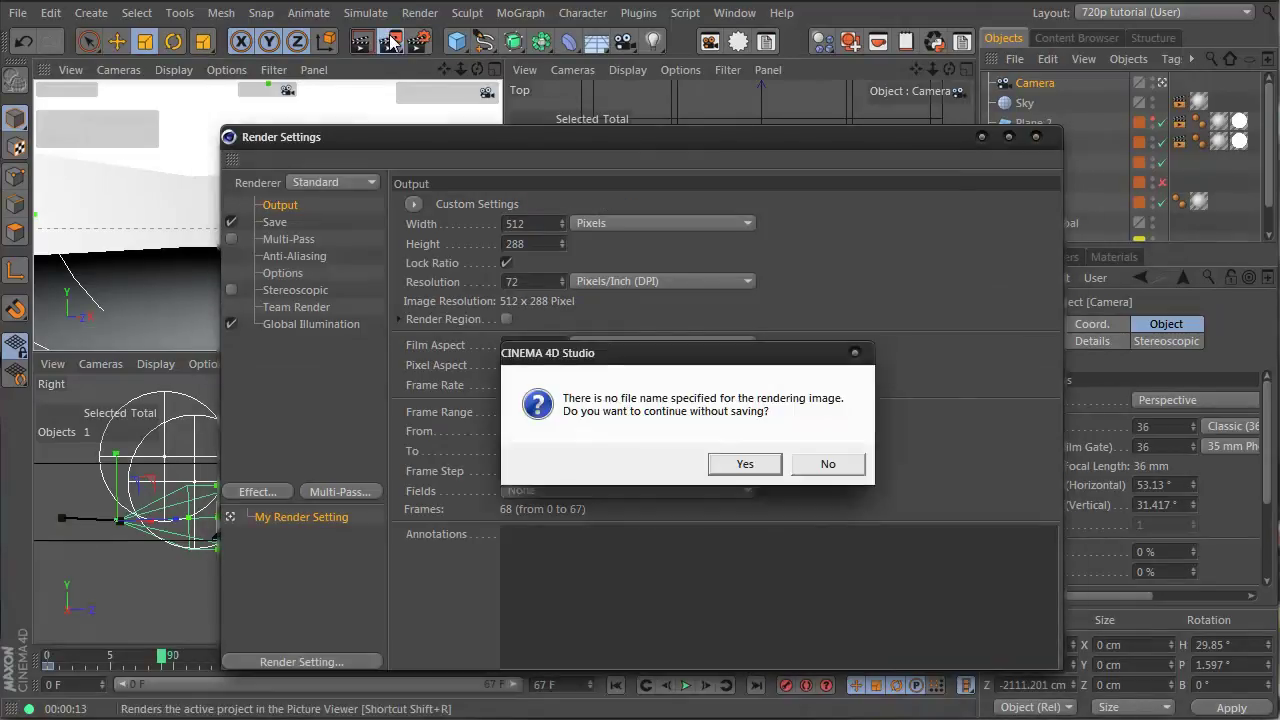
pyautogui.click(745, 463)
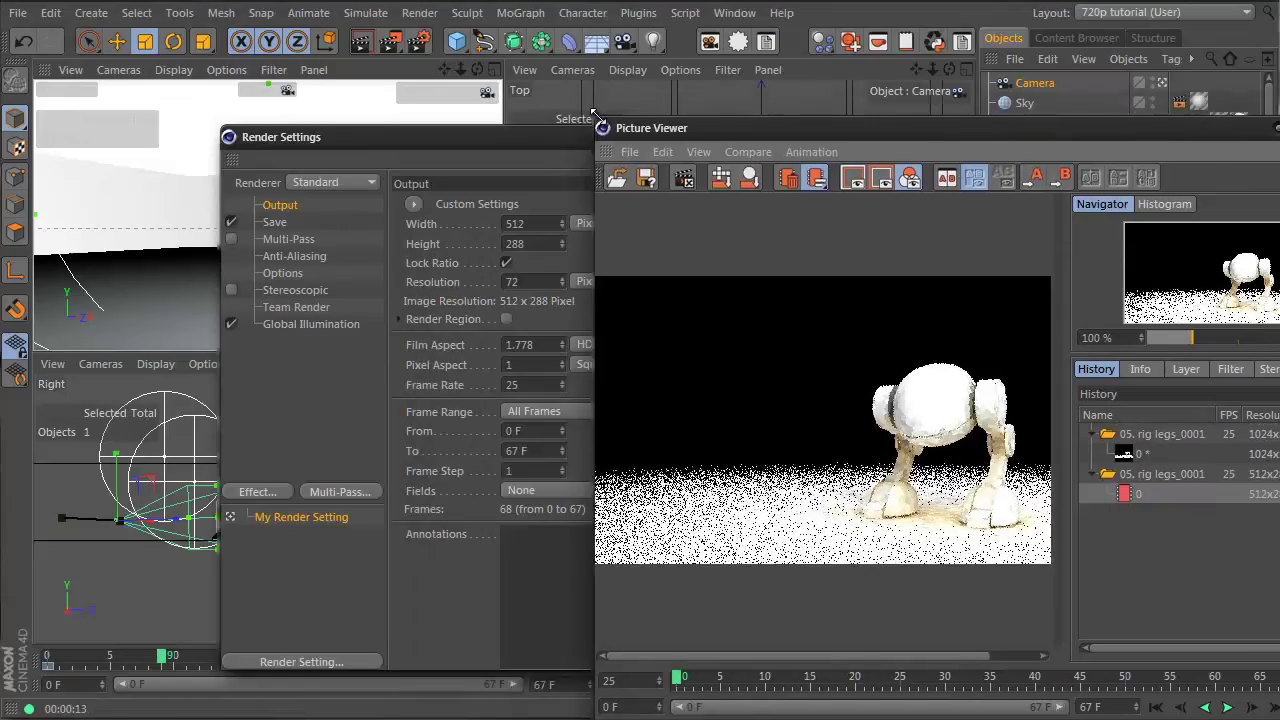
pyautogui.moveTo(748, 128); pyautogui.dragTo(544, 125)
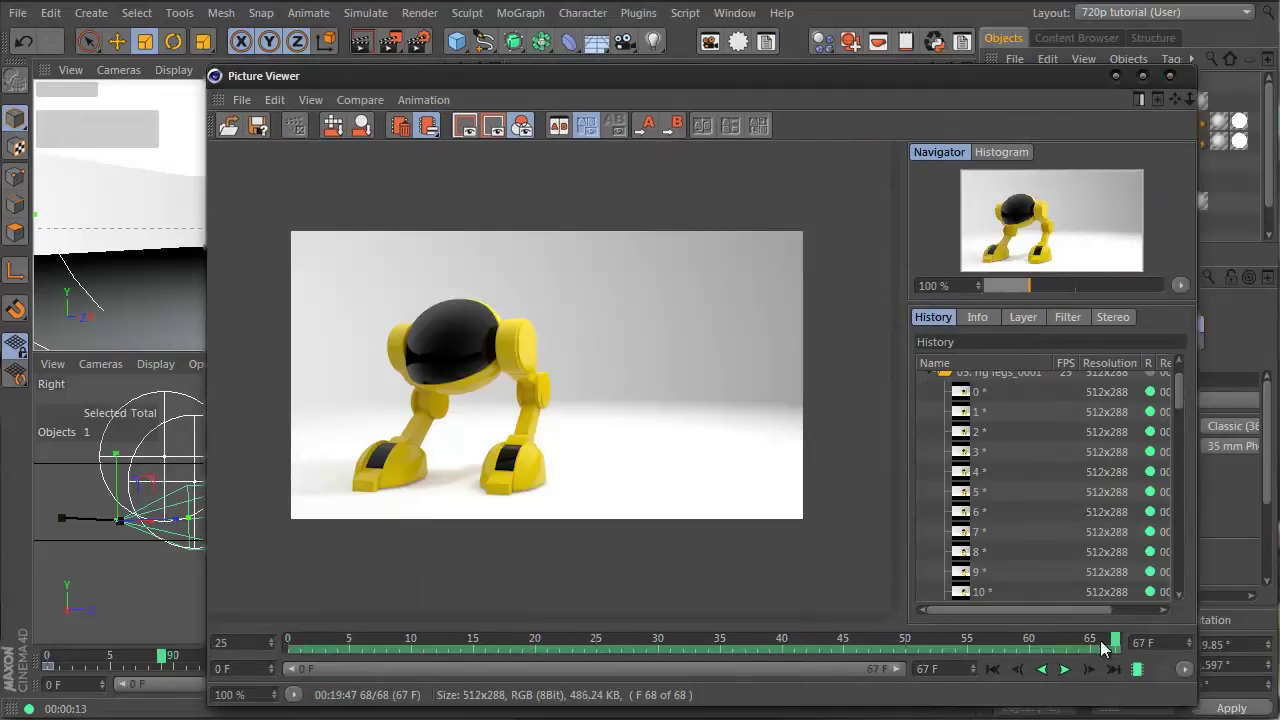
# - Play back the rendered walk animation from frame 0 and scrub through its frames to check the result
pyautogui.moveTo(1102, 645); pyautogui.dragTo(214, 674)
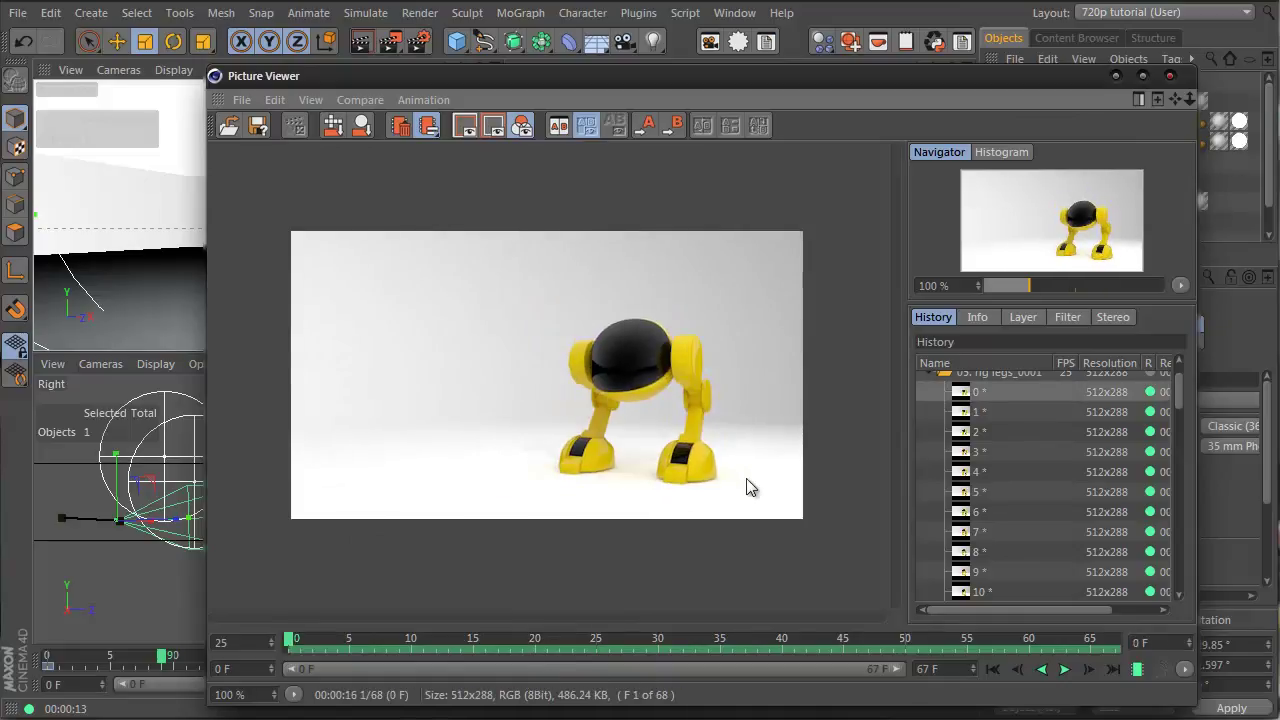
pyautogui.press('space')
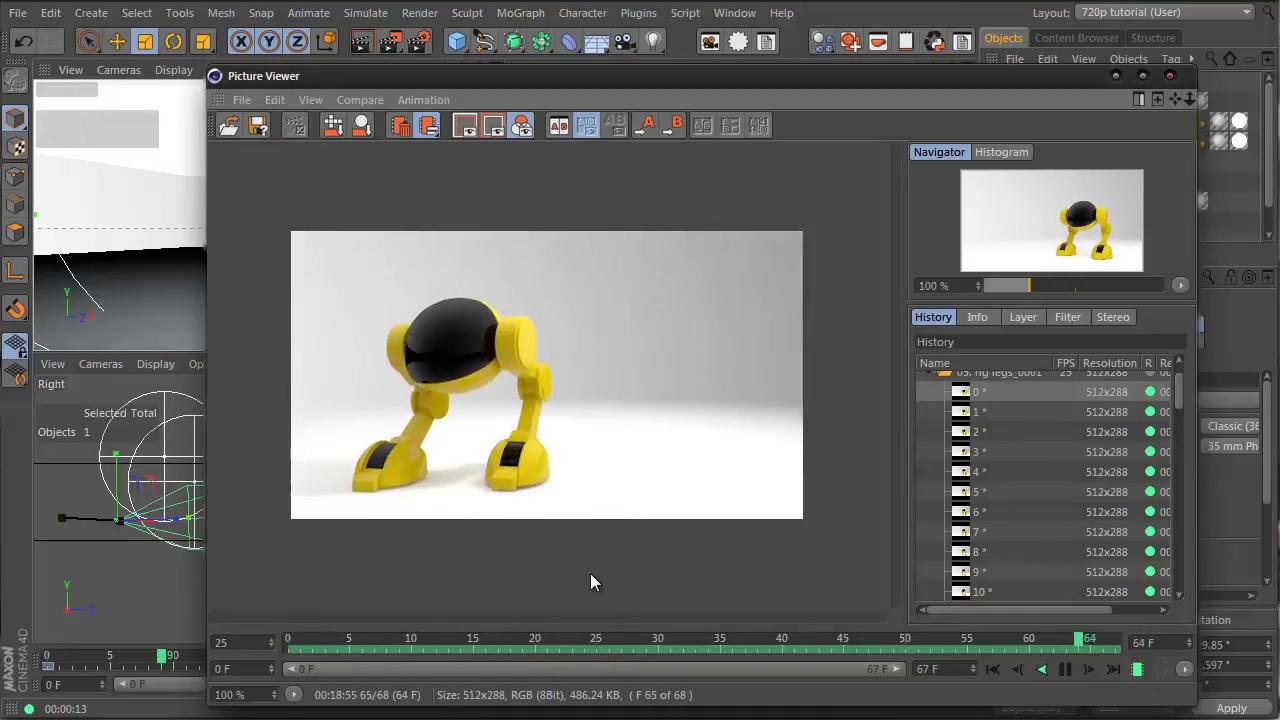
pyautogui.press('space')
pyautogui.moveTo(328, 640); pyautogui.dragTo(1094, 694)
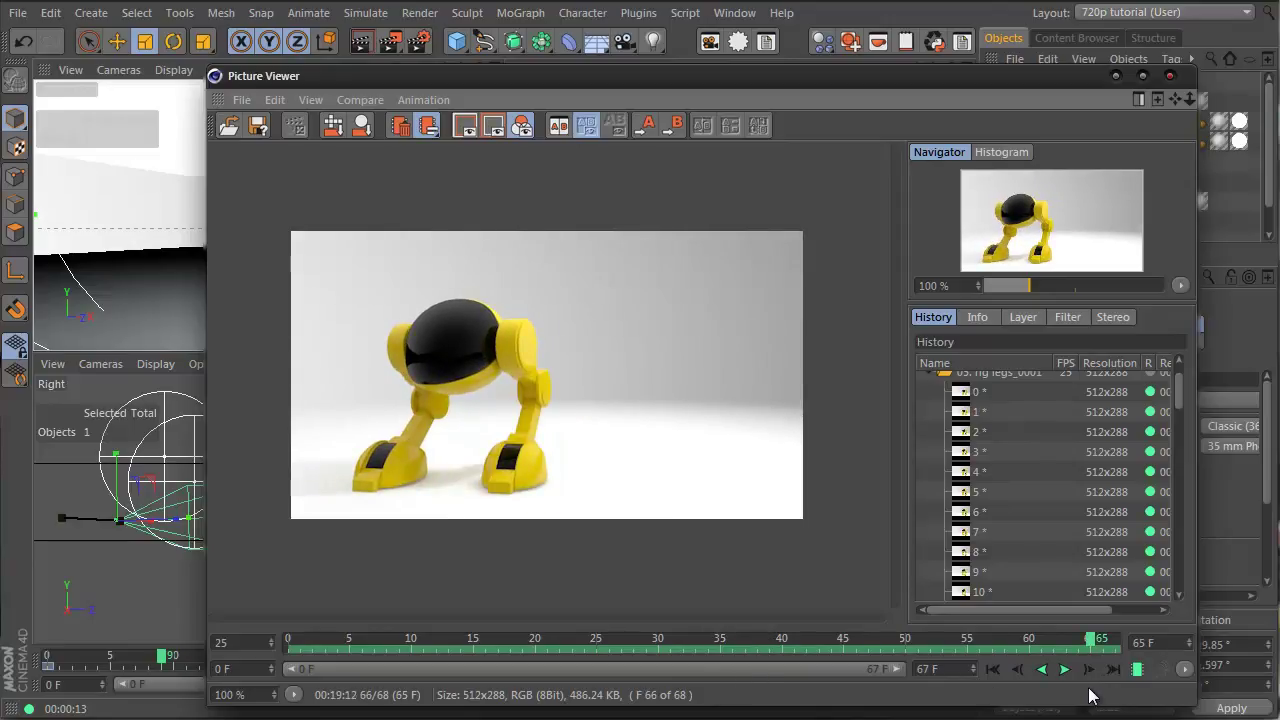